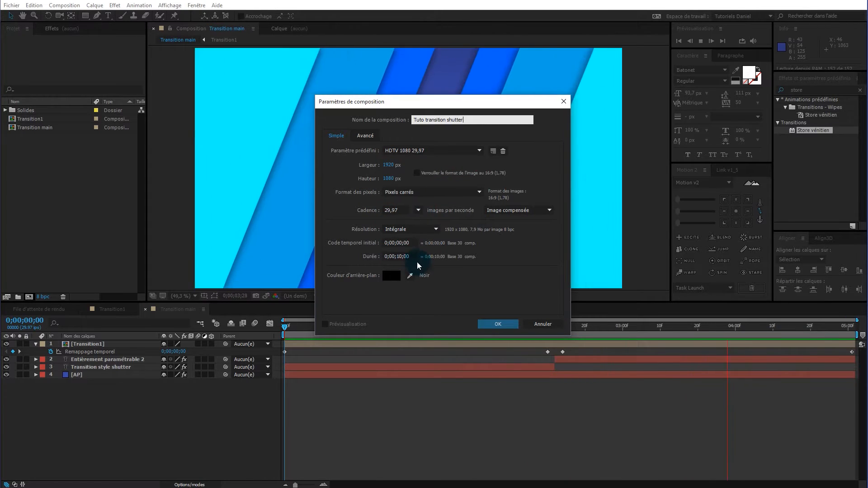
Create the Tuto transition shutter composition and add a white rectangle shape layer that fills the whole frame
{"action": "left_click", "coordinate": [503, 325]}
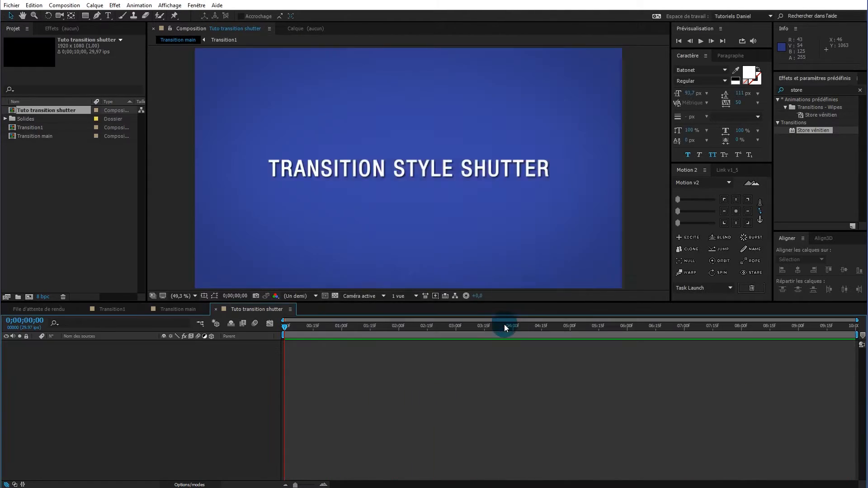
{"action": "left_click", "coordinate": [86, 15]}
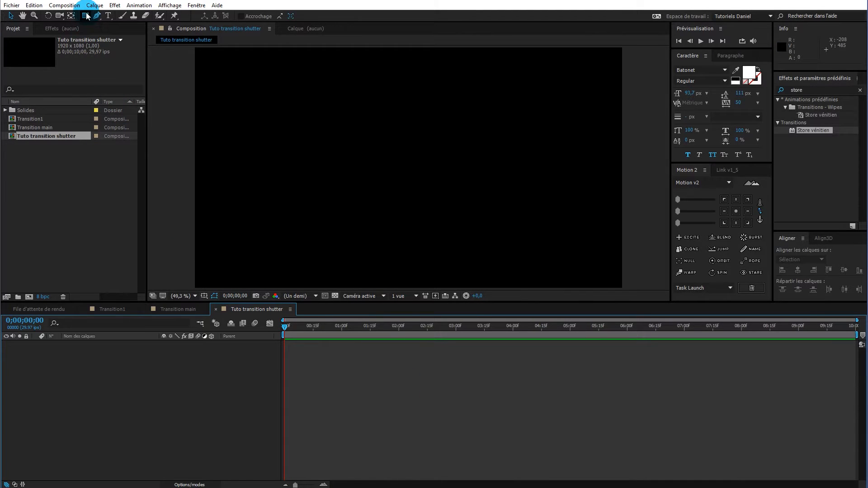
{"action": "left_click", "coordinate": [86, 16]}
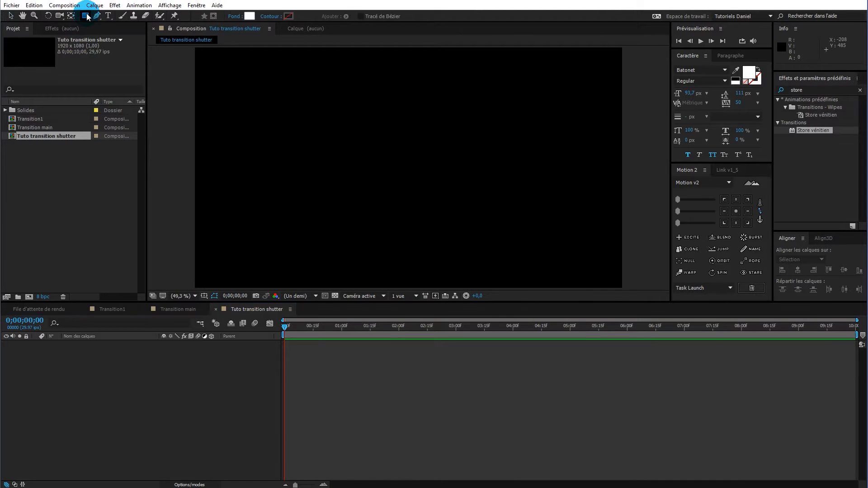
{"action": "double_click", "coordinate": [86, 16]}
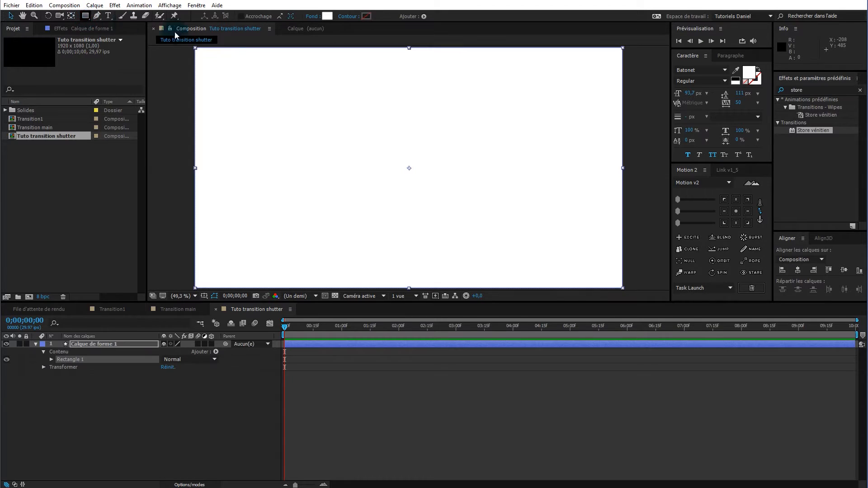
Rename the shape layer as Panneaux1
{"action": "left_click", "coordinate": [112, 343]}
{"action": "key", "text": "Return"}
{"action": "type", "text": "Panneaux1"}
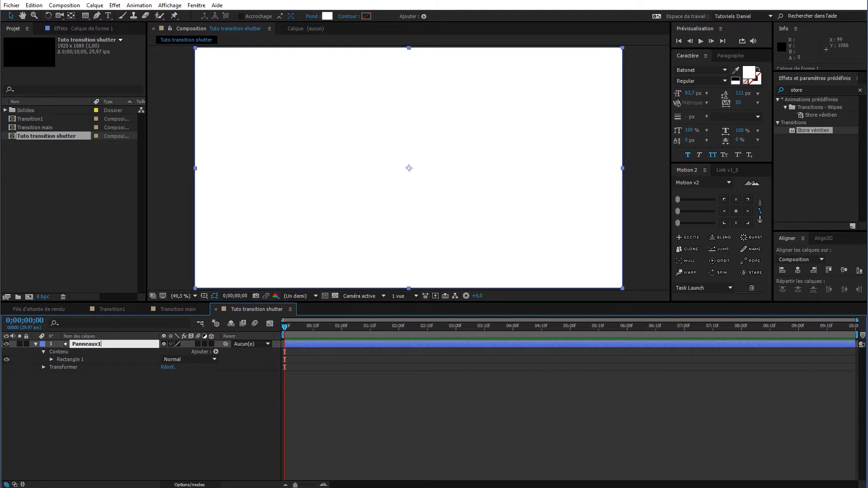
{"action": "left_click", "coordinate": [113, 343]}
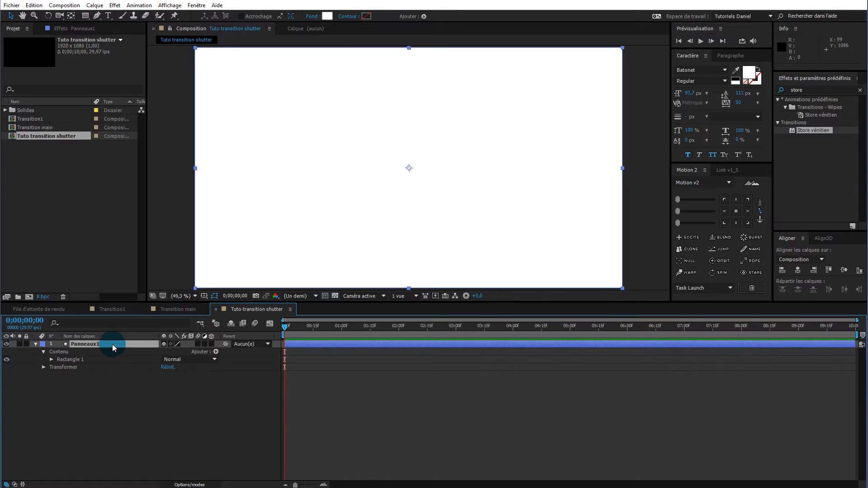
Delete the stroke (Contour 1) from Rectangle 1 in the Panneaux1 layer's contents
{"action": "left_click", "coordinate": [52, 360]}
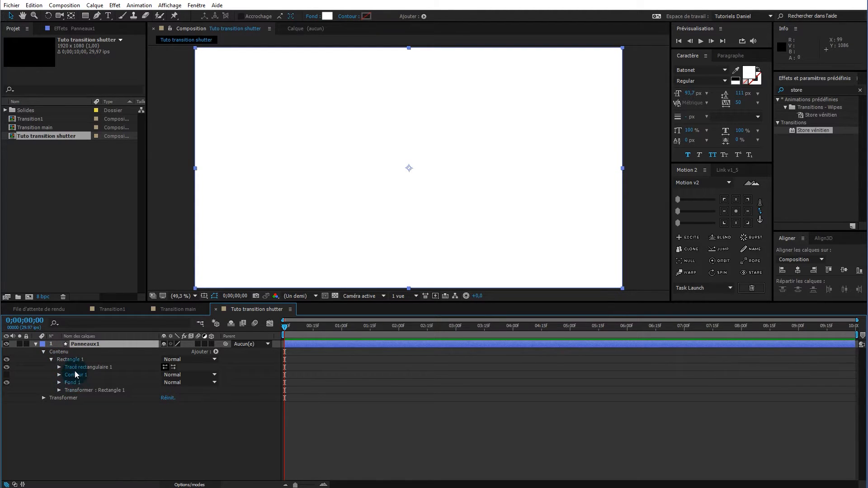
{"action": "left_click", "coordinate": [75, 374]}
{"action": "key", "text": "Delete"}
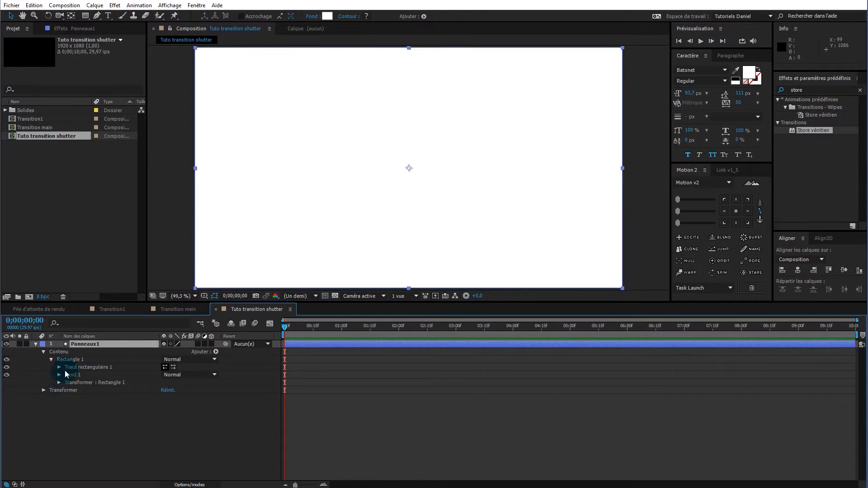
Duplicate Rectangle 1 inside Panneaux1 and reveal the transform properties of both rectangles
{"action": "left_click", "coordinate": [71, 360]}
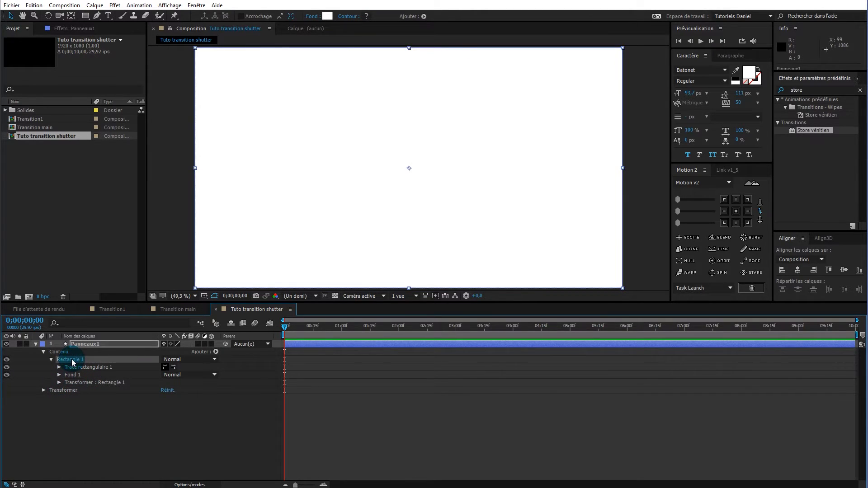
{"action": "key", "text": "ctrl+d"}
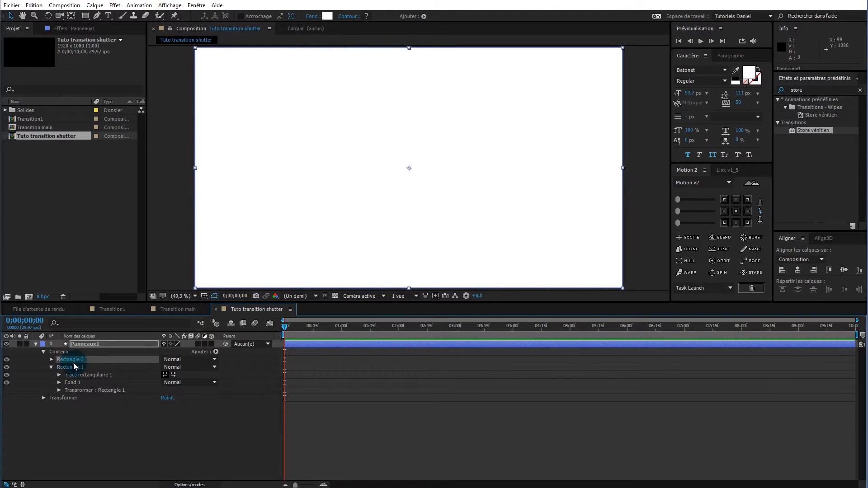
{"action": "left_click", "coordinate": [51, 360]}
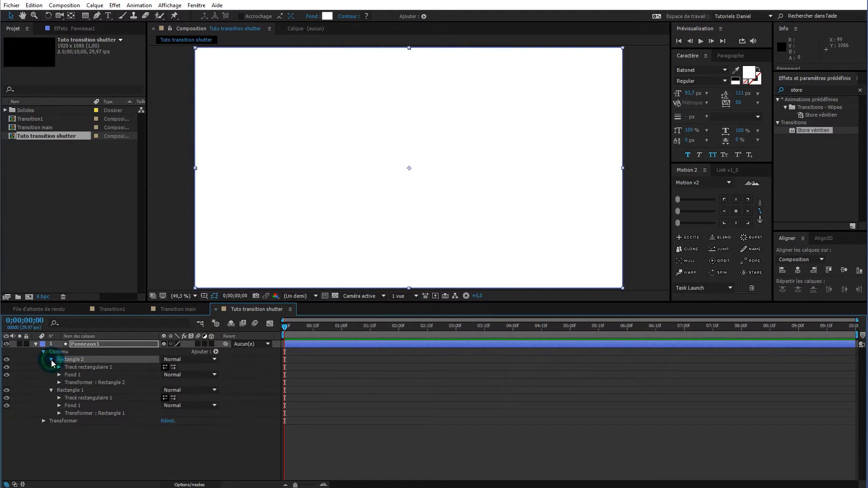
{"action": "left_click", "coordinate": [59, 382]}
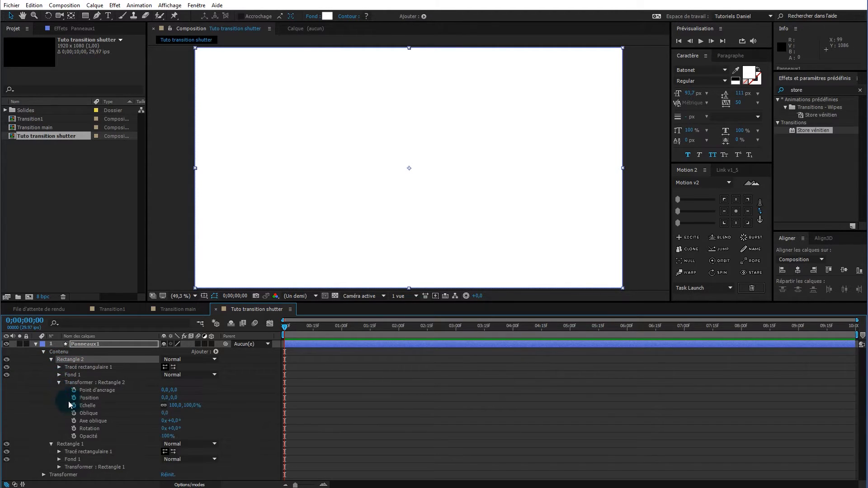
{"action": "left_click", "coordinate": [59, 466]}
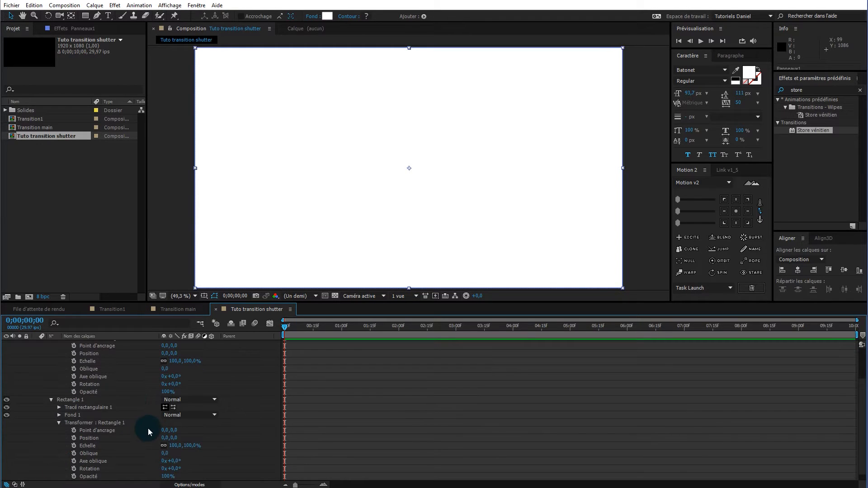
Link Rectangle 1's Oblique to Rectangle 2's with the expression content("Rectangle 2").transform.skew
{"action": "left_click_drag", "start_coordinate": [145, 428], "coordinate": [85, 445]}
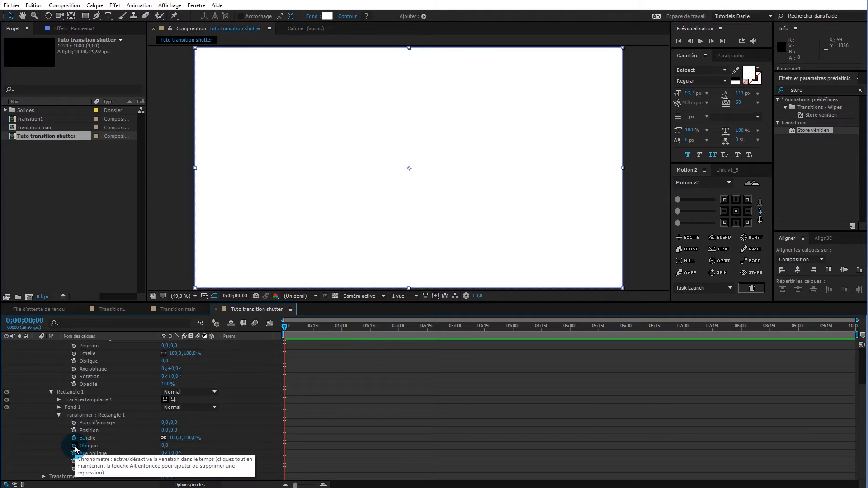
{"action": "left_click", "coordinate": [75, 446], "text": "alt"}
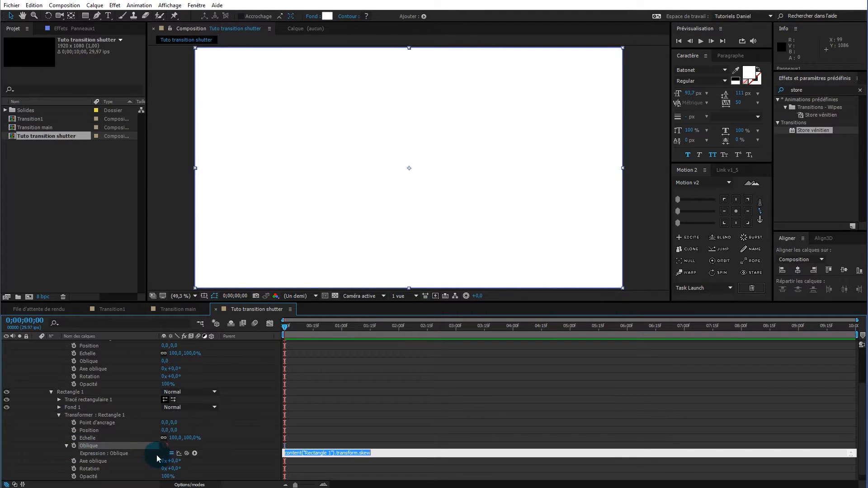
{"action": "left_click_drag", "start_coordinate": [187, 453], "coordinate": [94, 360]}
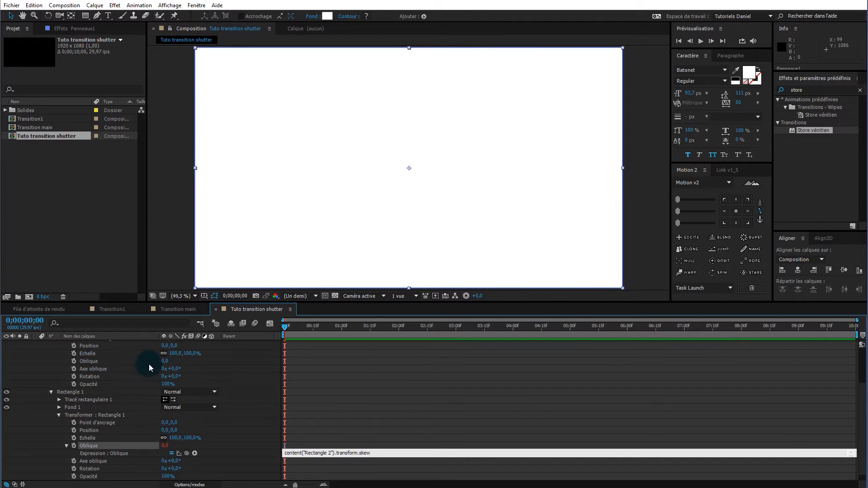
{"action": "left_click", "coordinate": [246, 373]}
Set Rectangle 2's Oblique value to 30 so both linked rectangles slant
{"action": "left_click_drag", "start_coordinate": [164, 360], "coordinate": [177, 361]}
{"action": "key", "text": "F2"}
{"action": "left_click", "coordinate": [166, 361]}
{"action": "type", "text": "30"}
{"action": "key", "text": "Return"}
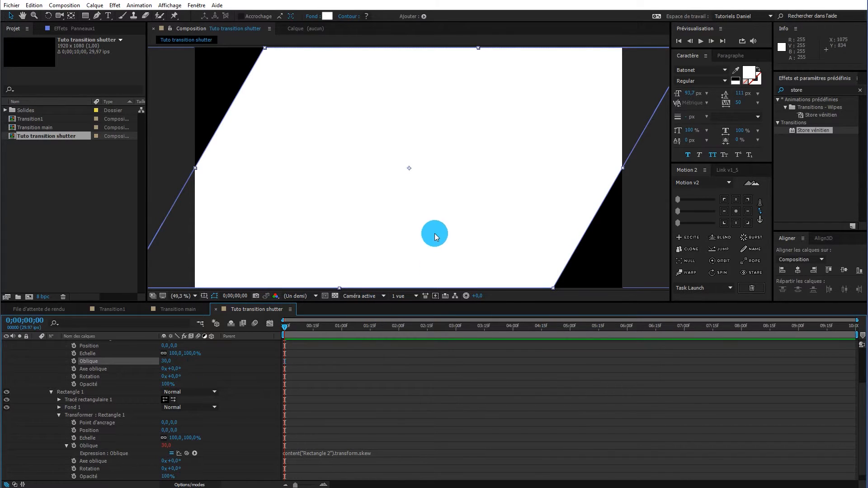
Display the title/action safe guides over the composition at 25 % magnification
{"action": "scroll", "coordinate": [434, 234], "scroll_direction": "down", "scroll_amount": 2}
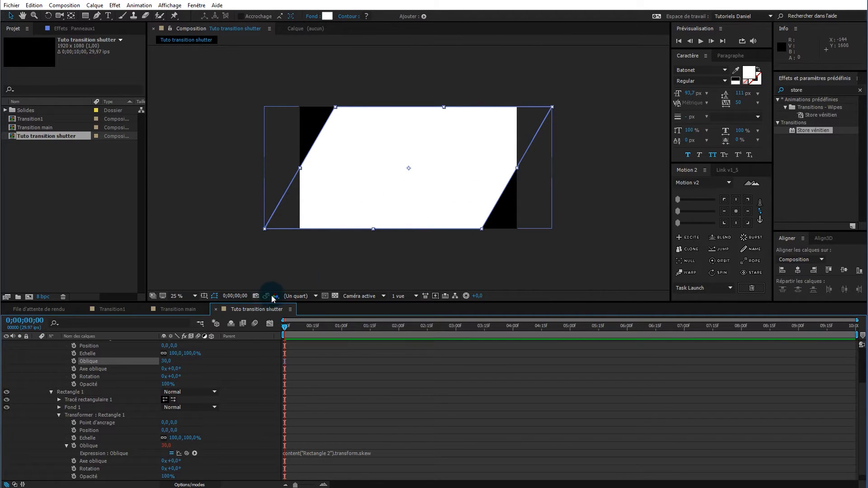
{"action": "left_click", "coordinate": [205, 296]}
{"action": "left_click", "coordinate": [206, 296]}
{"action": "left_click", "coordinate": [204, 296]}
{"action": "left_click", "coordinate": [249, 305]}
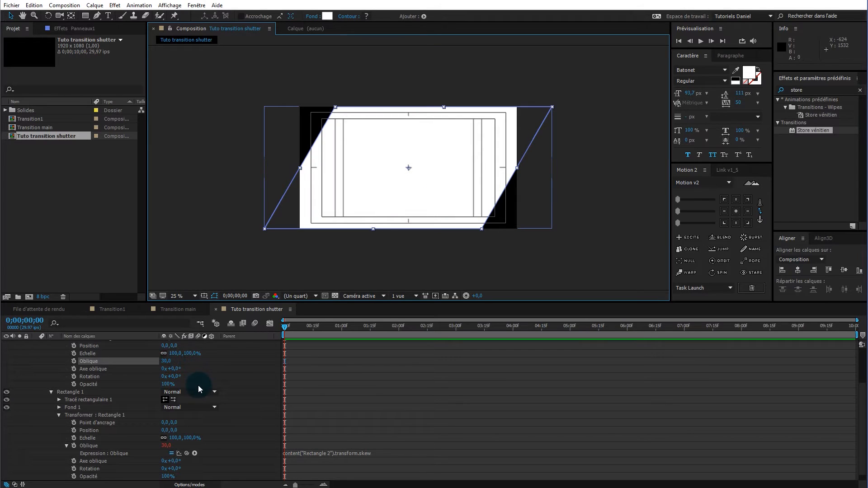
Shift Rectangle 2 to the right until its slanted edge nears the frame's centre, at an X position of about 938
{"action": "scroll", "coordinate": [208, 376], "scroll_direction": "up", "scroll_amount": 4}
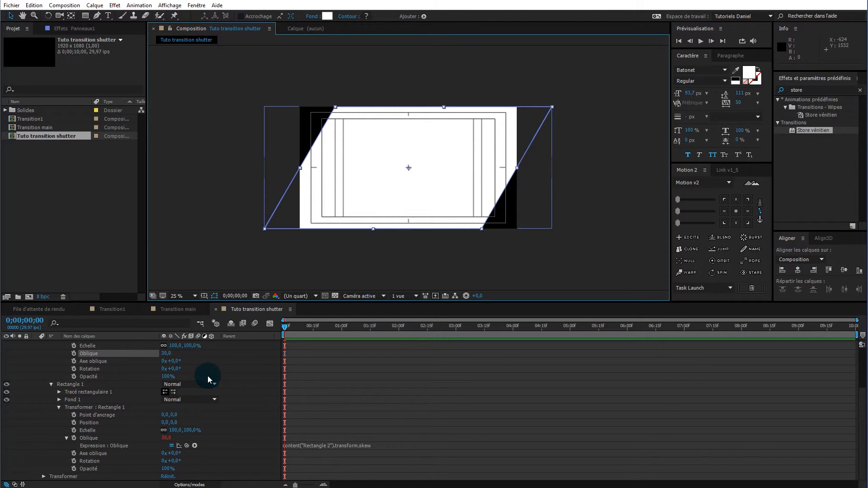
{"action": "scroll", "coordinate": [208, 373], "scroll_direction": "up", "scroll_amount": 2}
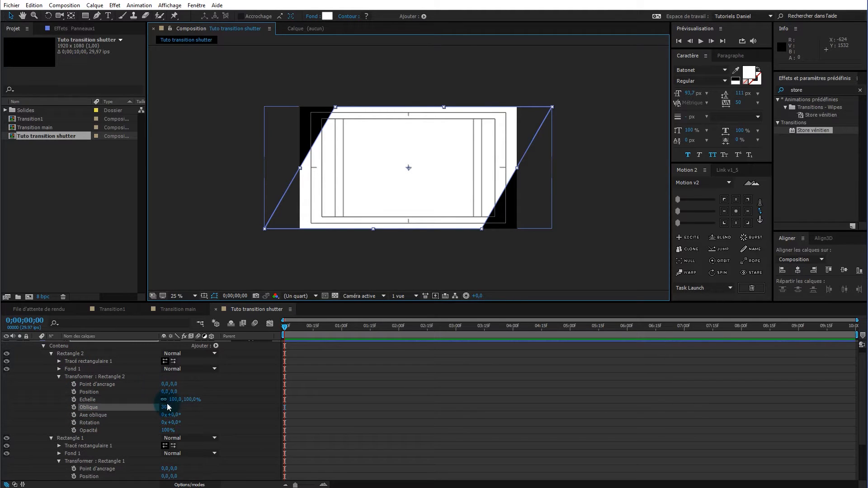
{"action": "left_click_drag", "start_coordinate": [166, 392], "coordinate": [558, 360]}
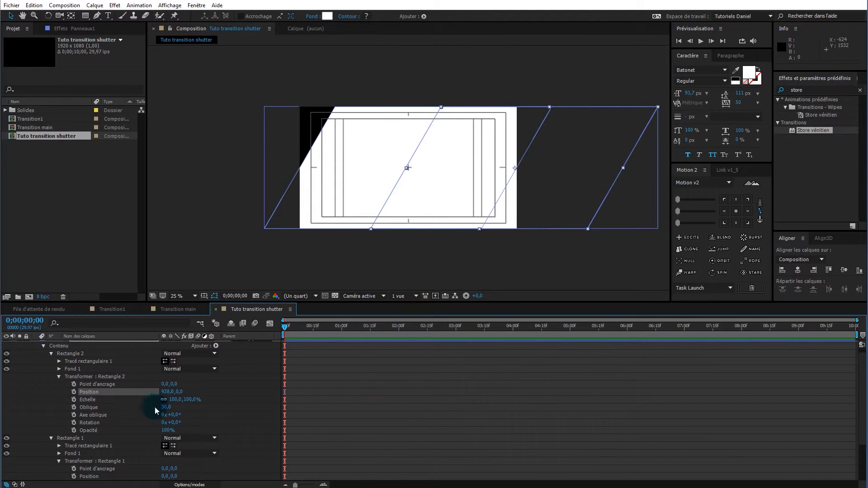
Shift Rectangle 1 to the left until its slanted edge nears the frame's centre, at an X position of about -945
{"action": "scroll", "coordinate": [145, 454], "scroll_direction": "down", "scroll_amount": 2}
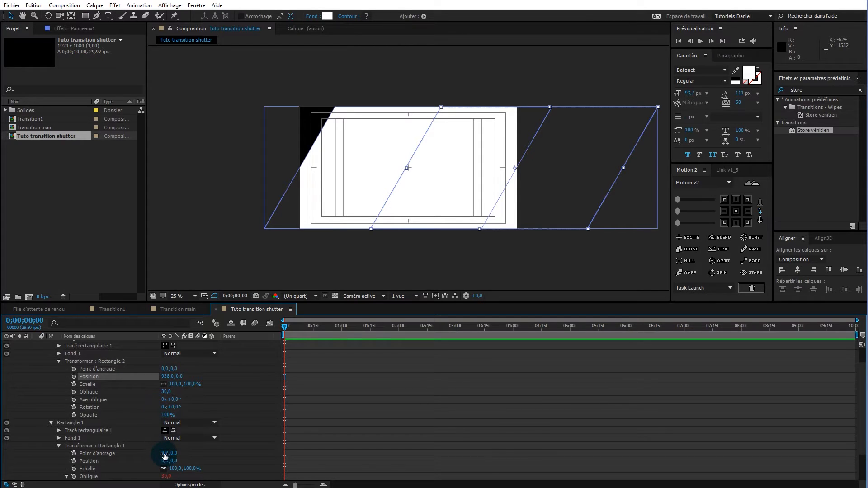
{"action": "left_click_drag", "start_coordinate": [163, 461], "coordinate": [2, 433]}
{"action": "left_click_drag", "start_coordinate": [167, 461], "coordinate": [36, 465]}
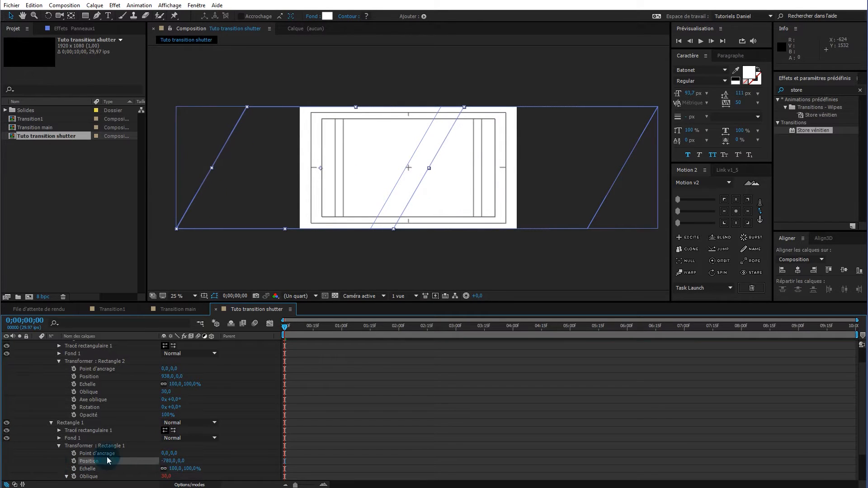
{"action": "left_click_drag", "start_coordinate": [171, 463], "coordinate": [151, 445]}
Set Rectangle 2's horizontal position to 955
{"action": "left_click", "coordinate": [434, 213]}
{"action": "scroll", "coordinate": [435, 212], "scroll_direction": "up", "scroll_amount": 3}
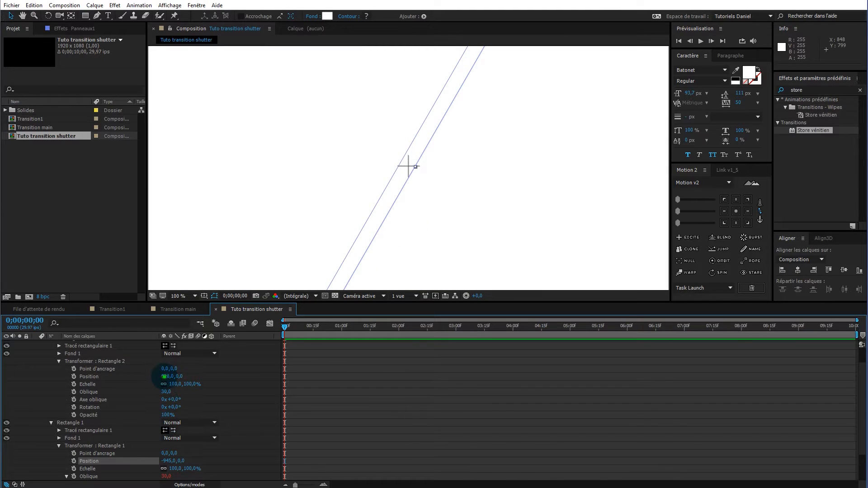
{"action": "left_click", "coordinate": [165, 377]}
{"action": "type", "text": "95"}
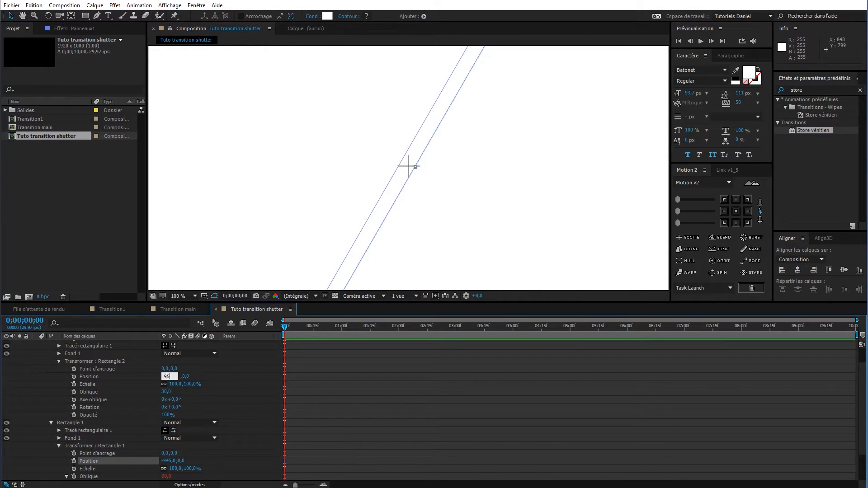
{"action": "type", "text": "5"}
{"action": "key", "text": "Return"}
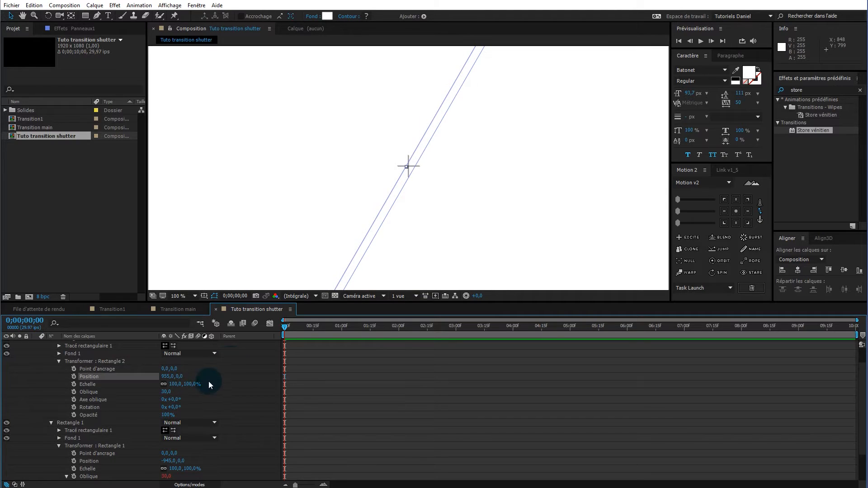
Set Rectangle 1's horizontal position to -955
{"action": "left_click", "coordinate": [168, 460]}
{"action": "type", "text": "-955"}
{"action": "left_click", "coordinate": [202, 461]}
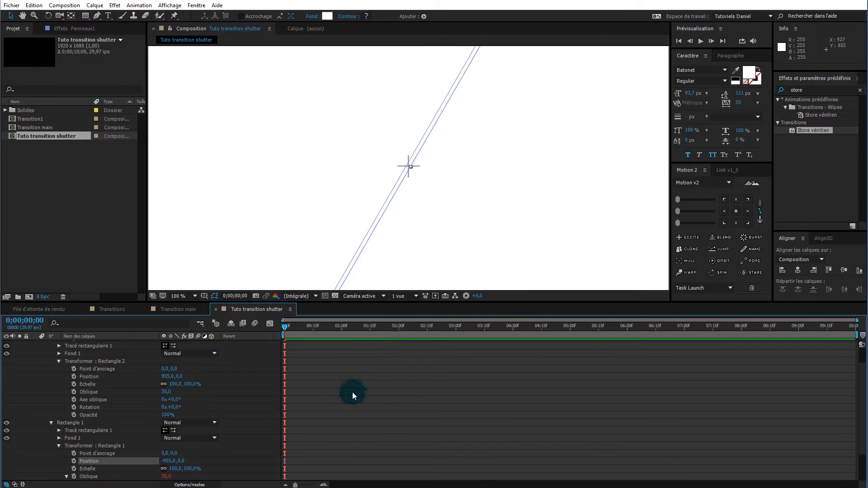
Collapse the contents of Panneaux1 and reveal the layer's own transform properties
{"action": "scroll", "coordinate": [446, 245], "scroll_direction": "down", "scroll_amount": 2}
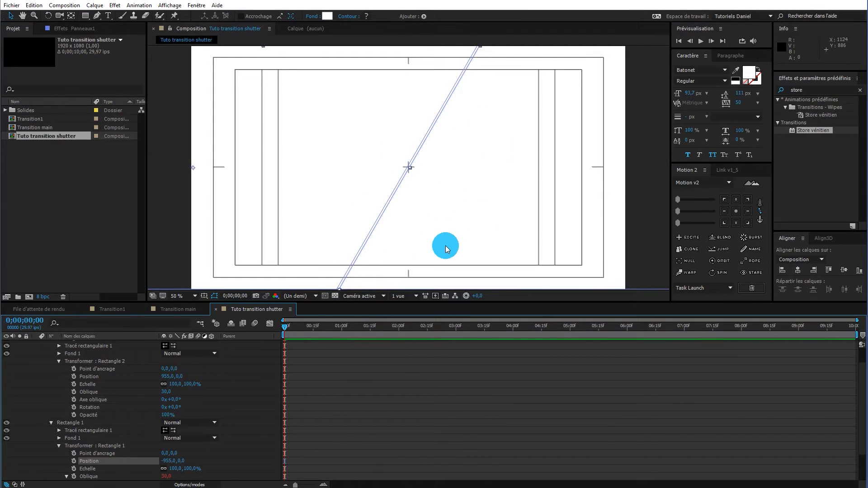
{"action": "scroll", "coordinate": [446, 245], "scroll_direction": "down", "scroll_amount": 2}
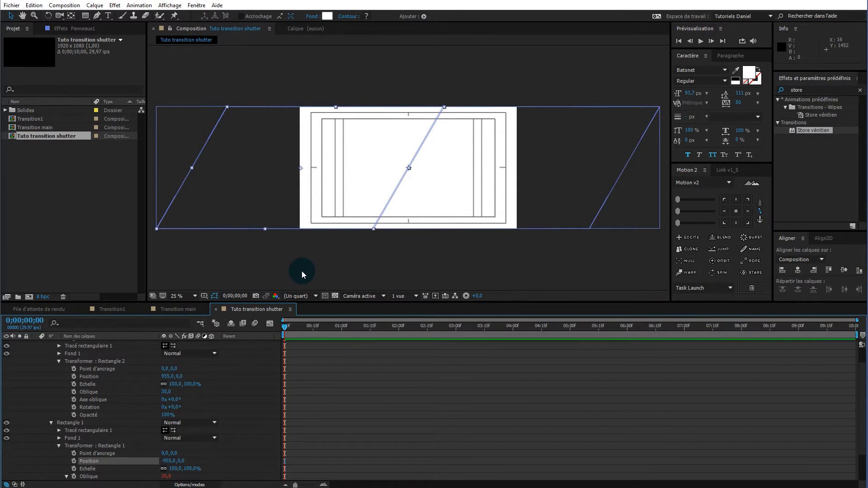
{"action": "scroll", "coordinate": [251, 381], "scroll_direction": "down", "scroll_amount": 1}
{"action": "scroll", "coordinate": [250, 384], "scroll_direction": "down", "scroll_amount": 2}
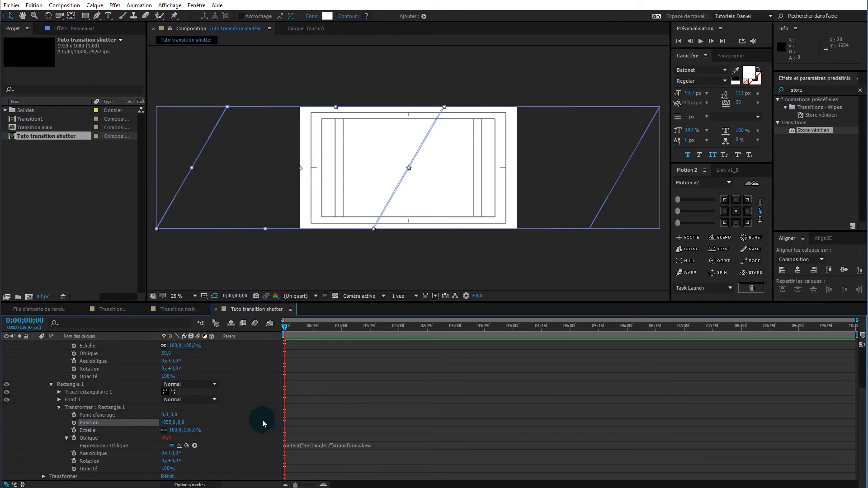
{"action": "scroll", "coordinate": [262, 419], "scroll_direction": "up", "scroll_amount": 4}
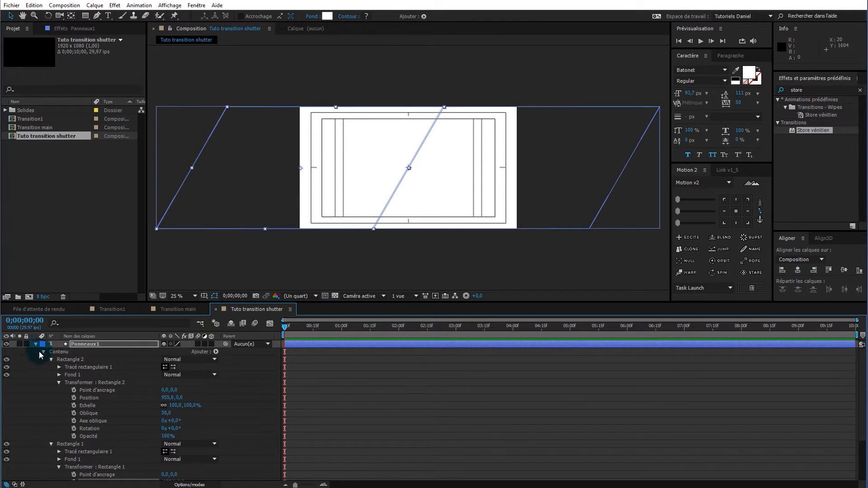
{"action": "left_click", "coordinate": [88, 344]}
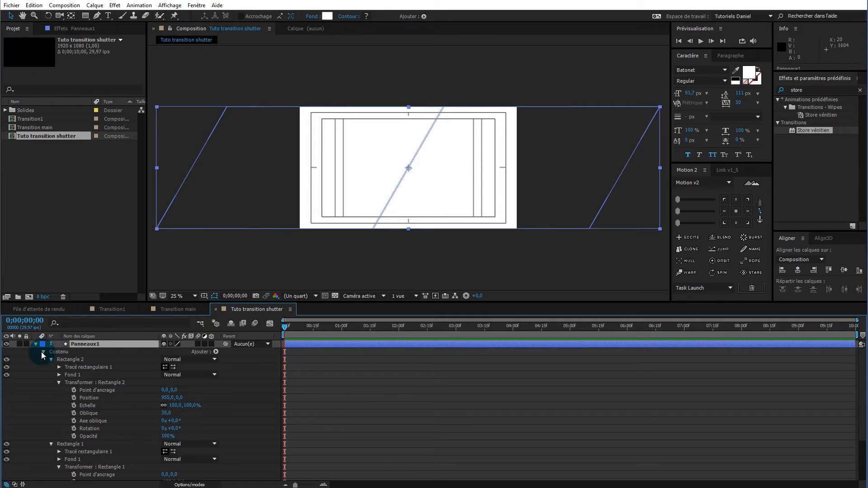
{"action": "left_click", "coordinate": [43, 352]}
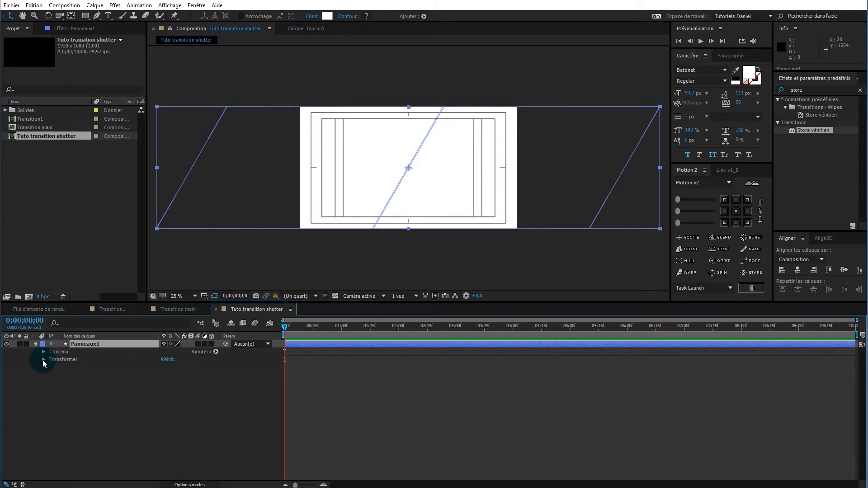
{"action": "left_click", "coordinate": [43, 359]}
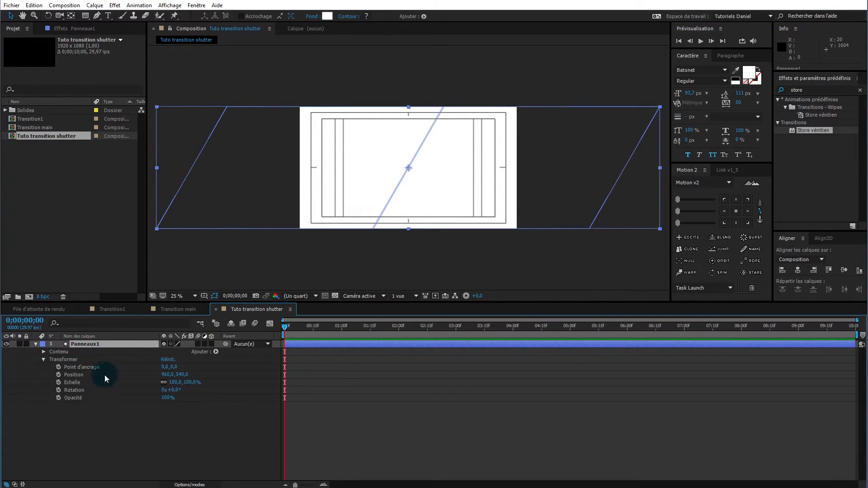
Scale the Panneaux1 layer to 303% and set Rectangle 2's skew (Oblique) to -32
{"action": "left_click_drag", "start_coordinate": [191, 382], "coordinate": [283, 381]}
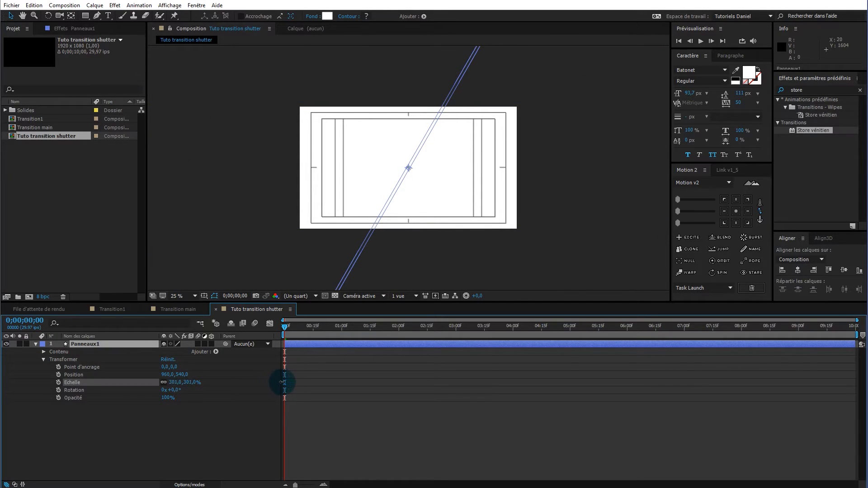
{"action": "key", "text": "comma"}
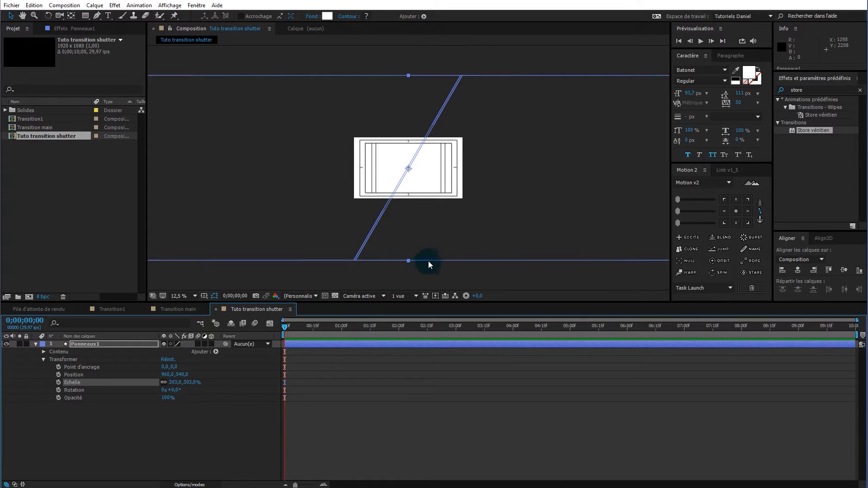
{"action": "left_click", "coordinate": [43, 352]}
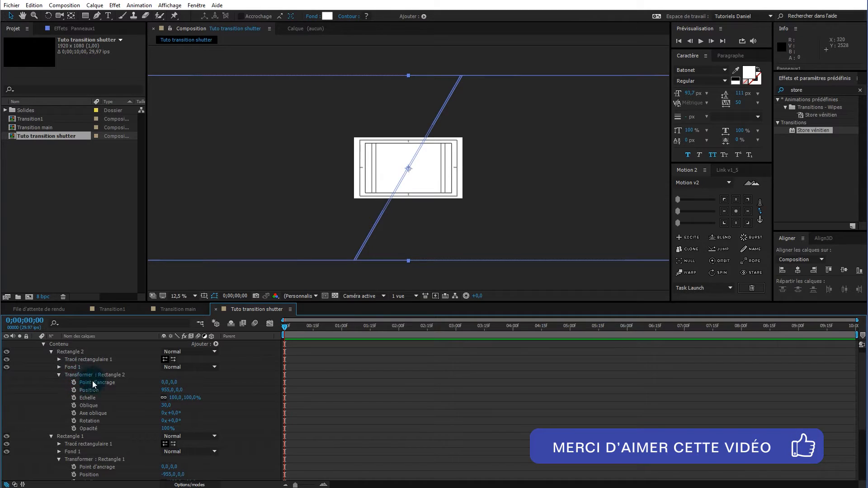
{"action": "mouse_move", "coordinate": [166, 406]}
{"action": "left_mouse_down"}
{"action": "mouse_move", "coordinate": [135, 407]}
{"action": "mouse_move", "coordinate": [189, 400]}
{"action": "mouse_move", "coordinate": [139, 416]}
{"action": "mouse_move", "coordinate": [191, 404]}
{"action": "mouse_move", "coordinate": [138, 406]}
{"action": "mouse_move", "coordinate": [153, 404]}
{"action": "left_mouse_up"}
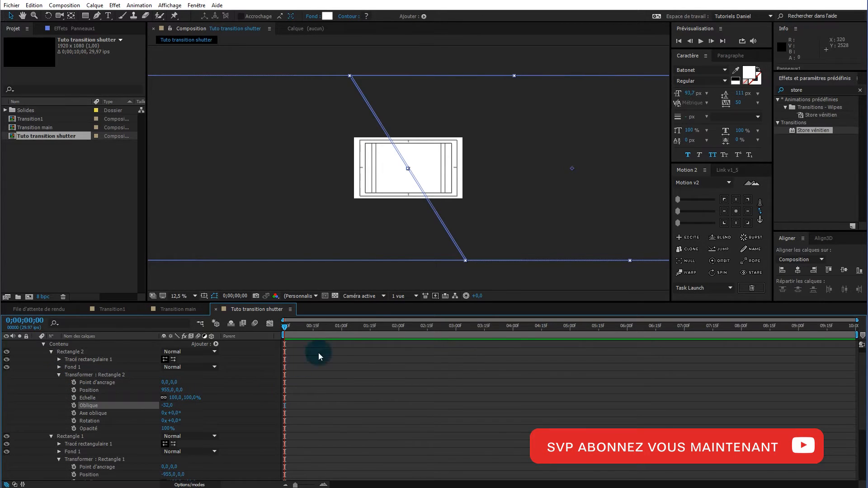
Add position keyframes for Rectangle 2 and Rectangle 1 at 0;00;01;15 with the panels closed
{"action": "left_click", "coordinate": [285, 329]}
{"action": "left_click_drag", "start_coordinate": [285, 328], "coordinate": [372, 331]}
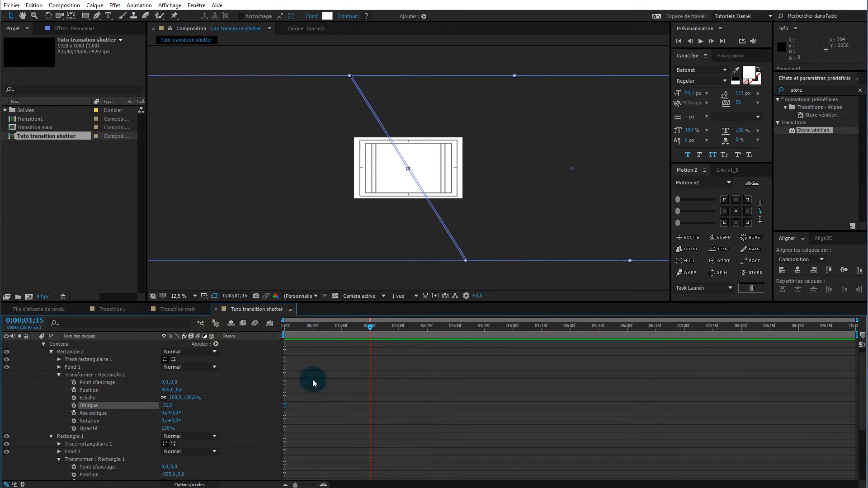
{"action": "left_click", "coordinate": [74, 391]}
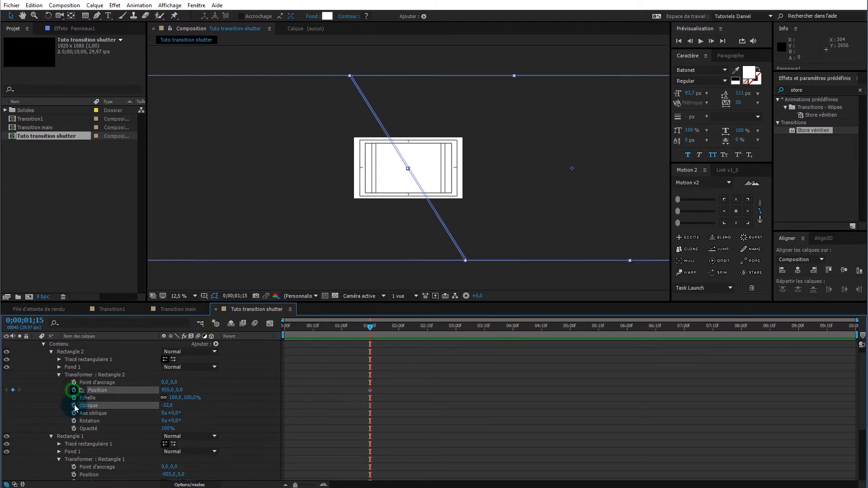
{"action": "left_click", "coordinate": [74, 475]}
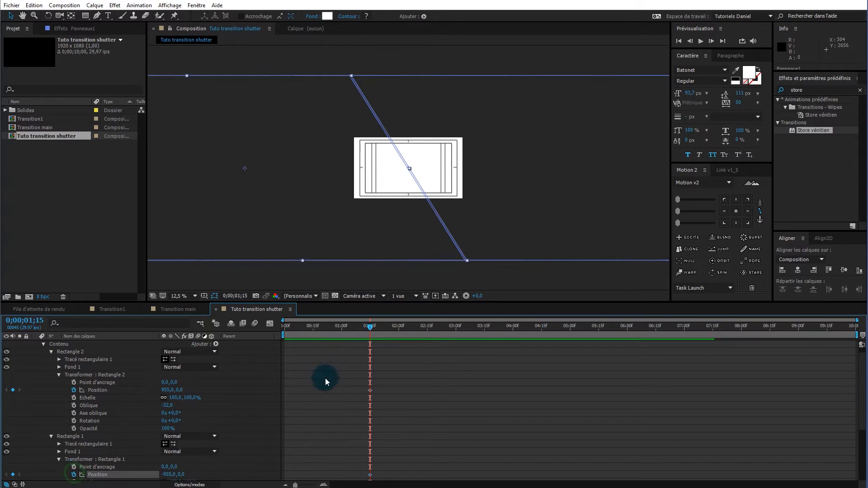
At 0;00;00;00, move Rectangle 1 outward to an X position of -1440
{"action": "scroll", "coordinate": [331, 370], "scroll_direction": "down", "scroll_amount": 3}
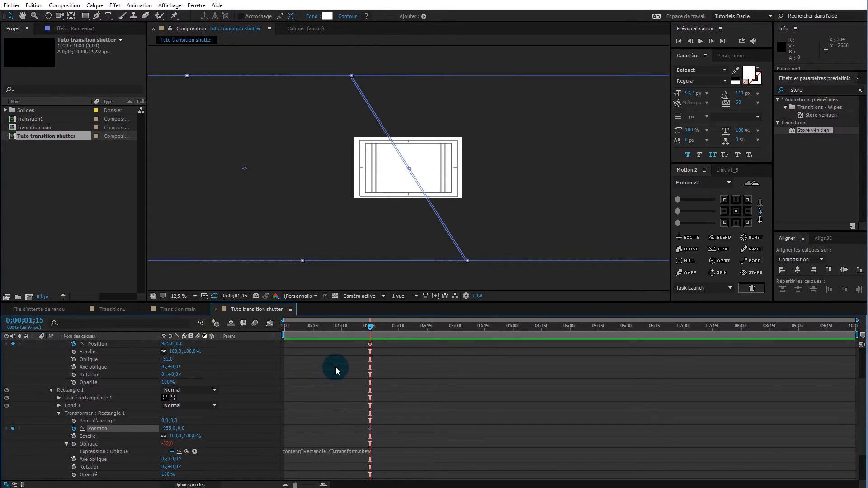
{"action": "left_click_drag", "start_coordinate": [369, 326], "coordinate": [277, 334]}
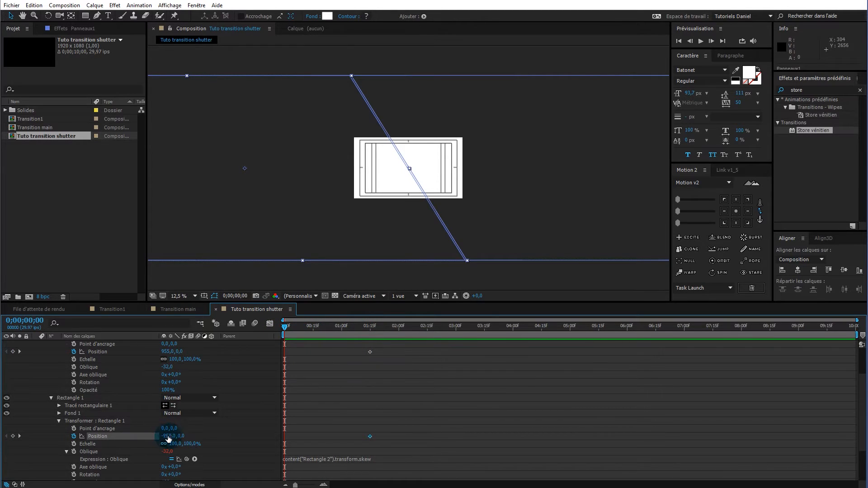
{"action": "left_click_drag", "start_coordinate": [171, 438], "coordinate": [85, 454]}
{"action": "left_click_drag", "start_coordinate": [168, 439], "coordinate": [96, 444]}
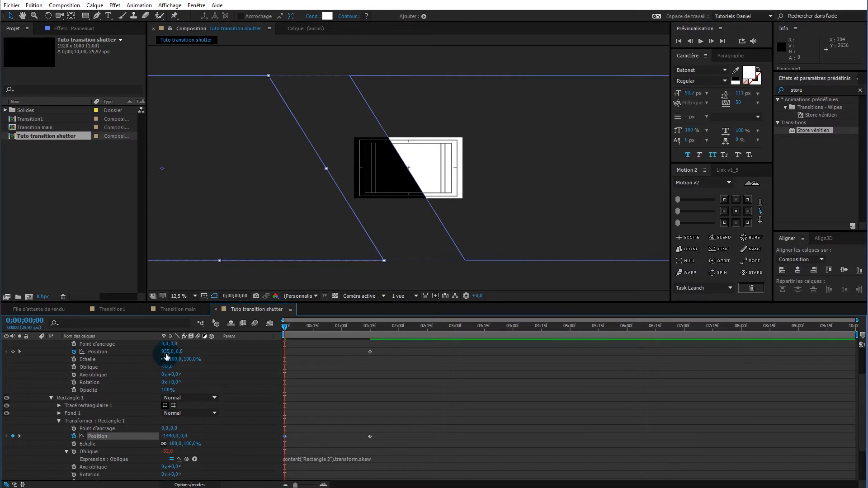
At 0;00;00;00, move Rectangle 2 outward and set its X position to 1440
{"action": "left_click_drag", "start_coordinate": [167, 352], "coordinate": [387, 342]}
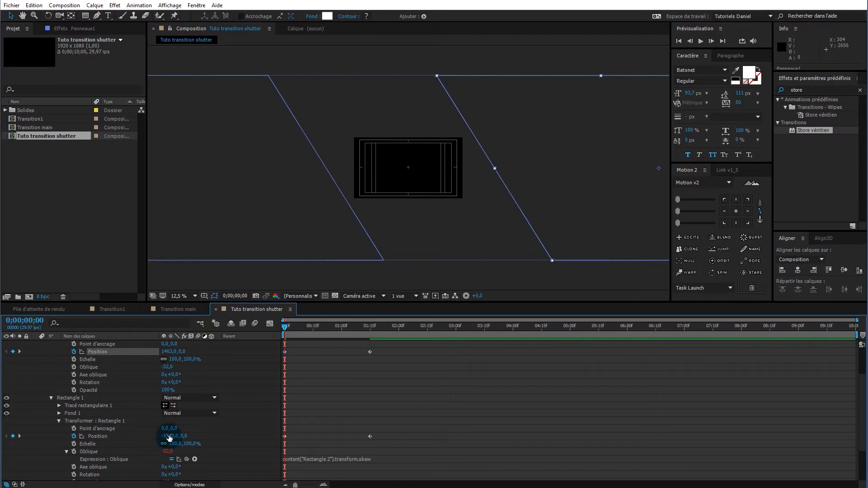
{"action": "left_click", "coordinate": [166, 351]}
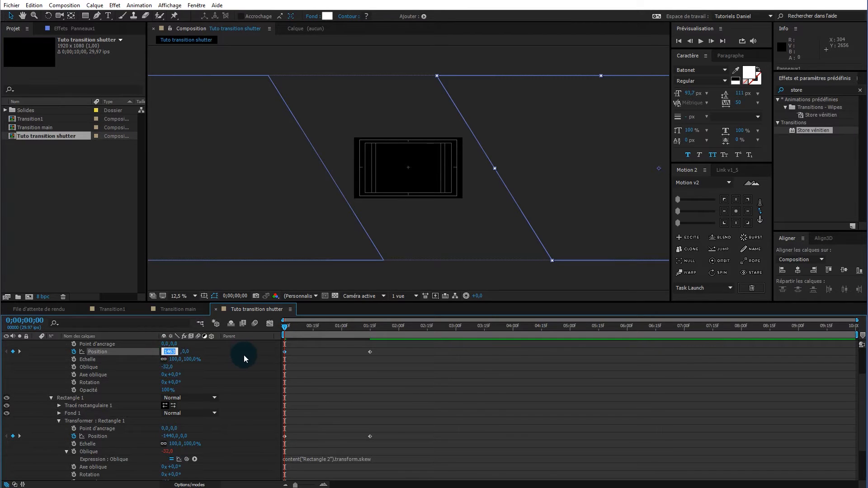
{"action": "type", "text": "1440"}
{"action": "key", "text": "Return"}
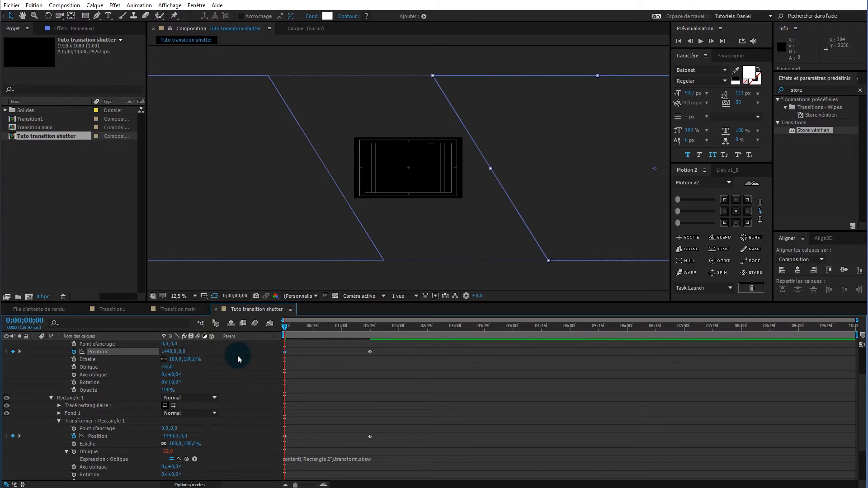
Apply Easy Ease to both rectangles' position keyframes and reshape their speed curve into an early peak with a long slowdown
{"action": "left_click_drag", "start_coordinate": [388, 346], "coordinate": [276, 445]}
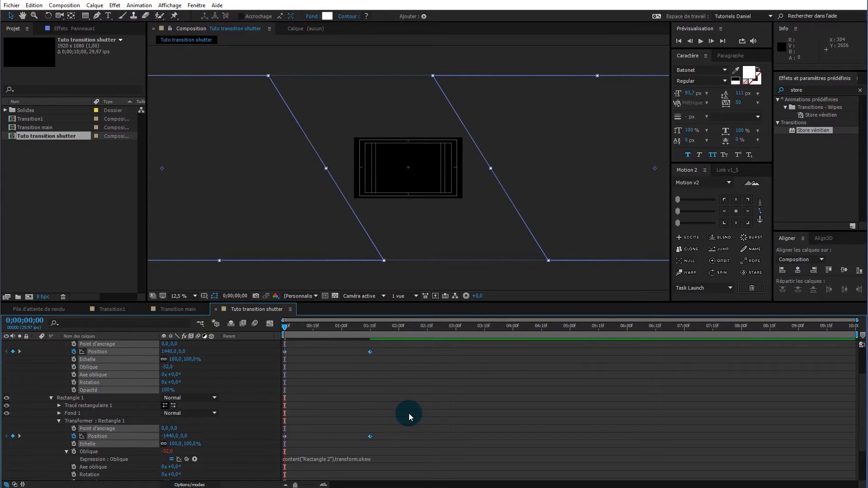
{"action": "key", "text": "F9"}
{"action": "left_click", "coordinate": [270, 325]}
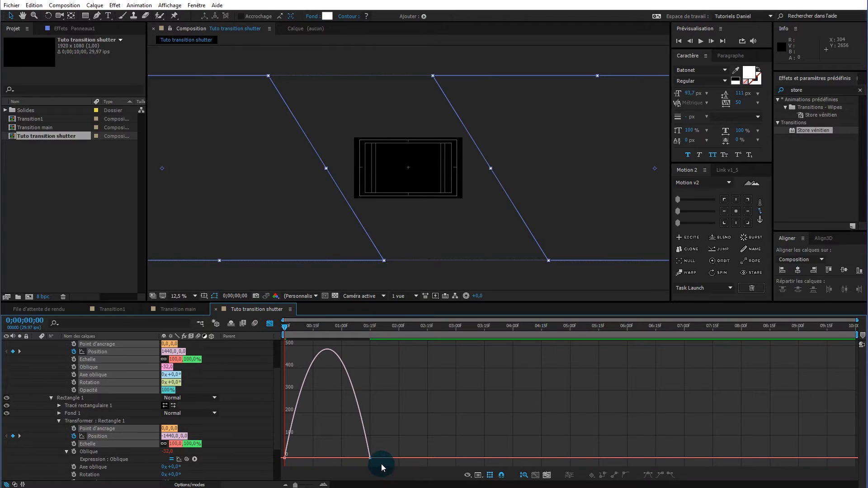
{"action": "left_click_drag", "start_coordinate": [381, 463], "coordinate": [268, 442]}
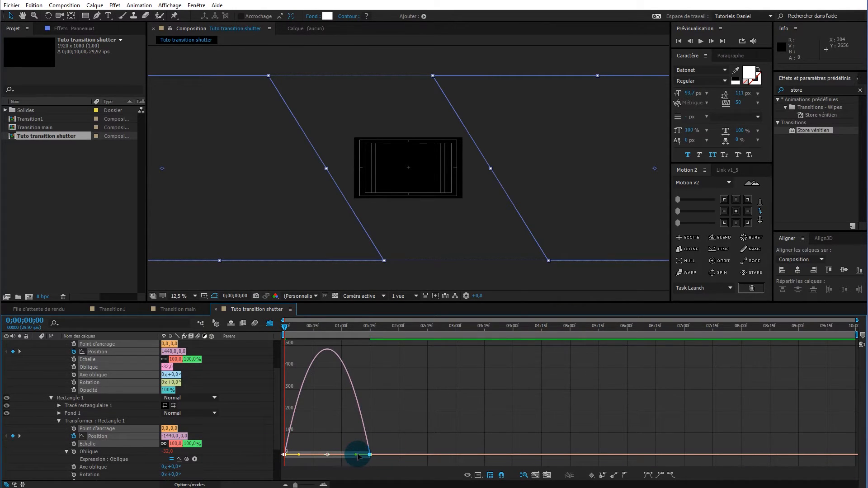
{"action": "left_click_drag", "start_coordinate": [358, 456], "coordinate": [370, 435]}
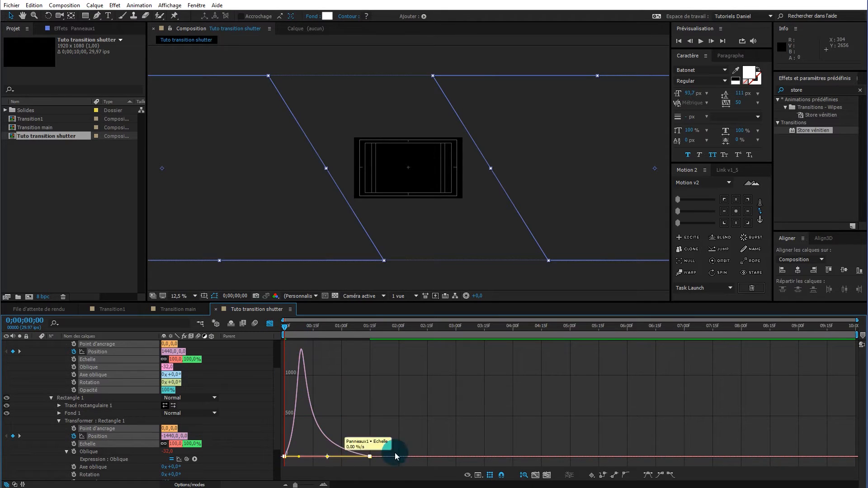
{"action": "left_click", "coordinate": [270, 323]}
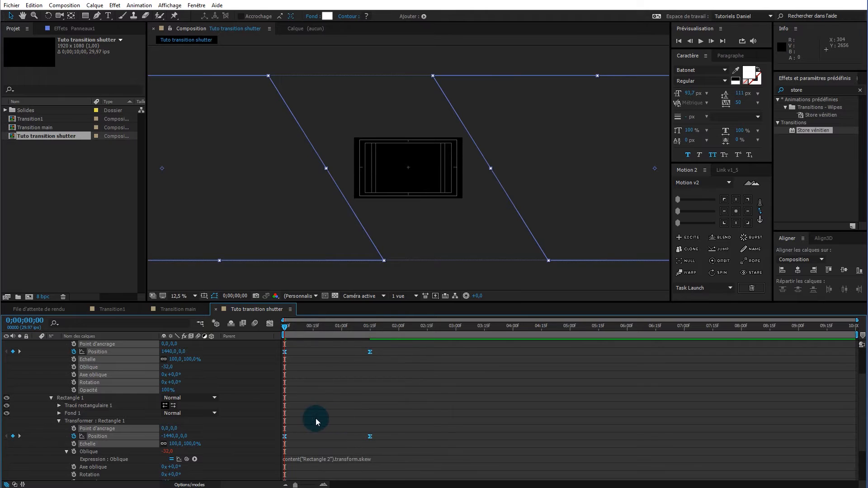
Preview the closing movement of the two panels twice from the start
{"action": "key", "text": "space"}
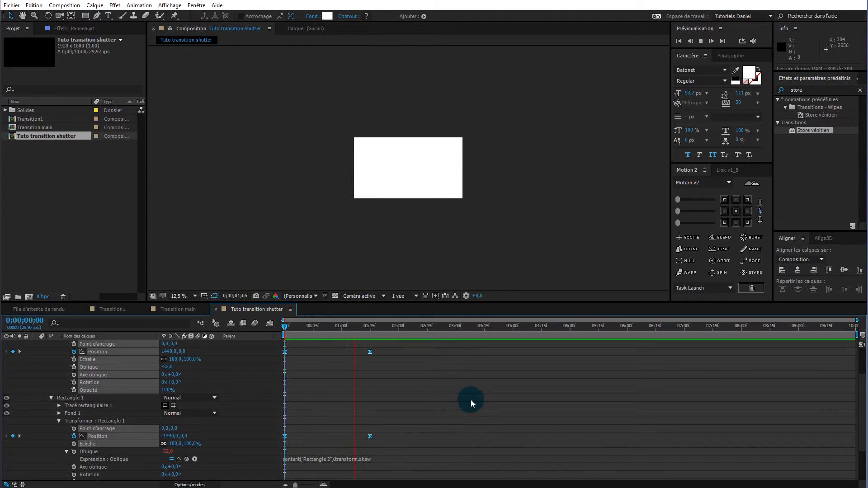
{"action": "key", "text": "space"}
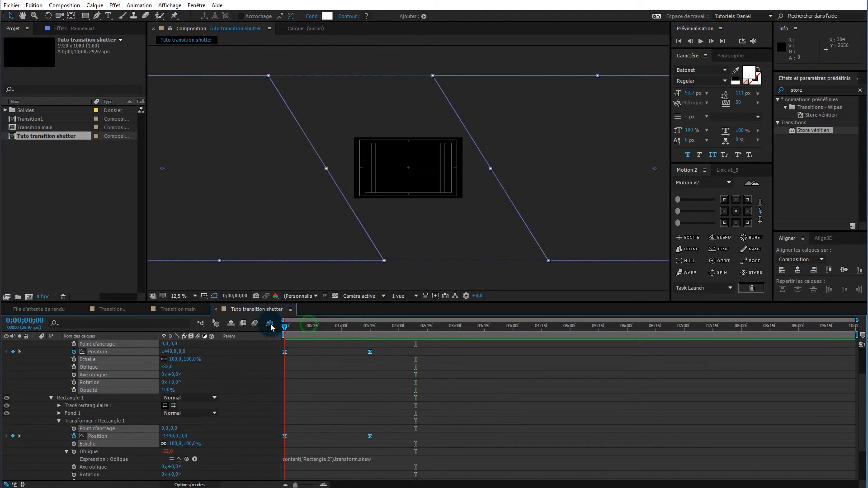
{"action": "key", "text": "space"}
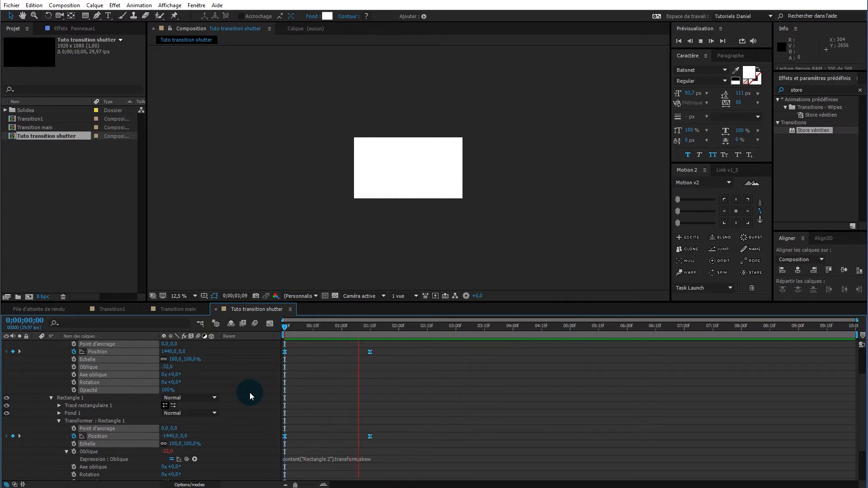
{"action": "key", "text": "space"}
Collapse the contents of Panneaux1 and apply the Ombre portée (Drop Shadow) effect to the layer
{"action": "scroll", "coordinate": [256, 385], "scroll_direction": "up", "scroll_amount": 3}
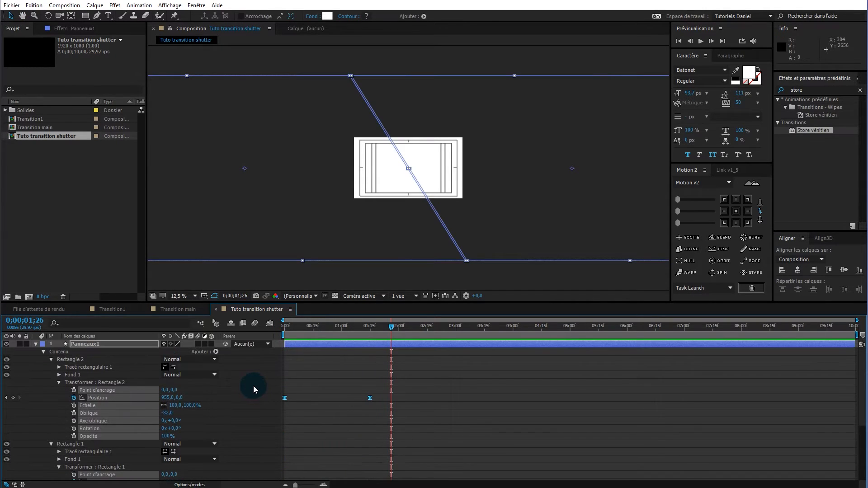
{"action": "left_click", "coordinate": [44, 355]}
{"action": "left_click", "coordinate": [132, 342]}
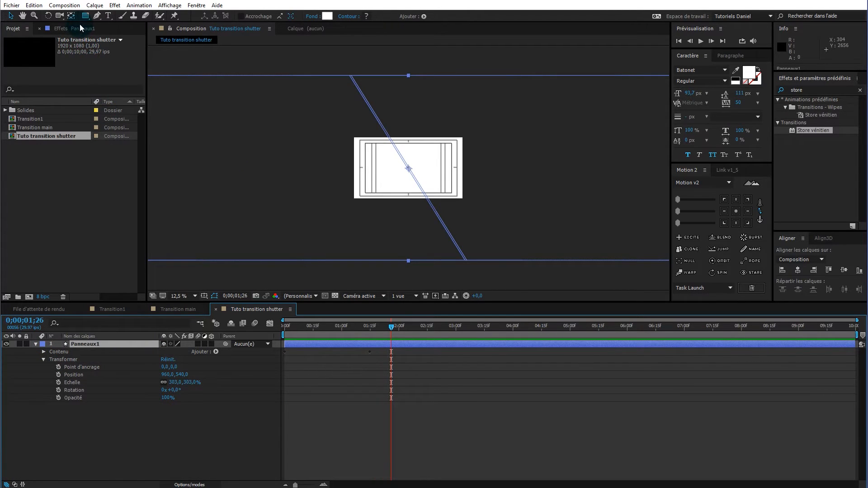
{"action": "scroll", "coordinate": [463, 220], "scroll_direction": "up", "scroll_amount": 2}
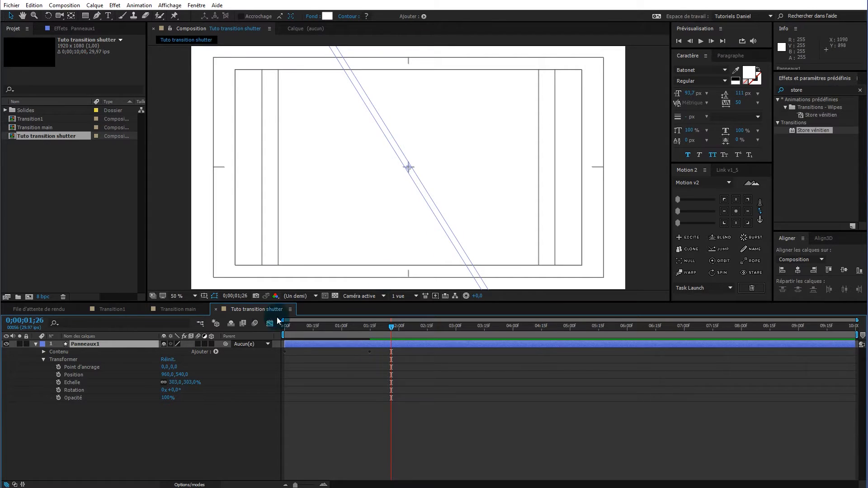
{"action": "left_click", "coordinate": [193, 297]}
{"action": "left_click", "coordinate": [191, 306]}
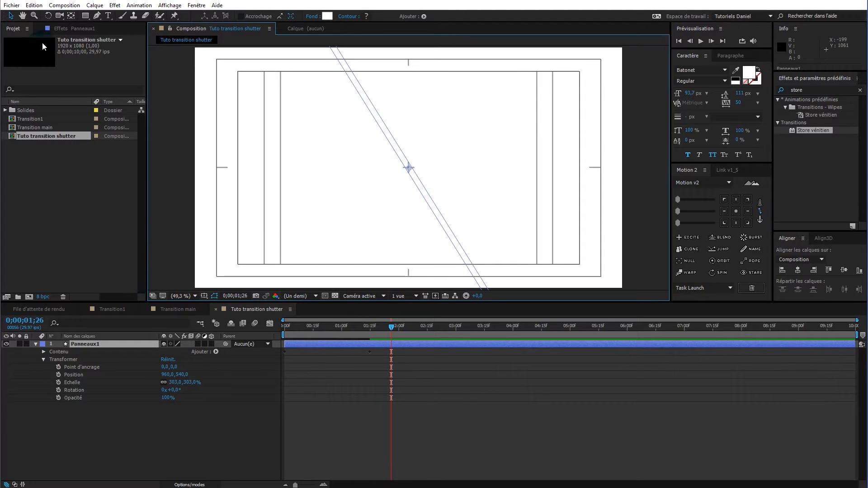
{"action": "left_click", "coordinate": [72, 28]}
{"action": "right_click", "coordinate": [65, 99]}
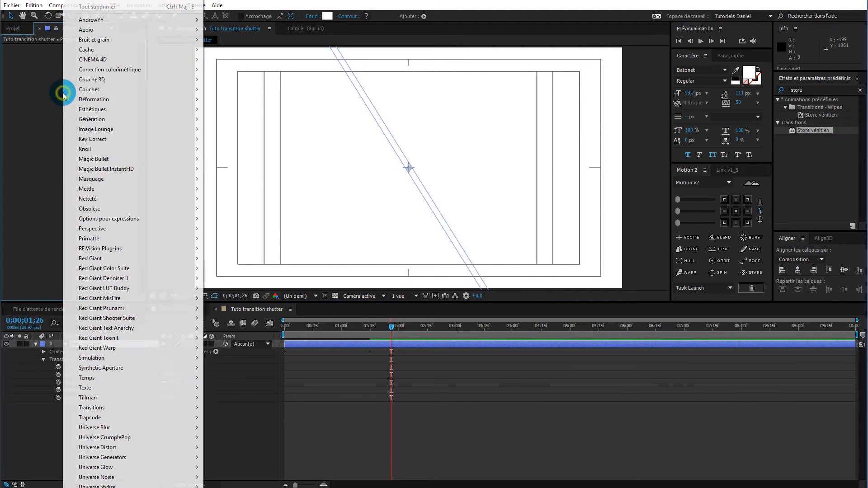
{"action": "mouse_move", "coordinate": [102, 228]}
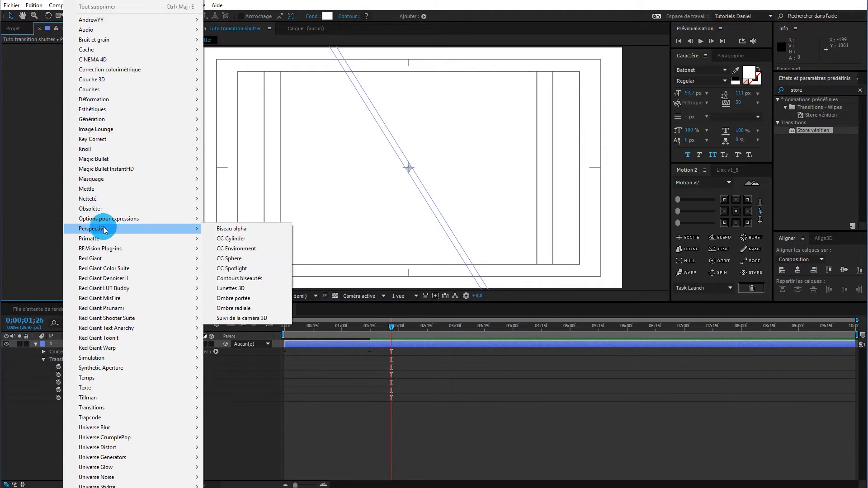
{"action": "left_click", "coordinate": [239, 299]}
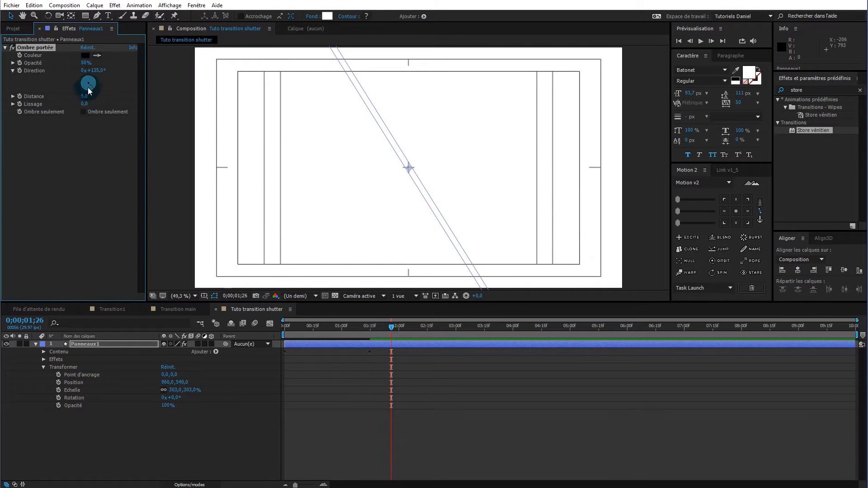
Set the drop shadow's distance to 0 and softness (Lissage) to 68, judging it over the transparency grid at 0;00;00;21
{"action": "left_click", "coordinate": [80, 98]}
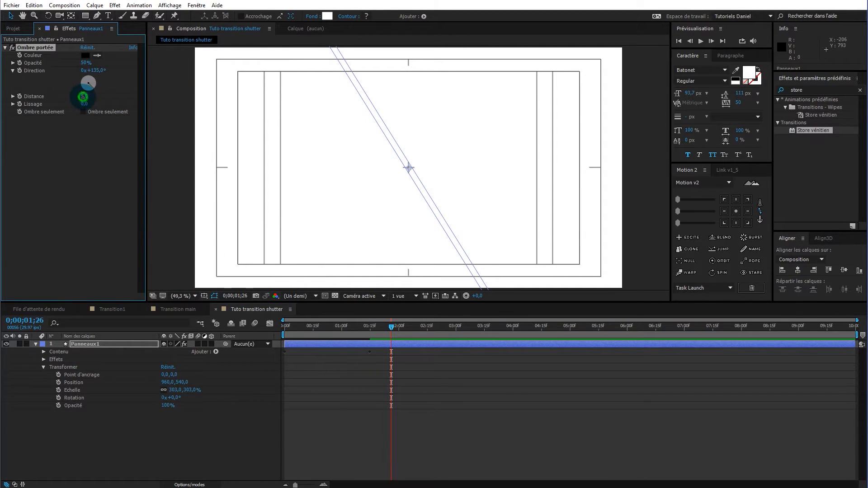
{"action": "type", "text": "0"}
{"action": "left_click", "coordinate": [80, 144]}
{"action": "left_click_drag", "start_coordinate": [87, 107], "coordinate": [117, 104]}
{"action": "left_click_drag", "start_coordinate": [392, 325], "coordinate": [326, 297]}
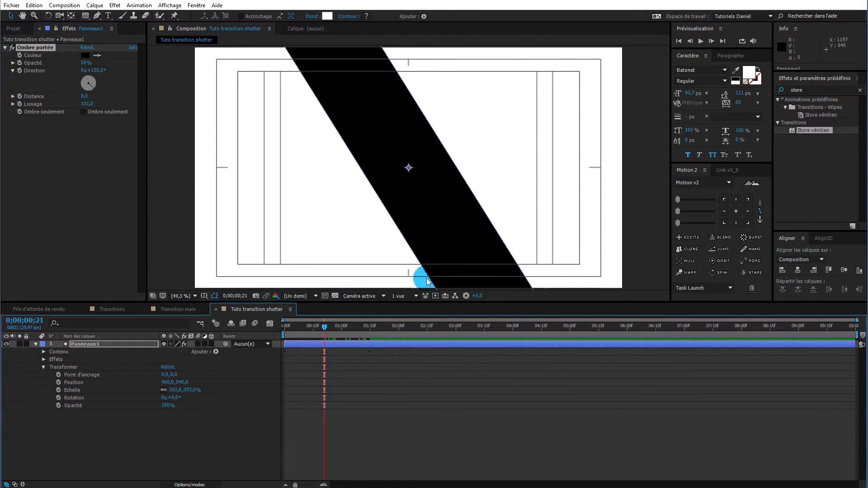
{"action": "left_click", "coordinate": [336, 296]}
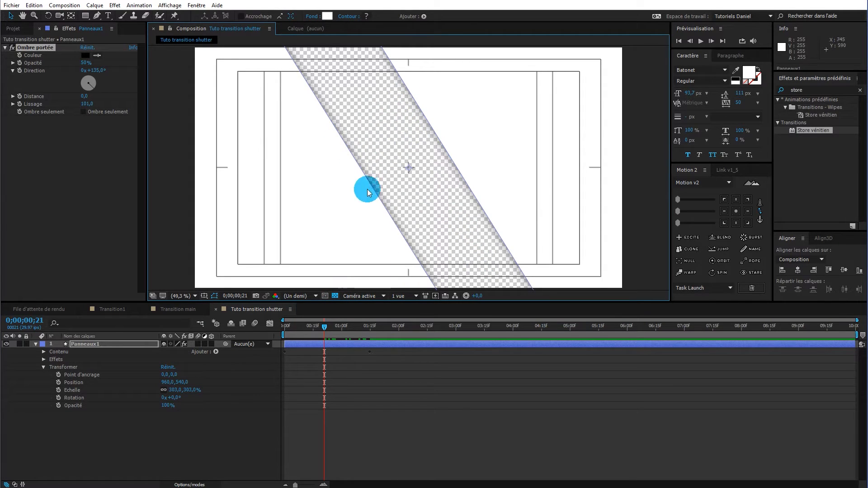
{"action": "left_click_drag", "start_coordinate": [86, 104], "coordinate": [156, 104]}
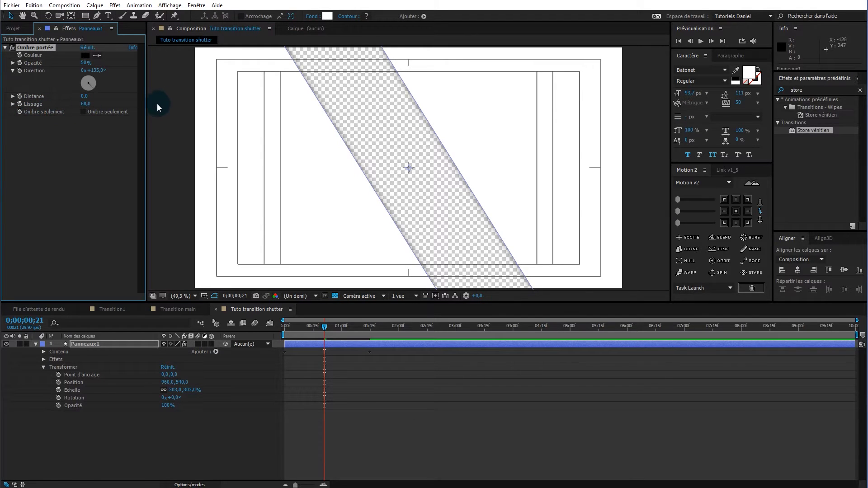
Add the Remplir (Fill) effect from the Génération category to Panneaux1
{"action": "right_click", "coordinate": [92, 140]}
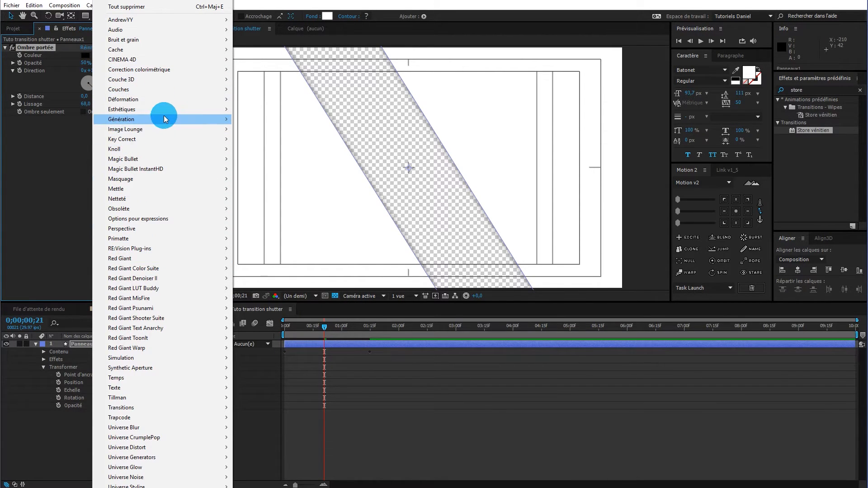
{"action": "mouse_move", "coordinate": [172, 122]}
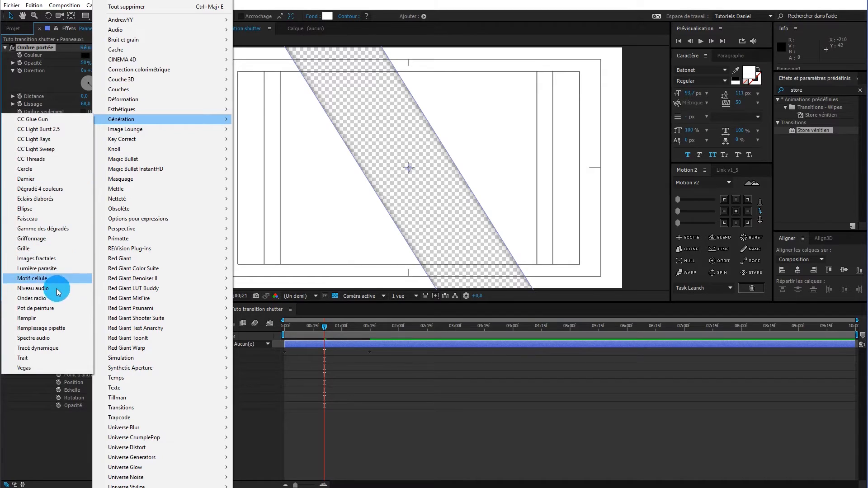
{"action": "left_click", "coordinate": [52, 318]}
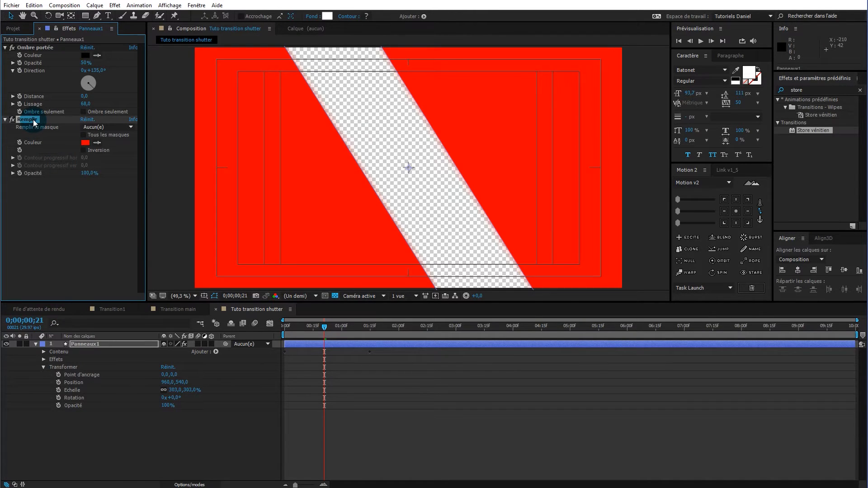
Place the Remplir effect above Ombre portée, set its colour to white (FFFFFF), and collapse both effects
{"action": "left_click_drag", "start_coordinate": [36, 96], "coordinate": [43, 49]}
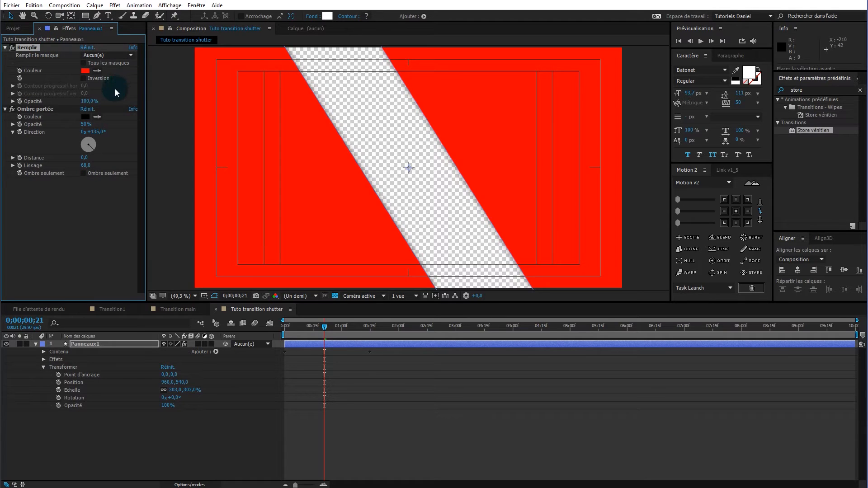
{"action": "left_click", "coordinate": [83, 71]}
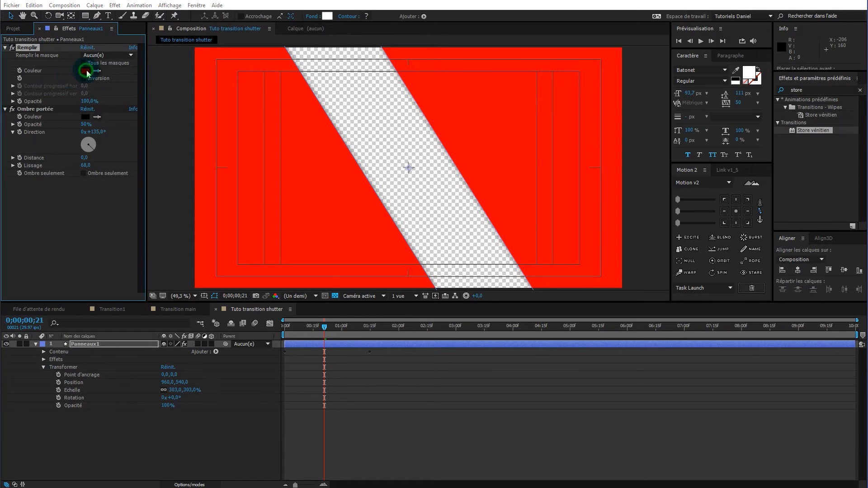
{"action": "left_click_drag", "start_coordinate": [141, 240], "coordinate": [99, 230]}
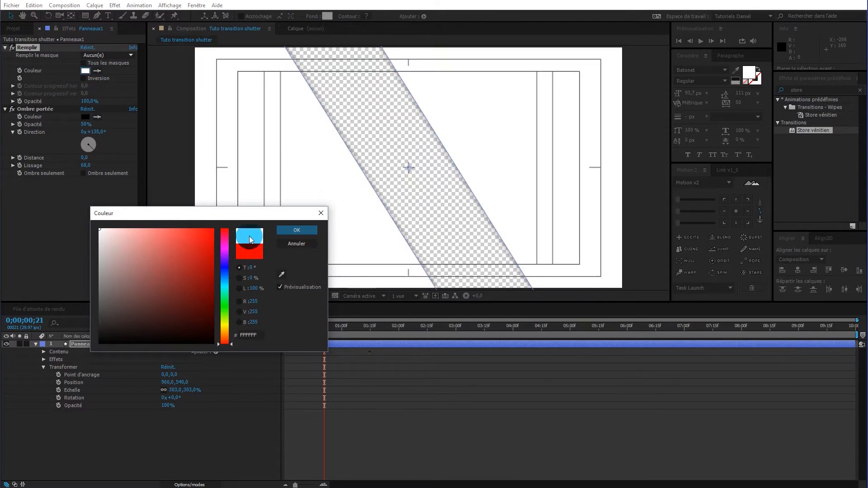
{"action": "left_click", "coordinate": [306, 229]}
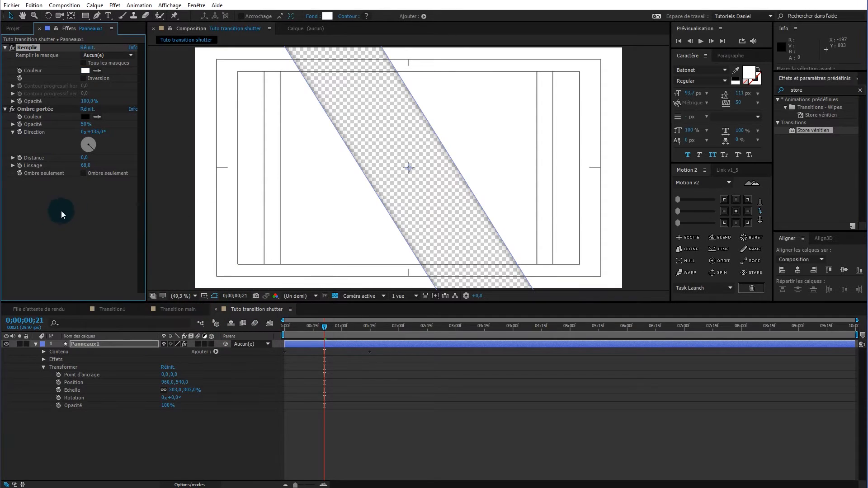
{"action": "left_click", "coordinate": [5, 108]}
{"action": "left_click", "coordinate": [5, 48]}
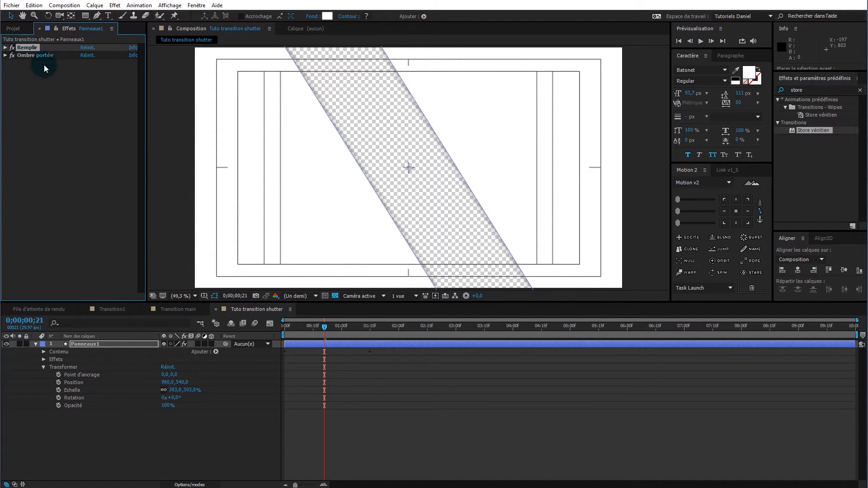
Scrub through the white panels' closing movement and return to the first frame
{"action": "left_click", "coordinate": [143, 441]}
{"action": "left_click_drag", "start_coordinate": [329, 329], "coordinate": [265, 322]}
{"action": "left_click_drag", "start_coordinate": [359, 326], "coordinate": [117, 352]}
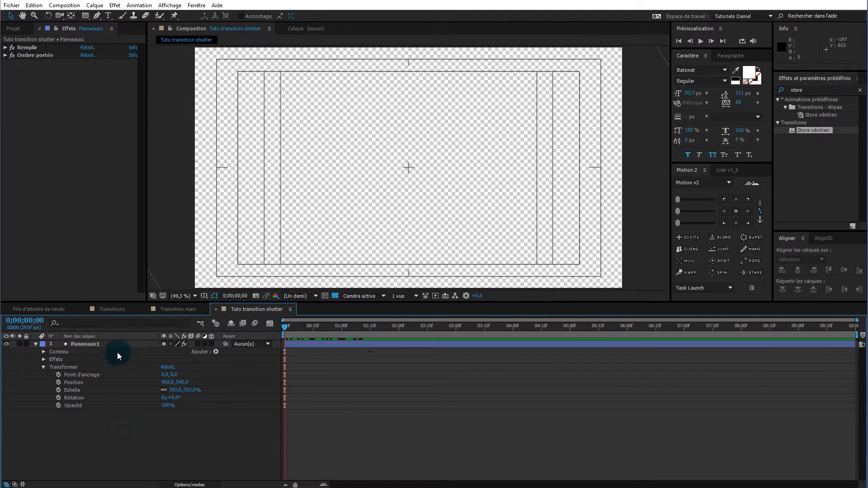
Duplicate the Panneaux1 layer four times to get five stacked panel layers
{"action": "left_click", "coordinate": [118, 343]}
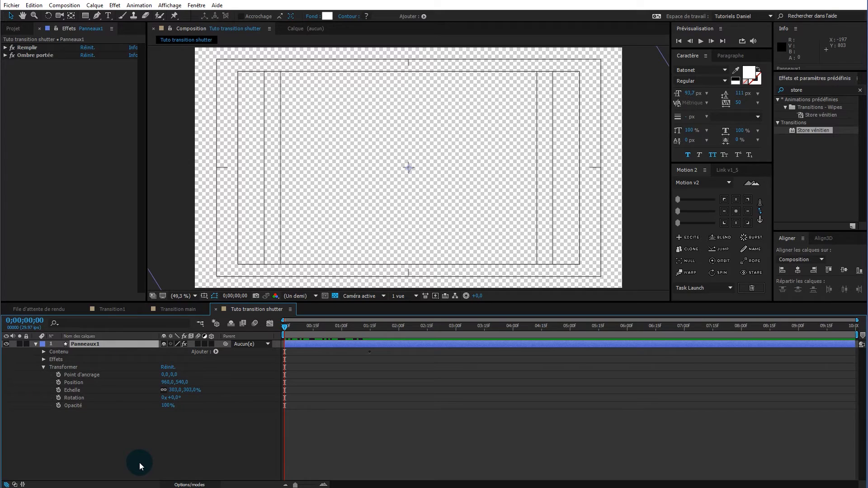
{"action": "key", "text": "ctrl+d"}
{"action": "key", "text": "ctrl+d"}
{"action": "key", "text": "ctrl+d"}
{"action": "key", "text": "ctrl+d"}
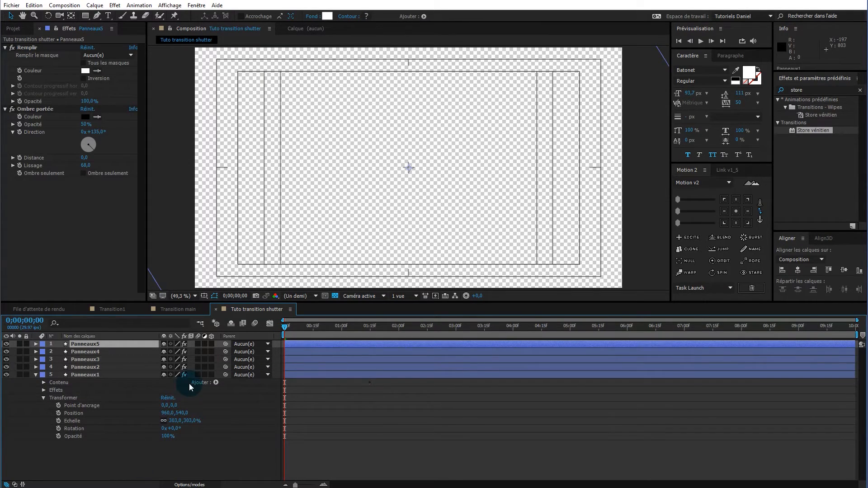
{"action": "left_click", "coordinate": [118, 367], "text": "shift"}
{"action": "left_click", "coordinate": [159, 468]}
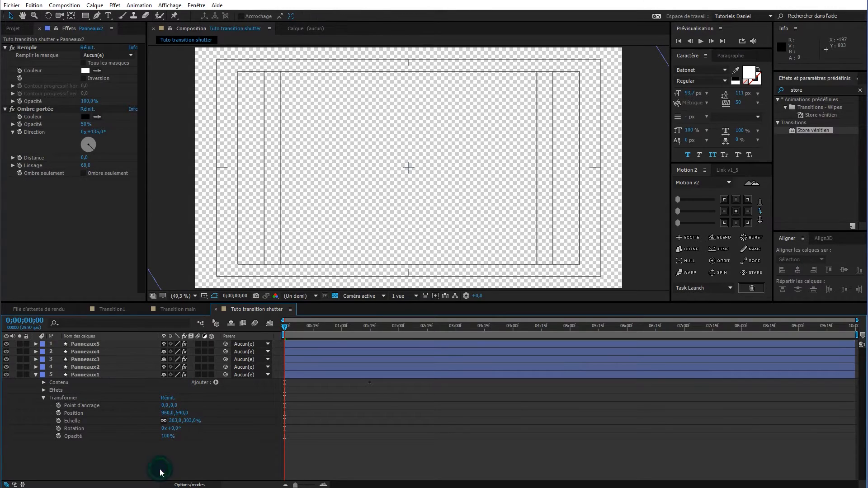
Shift the layers Panneaux2 to Panneaux5 together about 7 frames later in time
{"action": "left_click", "coordinate": [107, 366]}
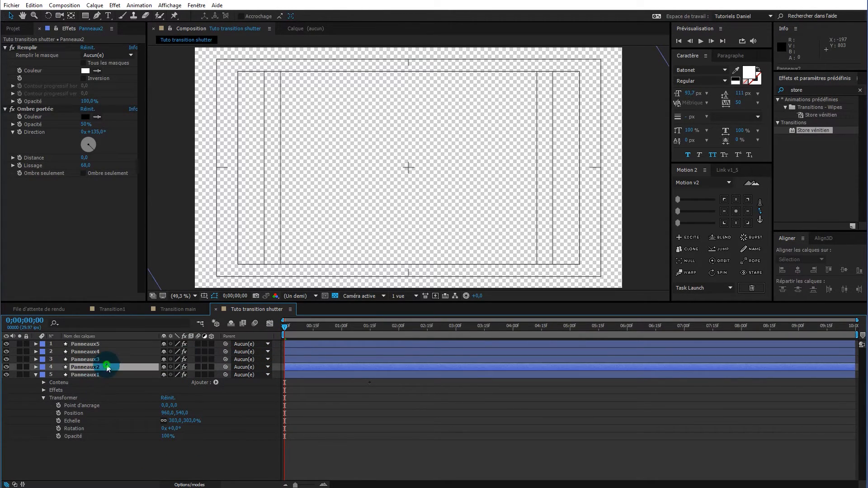
{"action": "left_click", "coordinate": [117, 344], "text": "shift"}
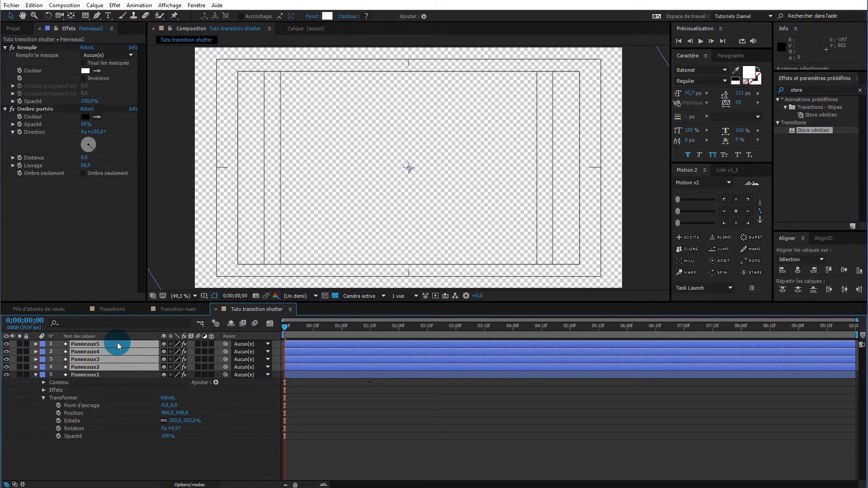
{"action": "key", "text": "alt+Page_Down"}
{"action": "key", "text": "alt+Page_Down"}
{"action": "key", "text": "alt+Page_Down"}
{"action": "key", "text": "alt+Page_Down"}
{"action": "key", "text": "alt+Page_Down"}
{"action": "key", "text": "alt+Page_Down"}
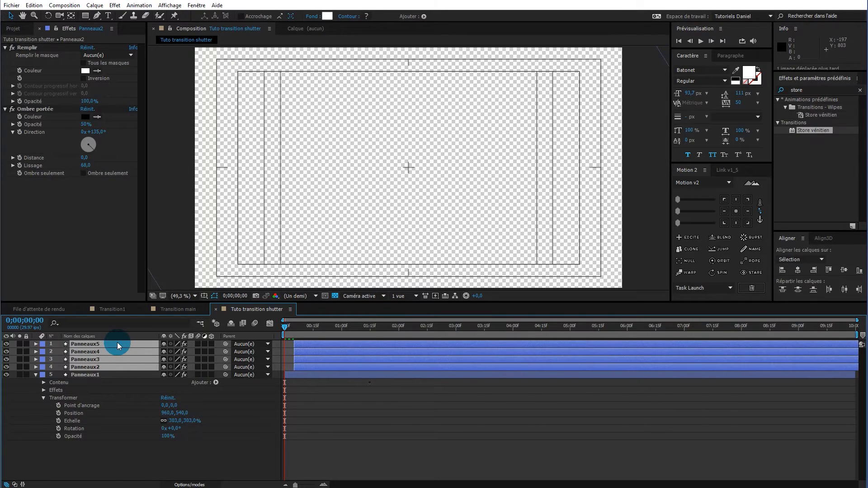
{"action": "key", "text": "alt+Page_Down"}
{"action": "left_click", "coordinate": [121, 415]}
Shift Panneaux3, Panneaux4 and Panneaux5 together about 7 more frames later in time
{"action": "left_click", "coordinate": [126, 359]}
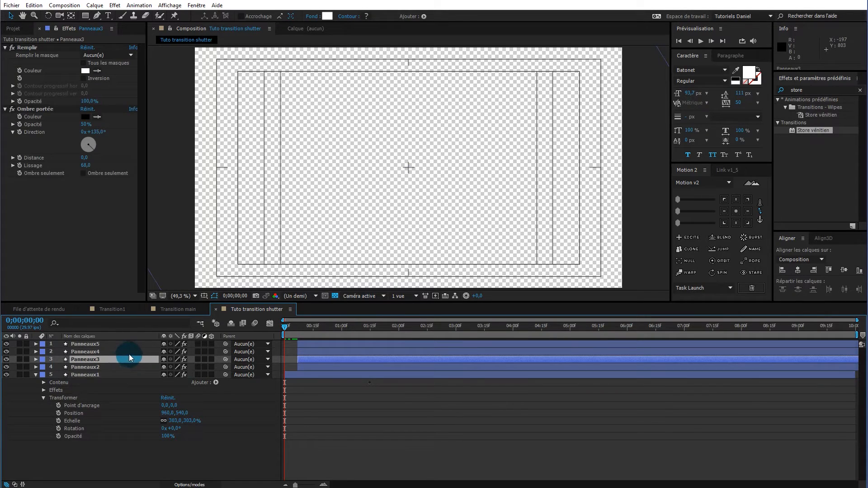
{"action": "left_click", "coordinate": [130, 344], "text": "shift"}
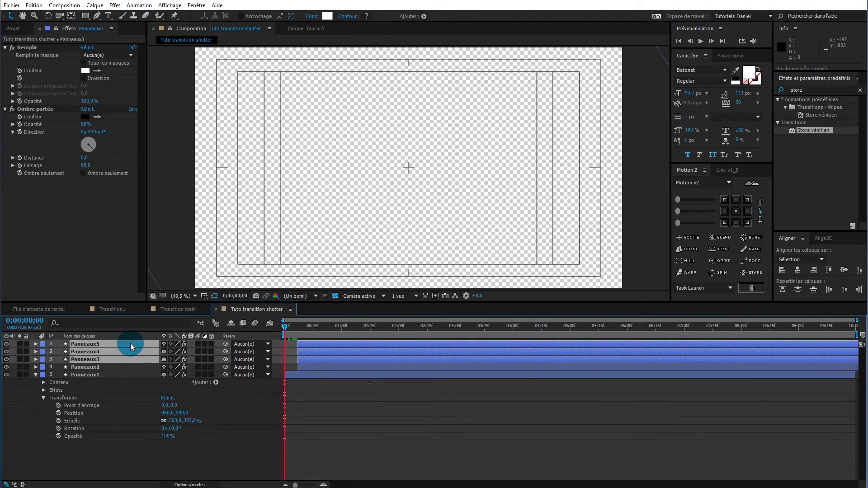
{"action": "key", "text": "alt+Page_Down"}
{"action": "key", "text": "alt+Page_Down"}
{"action": "key", "text": "alt+Page_Down"}
{"action": "key", "text": "alt+Page_Down"}
{"action": "left_click", "coordinate": [111, 444]}
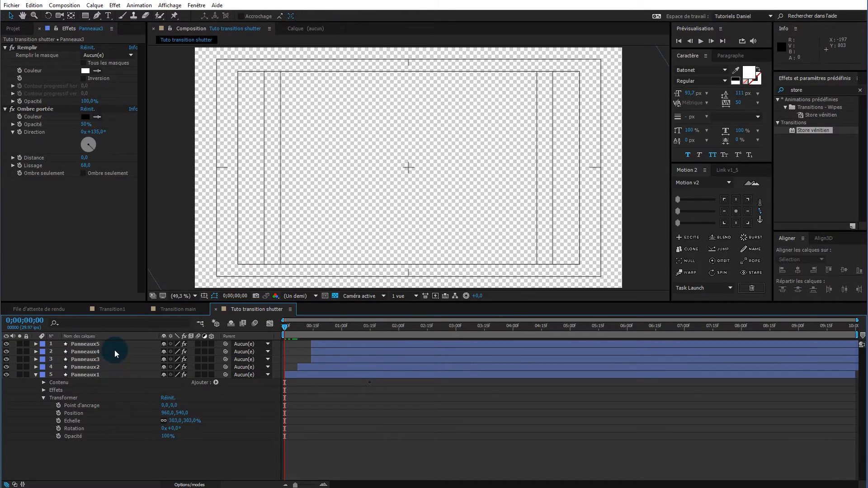
Shift Panneaux4 and Panneaux5 about 8 frames later, and delay Panneaux5 alone further so it starts at about 01:00
{"action": "left_click", "coordinate": [116, 350]}
{"action": "left_click", "coordinate": [118, 343], "text": "shift"}
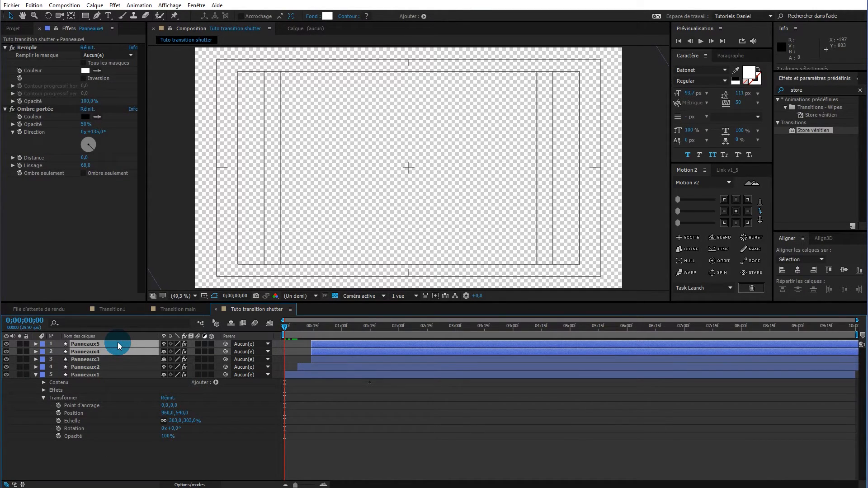
{"action": "key", "text": "alt+Page_Down"}
{"action": "key", "text": "alt+Page_Down"}
{"action": "key", "text": "alt+Page_Down"}
{"action": "key", "text": "alt+Page_Down"}
{"action": "key", "text": "alt+Page_Down"}
{"action": "key", "text": "alt+Page_Down"}
{"action": "left_click", "coordinate": [142, 343]}
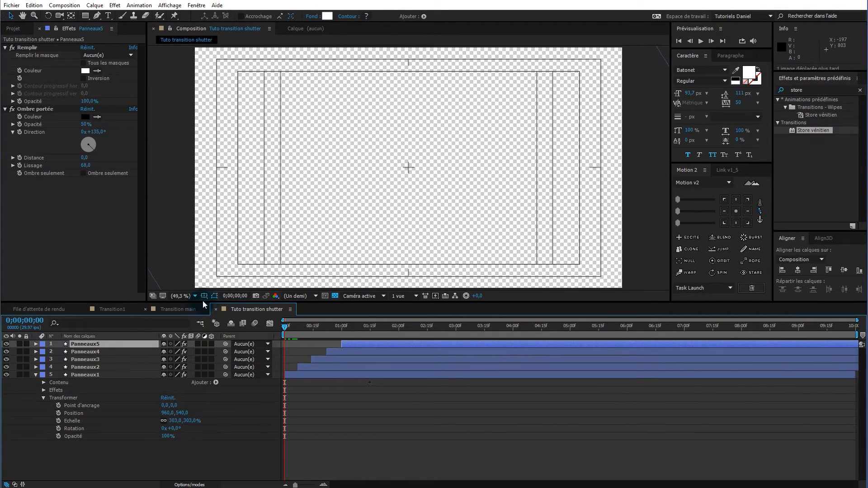
Scrub through the staggered closing of the five panel layers and return to the first frame
{"action": "left_click_drag", "start_coordinate": [283, 324], "coordinate": [413, 332]}
{"action": "key", "text": "Home"}
{"action": "left_click", "coordinate": [142, 389]}
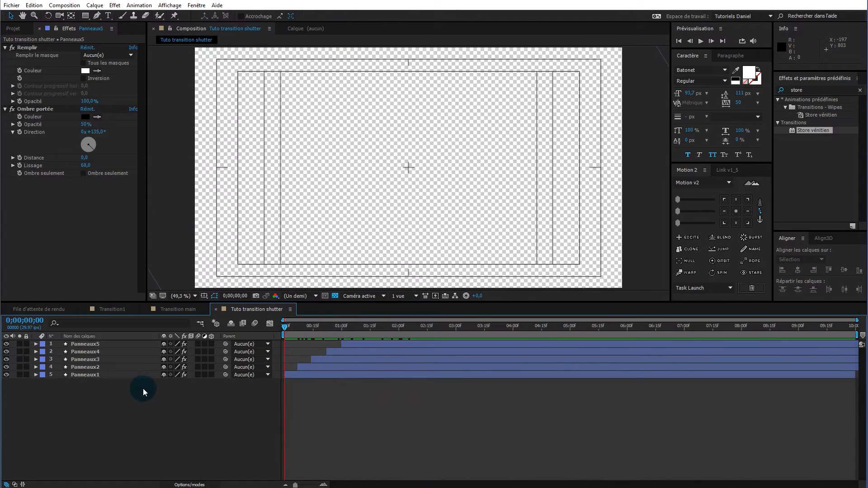
Create an adjustment layer (Calque d'effets) above the panels and name it "Angle et couleurs"
{"action": "right_click", "coordinate": [135, 401]}
{"action": "mouse_move", "coordinate": [177, 406]}
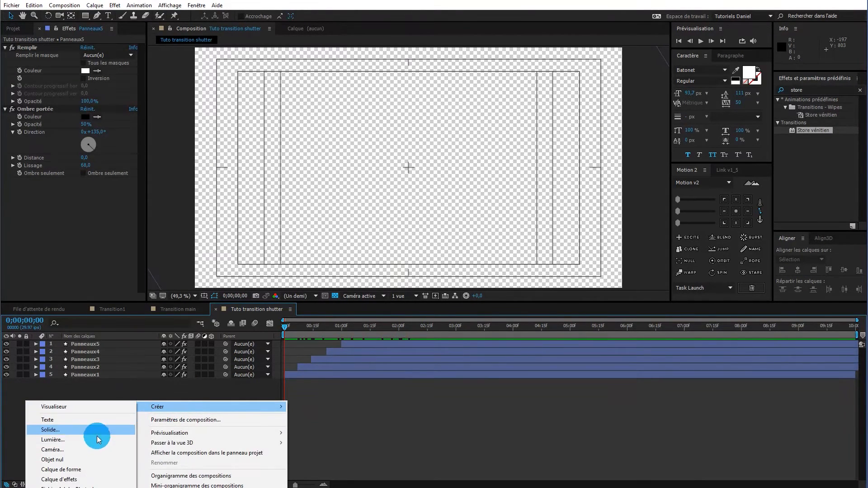
{"action": "left_click", "coordinate": [83, 482]}
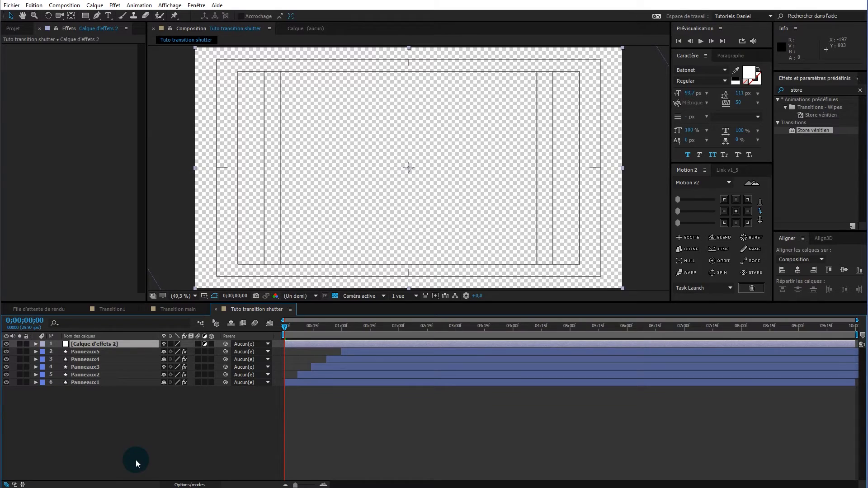
{"action": "key", "text": "Return"}
{"action": "type", "text": "Angle"}
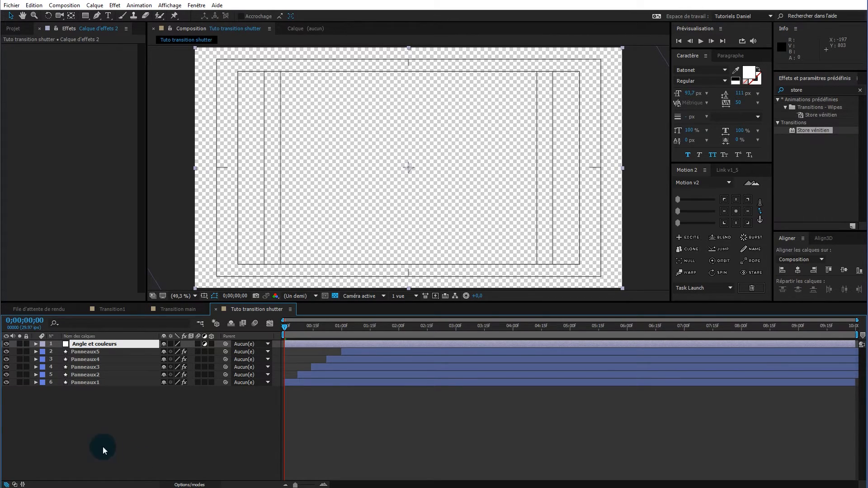
{"action": "type", "text": " et couleurs"}
{"action": "left_click", "coordinate": [127, 432]}
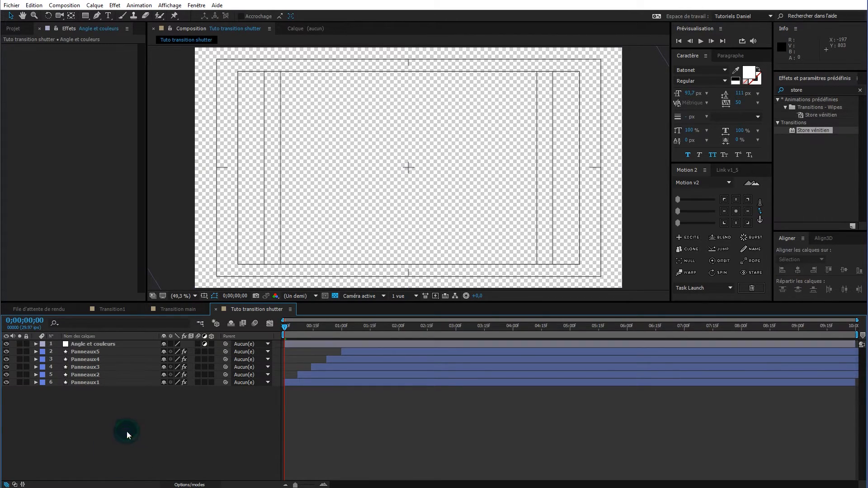
Add the Paramètre couleurs expression control from Options pour expressions to the Angle et couleurs layer
{"action": "left_click", "coordinate": [94, 346]}
{"action": "double_click", "coordinate": [107, 345]}
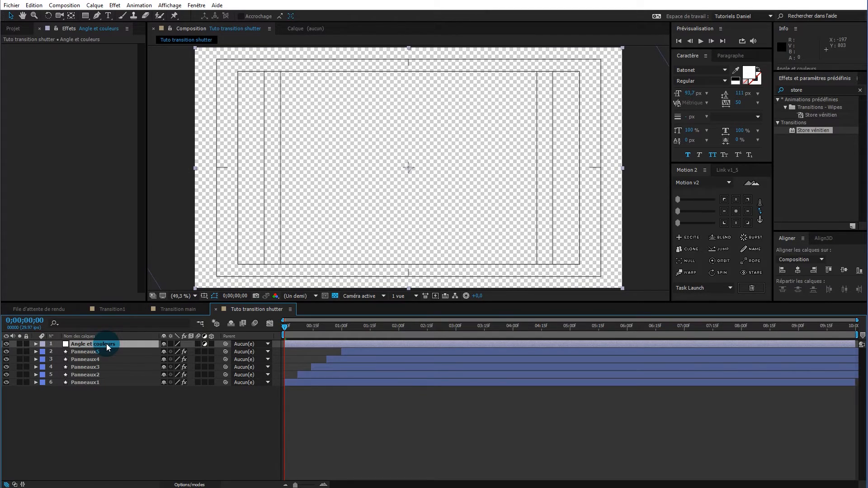
{"action": "left_click", "coordinate": [81, 196]}
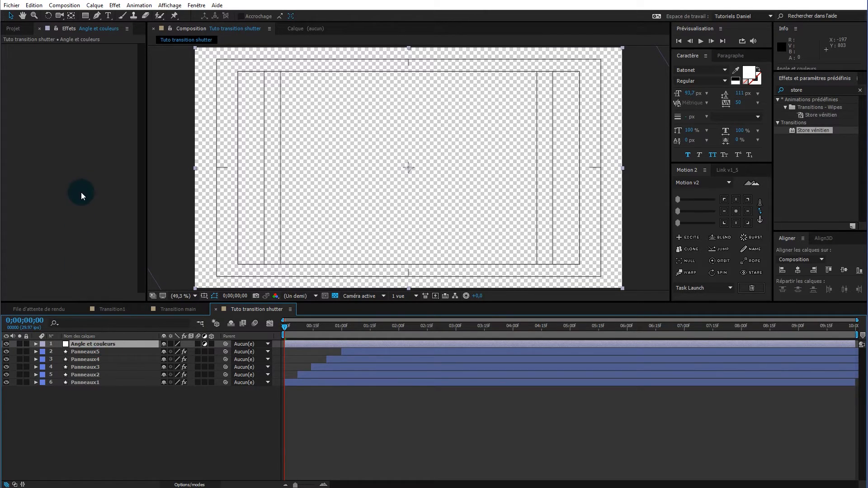
{"action": "left_click", "coordinate": [55, 28]}
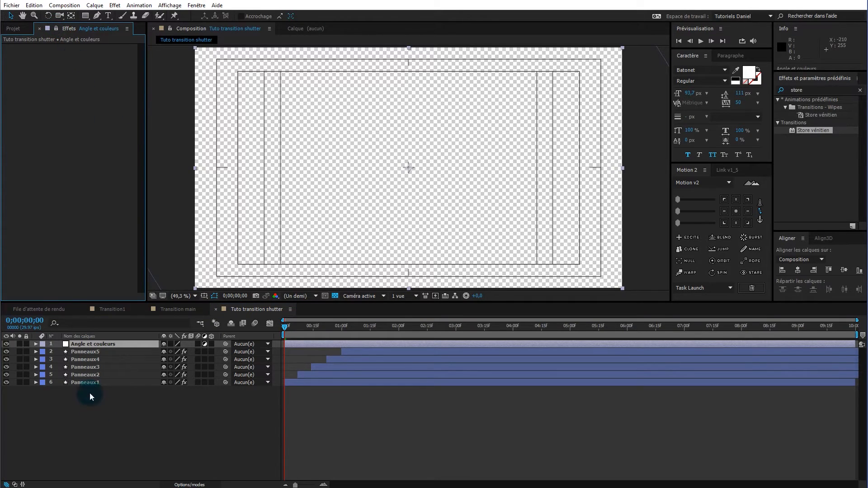
{"action": "left_click", "coordinate": [68, 88]}
{"action": "right_click", "coordinate": [68, 82]}
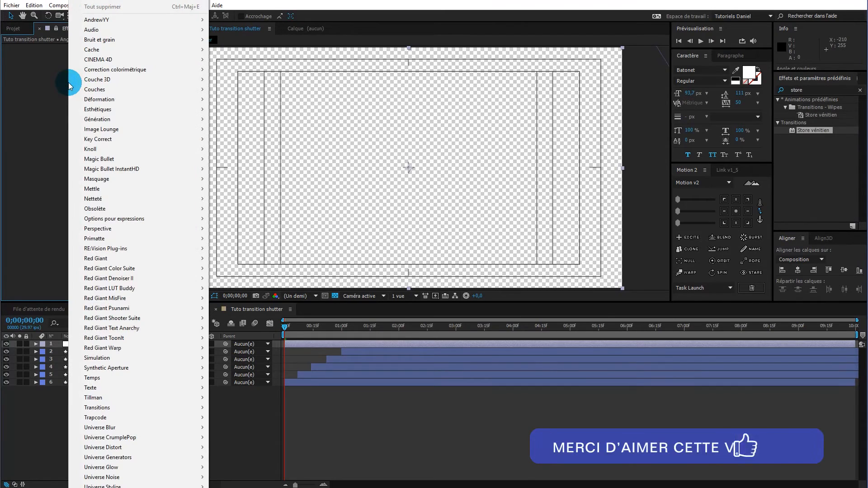
{"action": "mouse_move", "coordinate": [111, 221]}
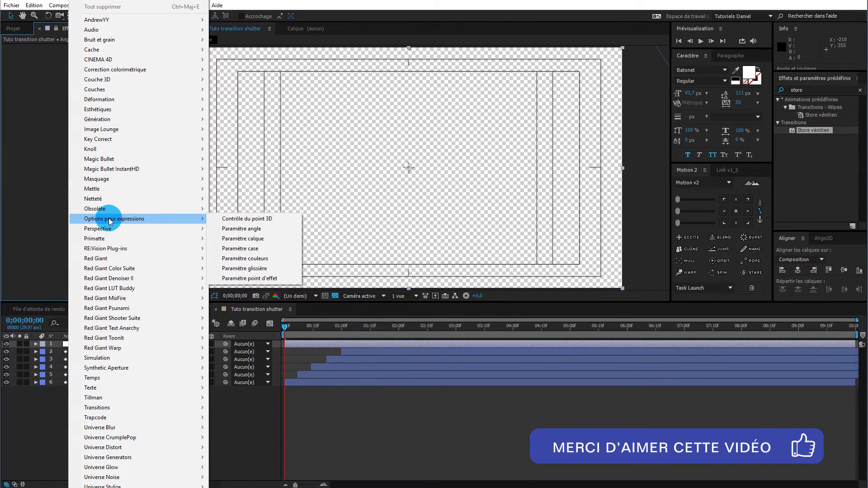
{"action": "left_click", "coordinate": [269, 258]}
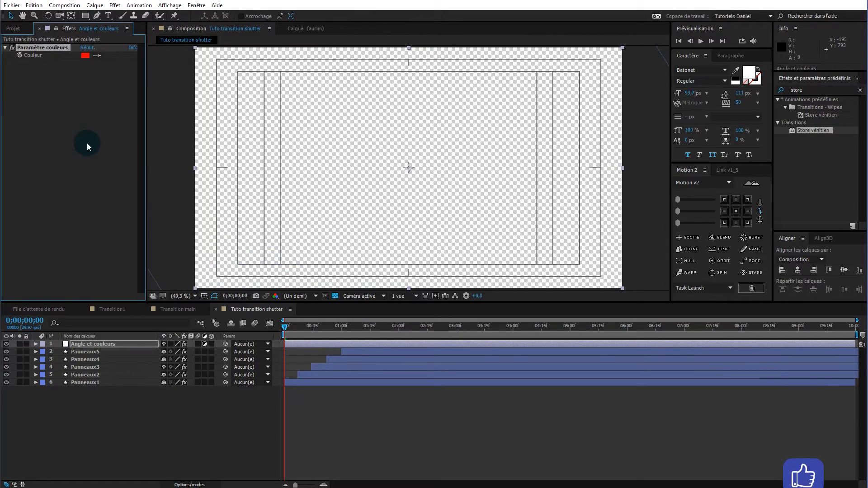
Rename the Paramètre couleurs control as Panneaux1
{"action": "key", "text": "Return"}
{"action": "type", "text": "Panne"}
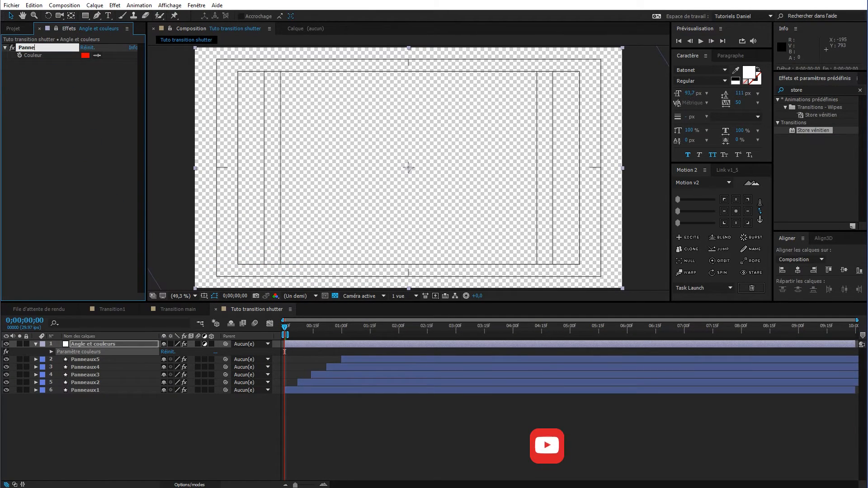
{"action": "type", "text": "aux1"}
{"action": "left_click", "coordinate": [61, 73]}
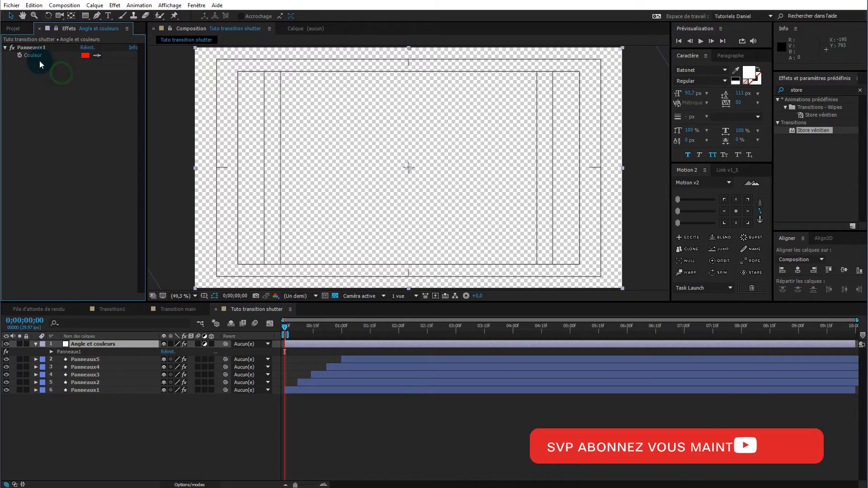
Duplicate the Panneaux1 colour control four times so each panel layer has its own control
{"action": "left_click", "coordinate": [49, 48]}
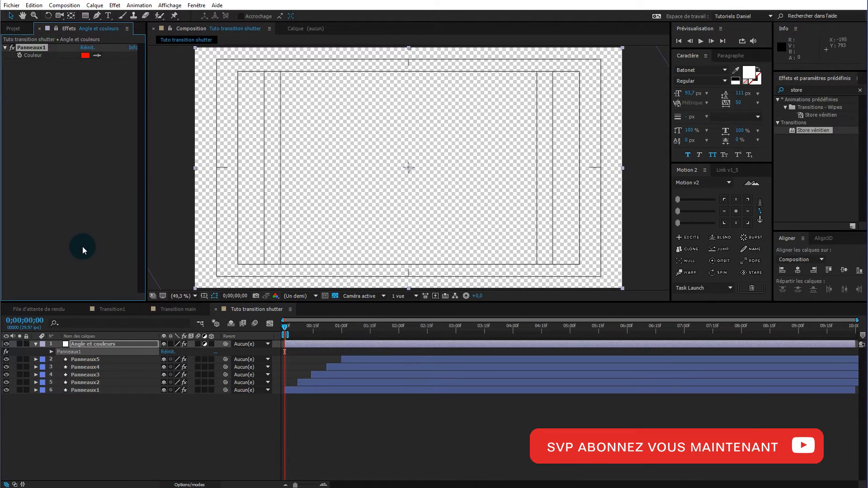
{"action": "key", "text": "ctrl+d"}
{"action": "key", "text": "ctrl+d"}
{"action": "key", "text": "ctrl+d"}
{"action": "key", "text": "ctrl+d"}
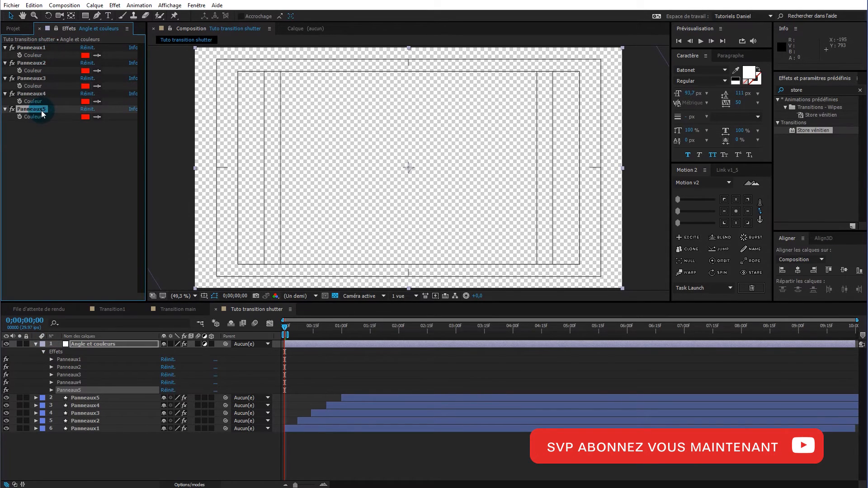
{"action": "left_click", "coordinate": [63, 175]}
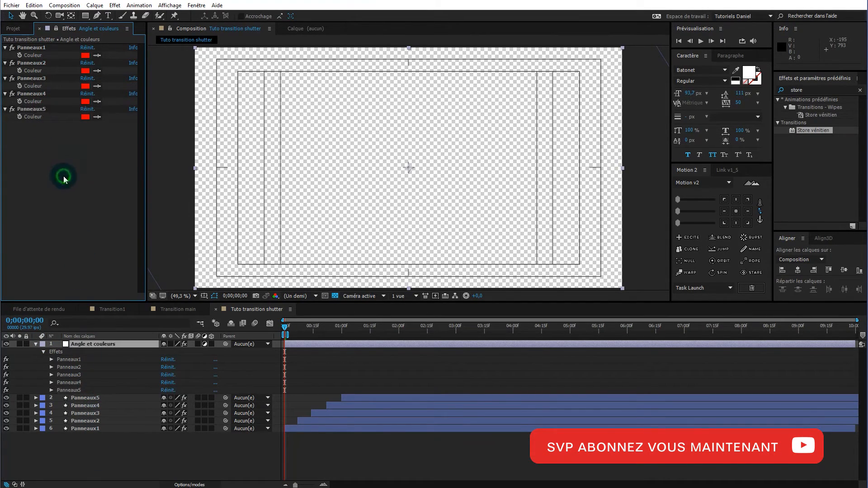
Link the Remplir colour of the Panneaux5 layer to the Panneaux5 colour control of Angle et couleurs with an expression
{"action": "left_click", "coordinate": [36, 345]}
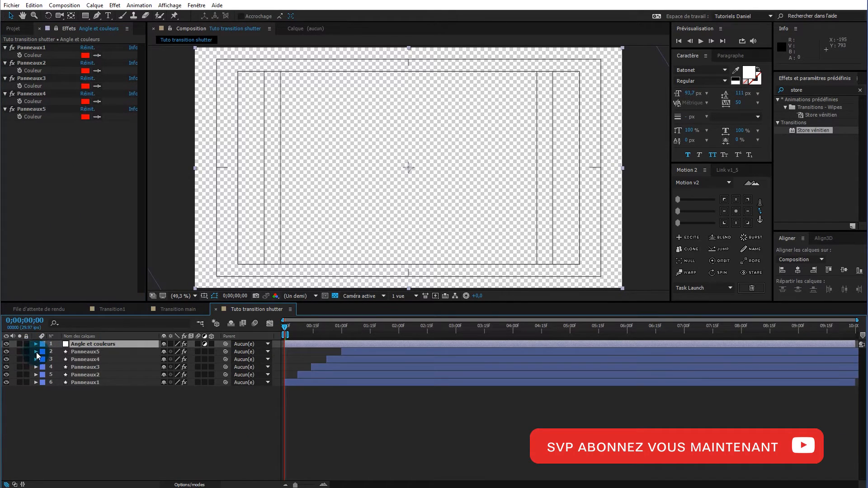
{"action": "left_click", "coordinate": [36, 352]}
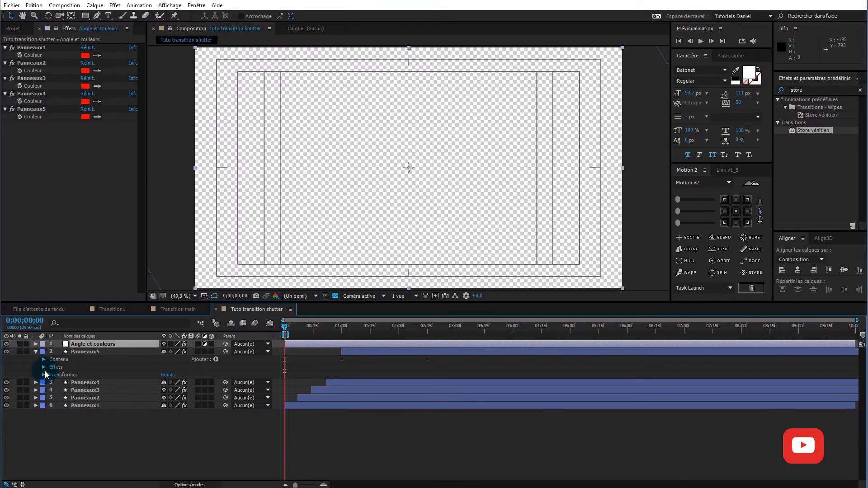
{"action": "left_click", "coordinate": [44, 367]}
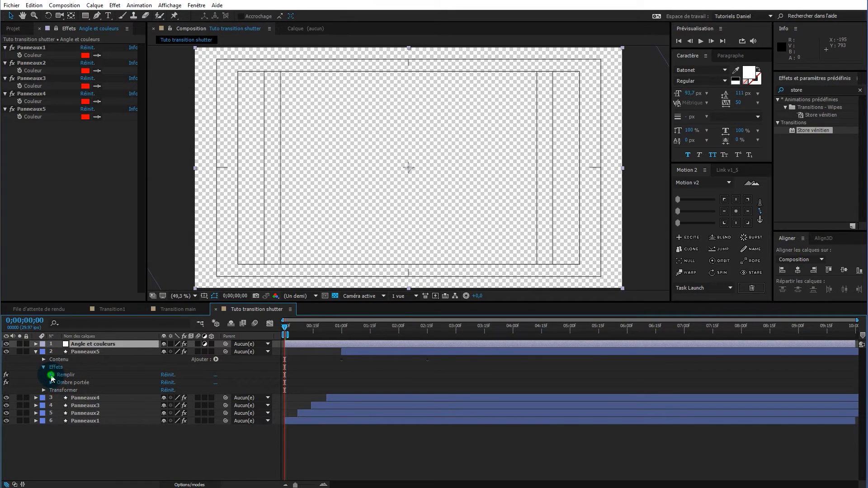
{"action": "left_click", "coordinate": [51, 375]}
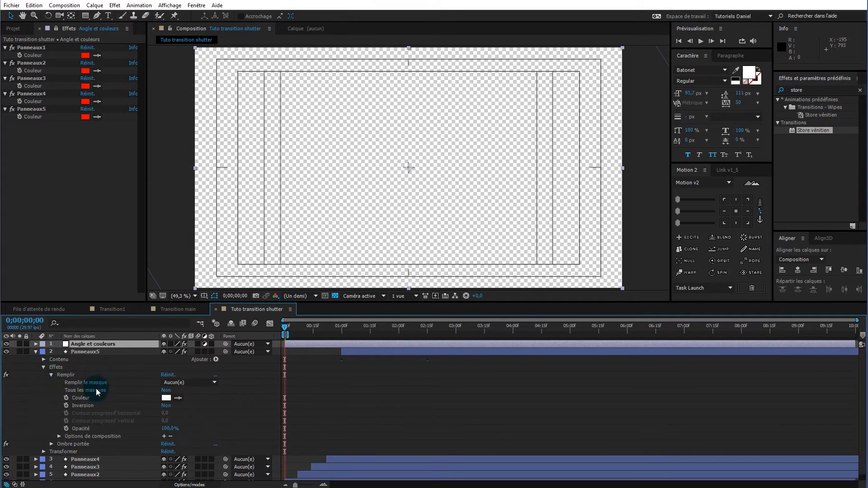
{"action": "left_click", "coordinate": [66, 398], "text": "alt"}
{"action": "left_click_drag", "start_coordinate": [187, 405], "coordinate": [38, 115]}
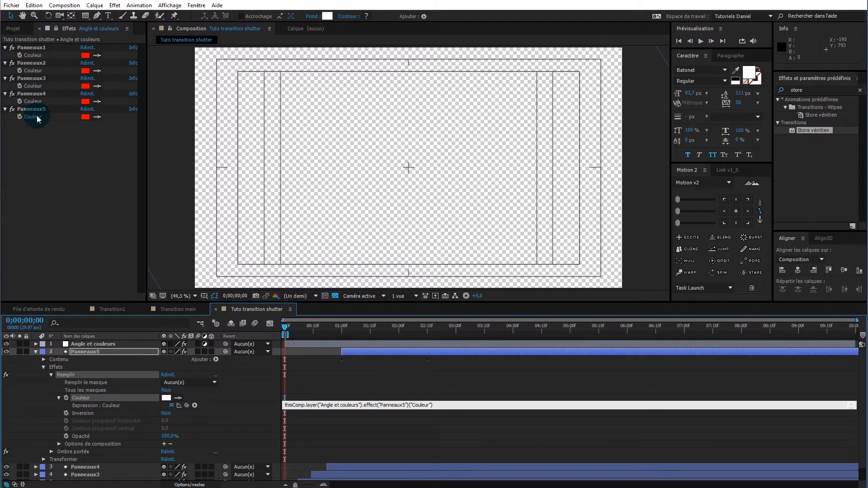
{"action": "left_click", "coordinate": [40, 123]}
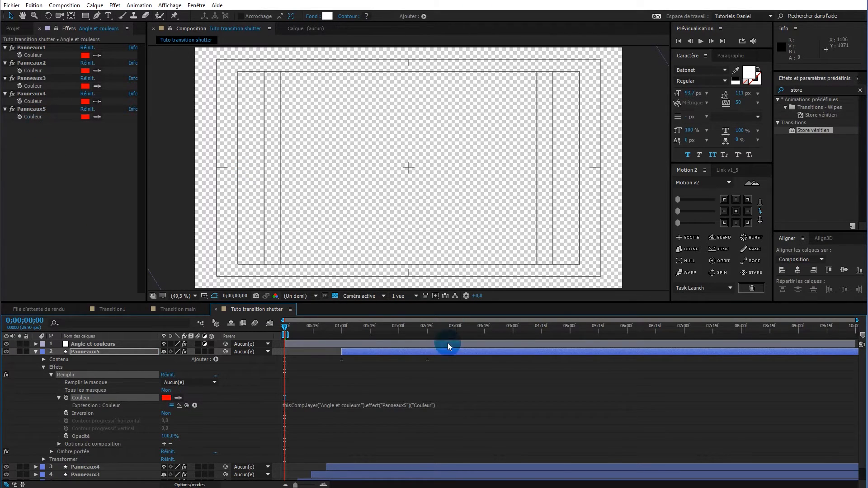
{"action": "left_click_drag", "start_coordinate": [296, 327], "coordinate": [373, 330]}
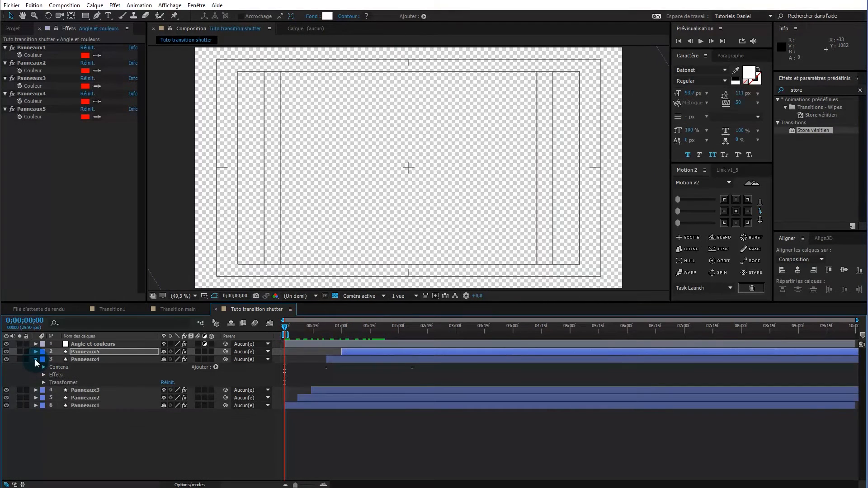
Reveal the effects of Panneaux4 to Panneaux1 and link Panneaux4's Remplir colour to the Panneaux4 control with an expression
{"action": "left_click", "coordinate": [36, 359]}
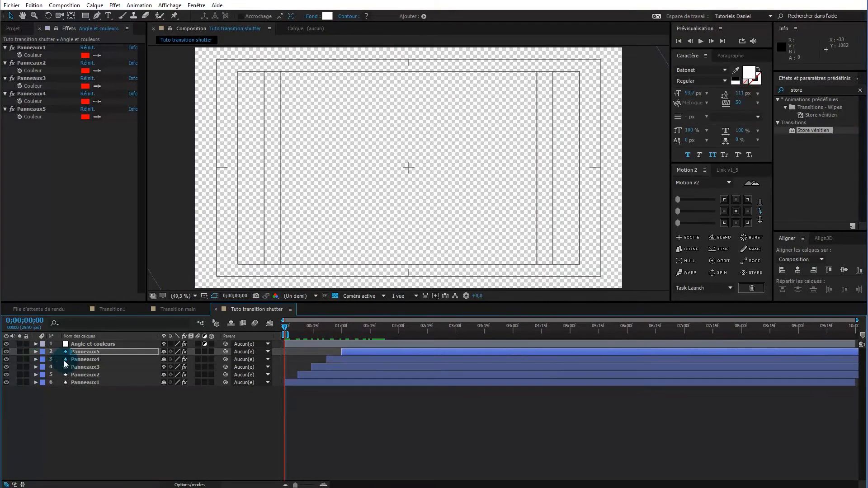
{"action": "left_click", "coordinate": [83, 360]}
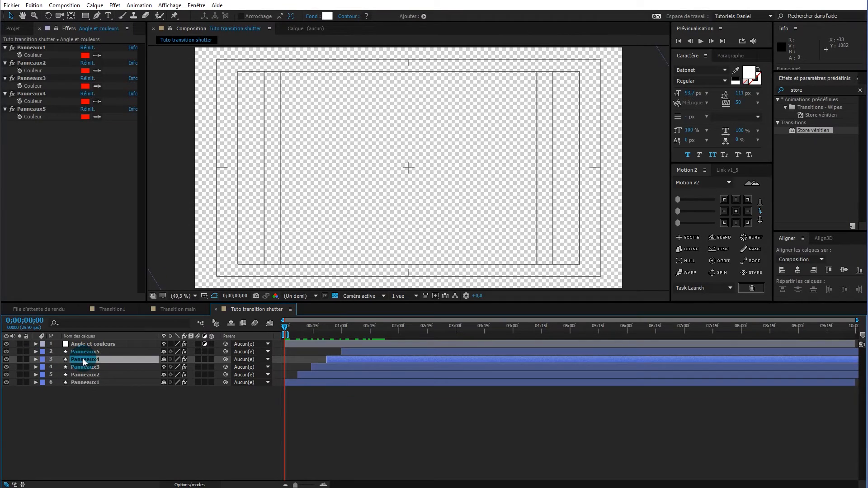
{"action": "left_click", "coordinate": [92, 382], "text": "shift"}
{"action": "key", "text": "e"}
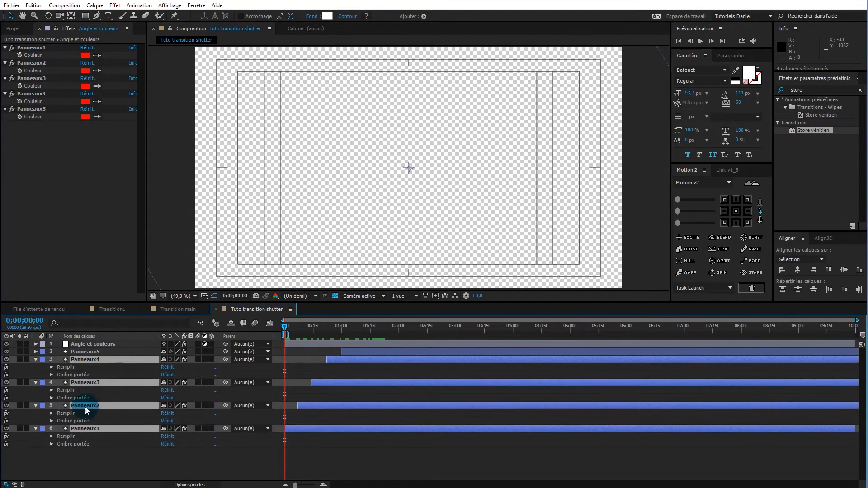
{"action": "left_click", "coordinate": [51, 368]}
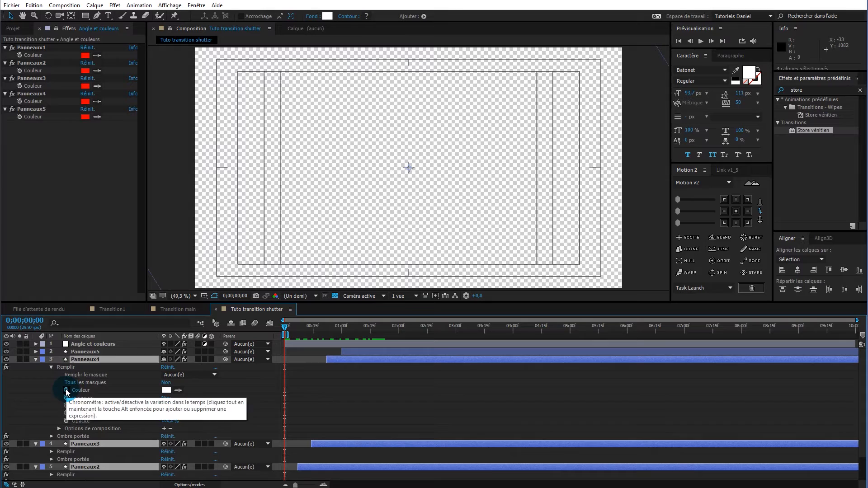
{"action": "left_click", "coordinate": [67, 391], "text": "alt"}
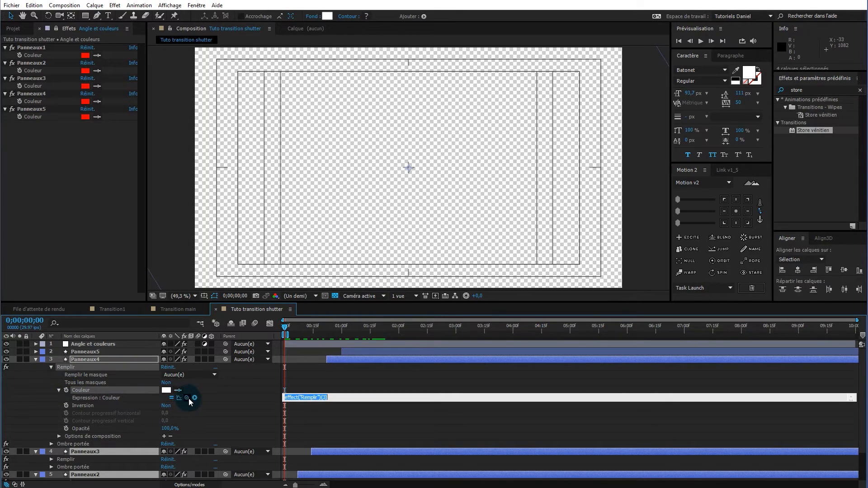
{"action": "left_click_drag", "start_coordinate": [186, 398], "coordinate": [38, 101]}
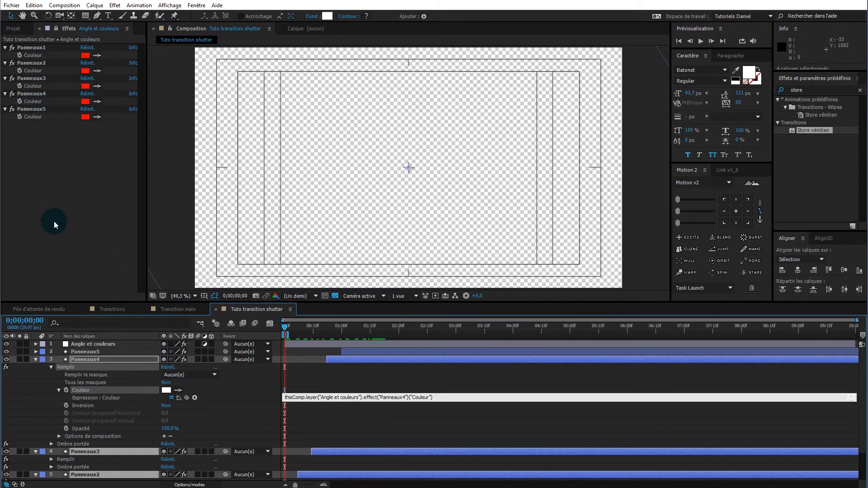
{"action": "left_click", "coordinate": [217, 405]}
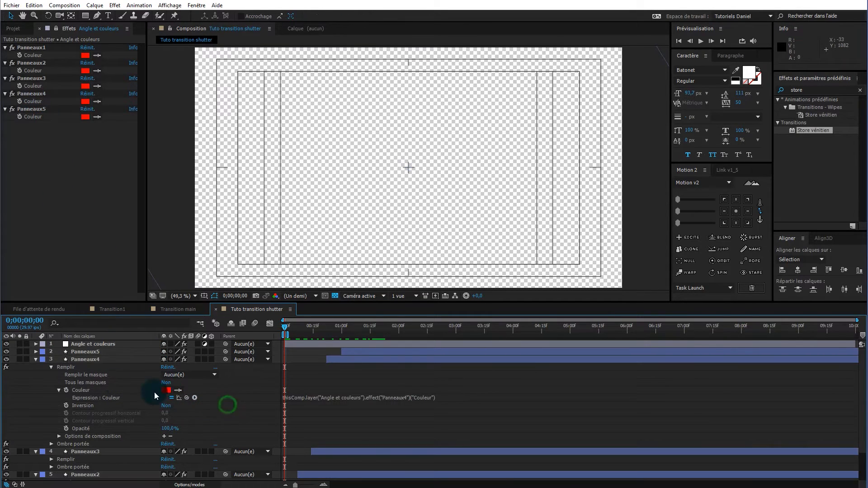
Link the Remplir colour of the Panneaux3 layer to the Panneaux3 colour control with an expression
{"action": "left_click", "coordinate": [35, 360]}
{"action": "left_click", "coordinate": [51, 375]}
{"action": "left_click", "coordinate": [67, 397], "text": "alt"}
{"action": "left_click_drag", "start_coordinate": [187, 405], "coordinate": [38, 86]}
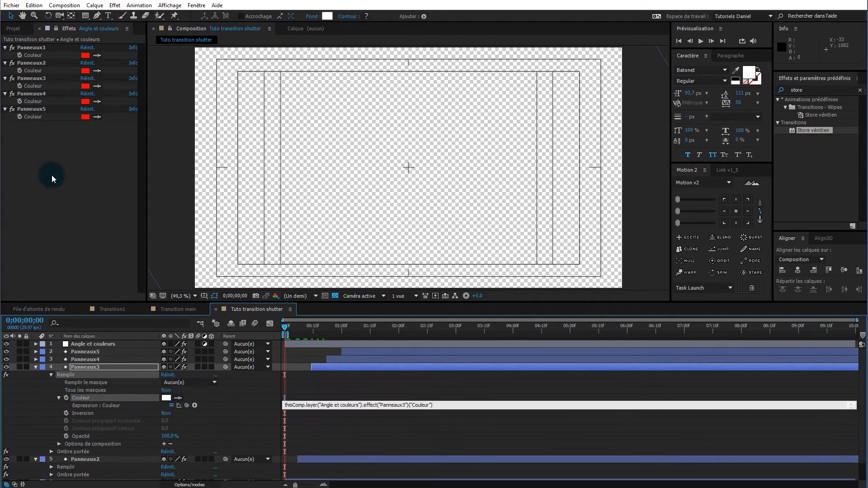
Link the Remplir colour of the Panneaux2 layer to the Panneaux2 colour control with an expression
{"action": "left_click", "coordinate": [36, 367]}
{"action": "left_click", "coordinate": [51, 382]}
{"action": "left_click", "coordinate": [66, 405], "text": "alt"}
{"action": "left_click_drag", "start_coordinate": [186, 413], "coordinate": [38, 55]}
Link the Remplir colour of the Panneaux1 layer to the Panneaux1 colour control and move the current time to 0;00;01;08
{"action": "left_click", "coordinate": [35, 374]}
{"action": "left_click", "coordinate": [52, 390]}
{"action": "left_click", "coordinate": [67, 413], "text": "alt"}
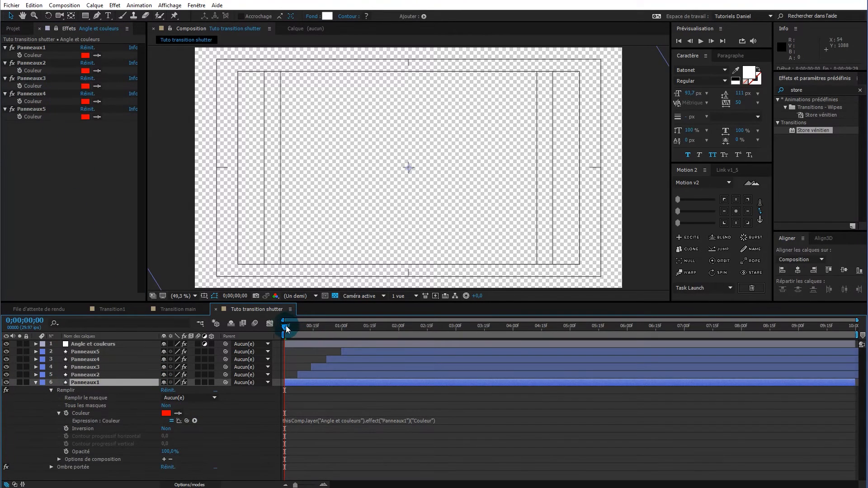
{"action": "left_click_drag", "start_coordinate": [289, 325], "coordinate": [357, 328]}
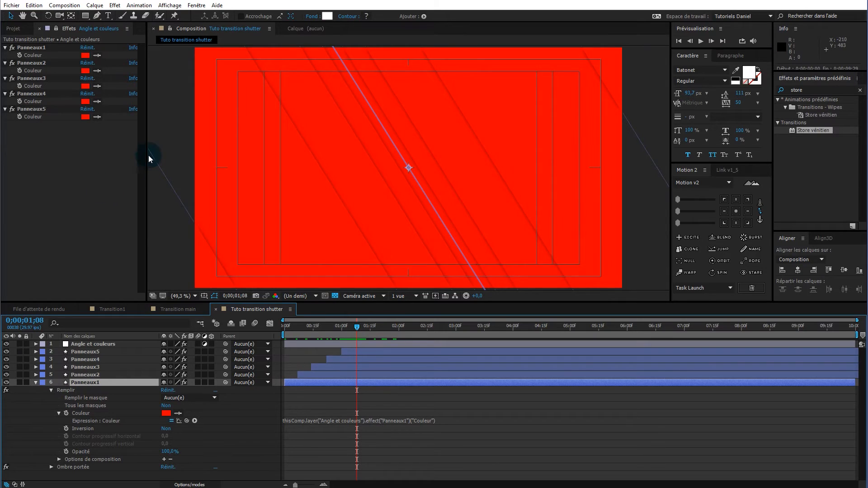
{"action": "left_click", "coordinate": [86, 118]}
{"action": "left_click_drag", "start_coordinate": [161, 244], "coordinate": [213, 229]}
{"action": "left_click", "coordinate": [294, 231]}
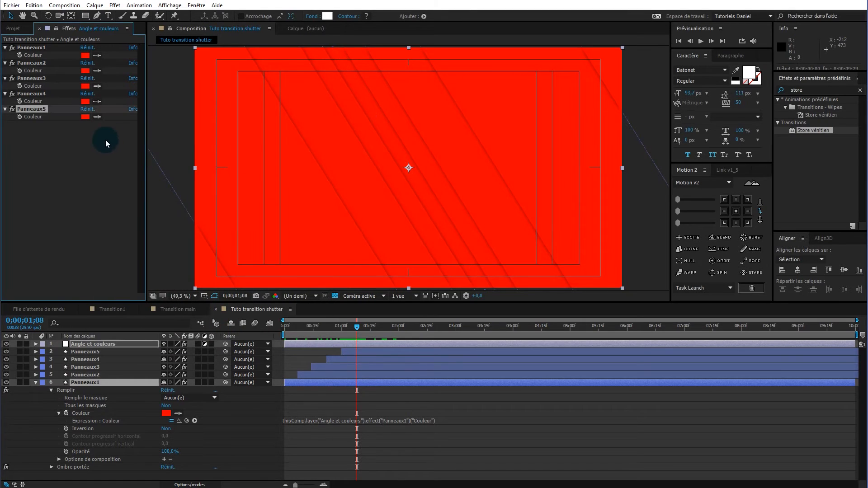
Display the Bibliothèques panel beside the effect controls with the colour themes of Ma bibliothèque
{"action": "left_click", "coordinate": [201, 5]}
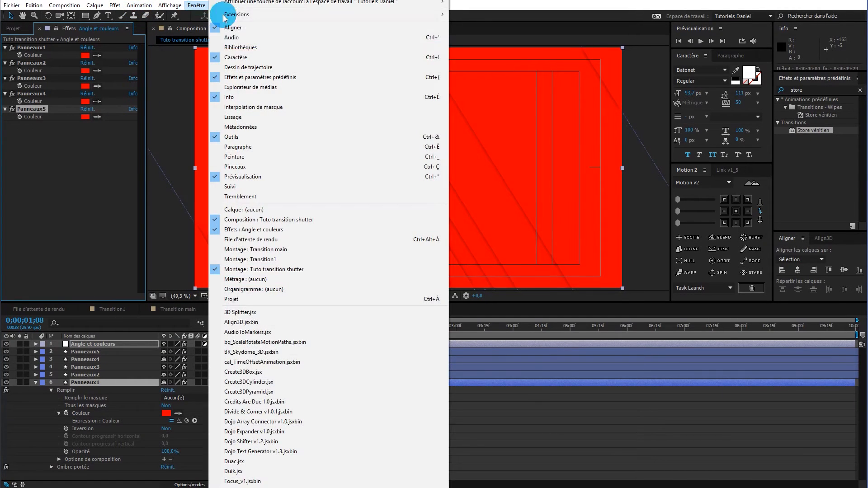
{"action": "left_click", "coordinate": [243, 48]}
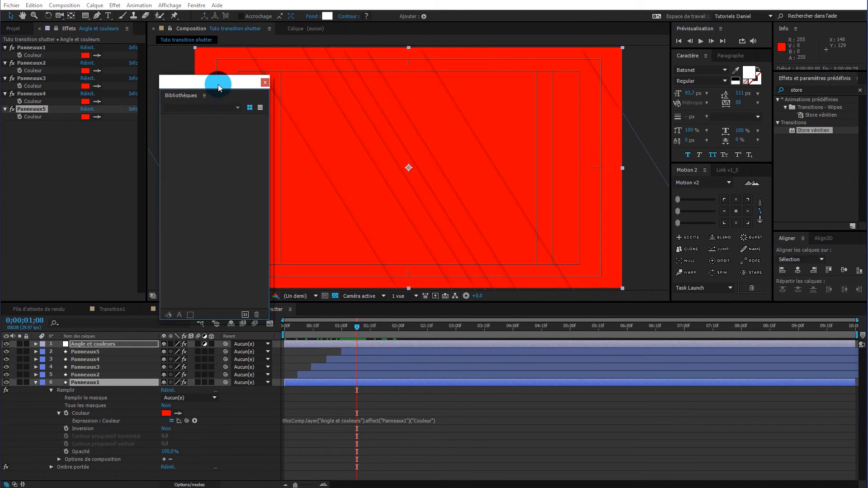
{"action": "left_click_drag", "start_coordinate": [217, 84], "coordinate": [253, 66]}
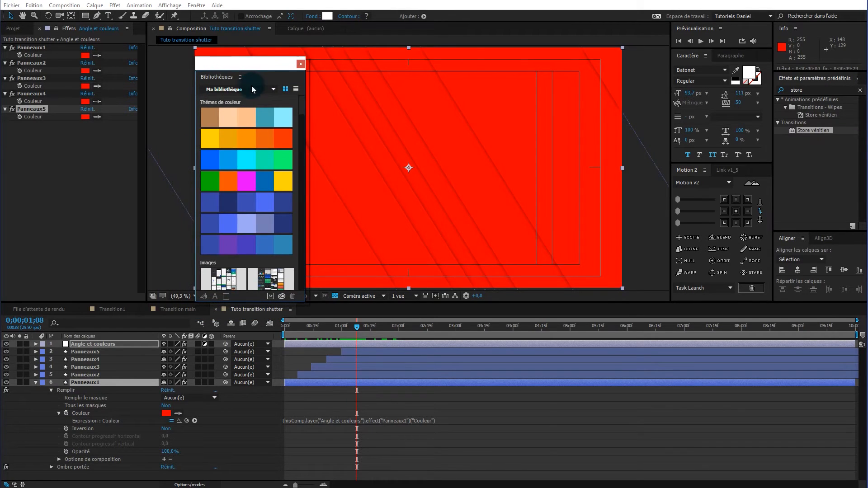
{"action": "left_click", "coordinate": [220, 162]}
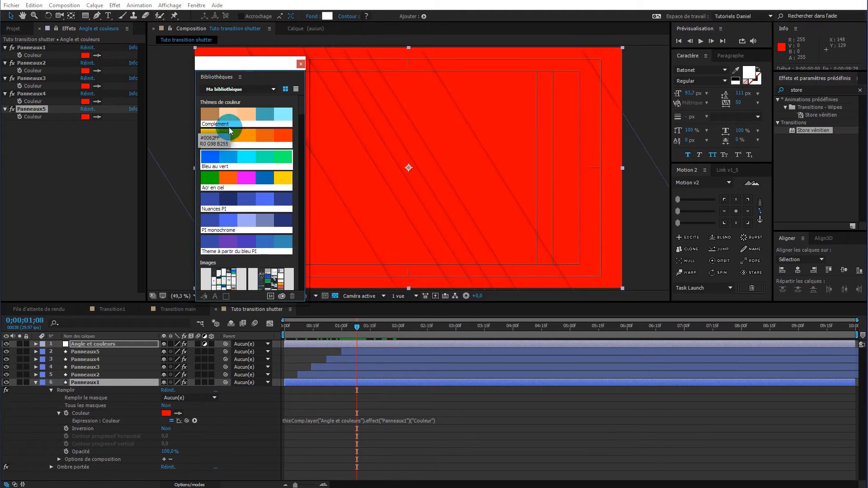
{"action": "left_click", "coordinate": [240, 120]}
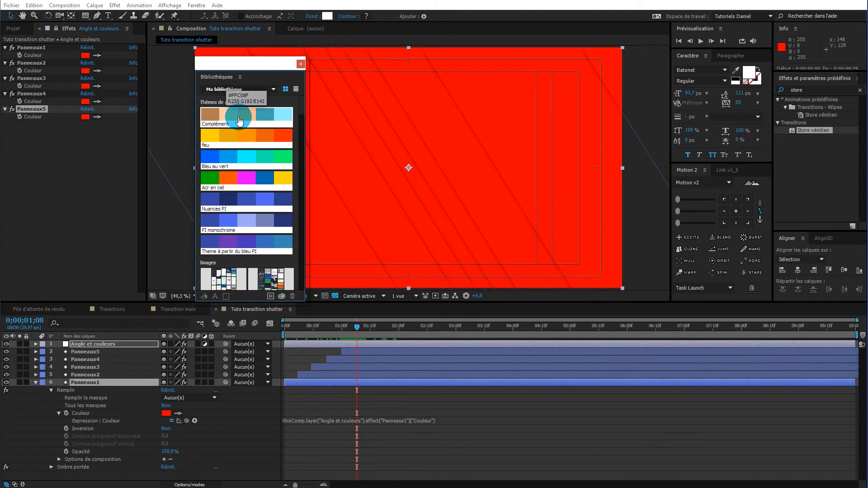
Sample the first two blues of the Bleu au vert theme for the Panneaux5 and Panneaux4 colour controls respectively
{"action": "left_click", "coordinate": [97, 117]}
{"action": "left_click", "coordinate": [97, 117]}
{"action": "left_click", "coordinate": [210, 161]}
{"action": "left_click", "coordinate": [97, 101]}
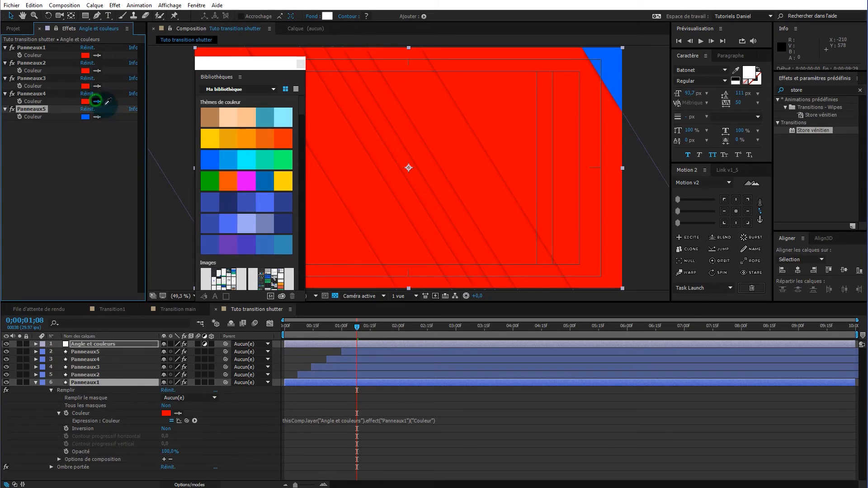
{"action": "left_click", "coordinate": [224, 161]}
Sample the cyan, teal and green of the Bleu au vert theme for the Panneaux3, Panneaux2 and Panneaux1 controls respectively
{"action": "left_click", "coordinate": [97, 86]}
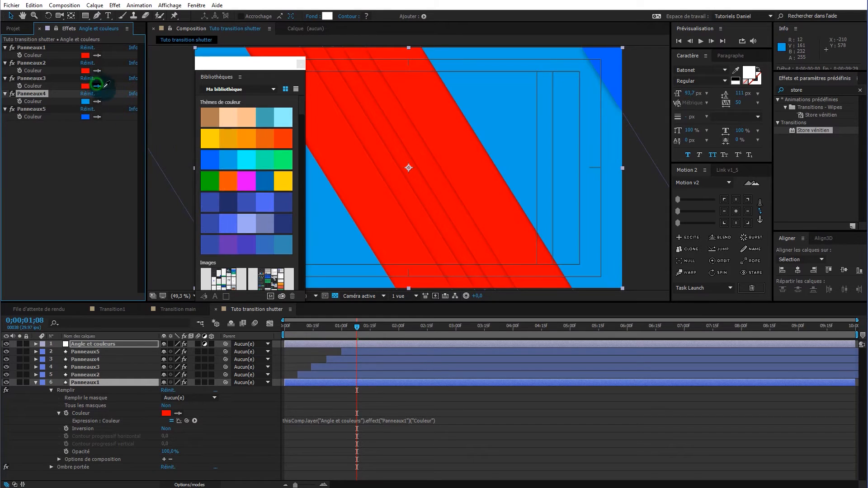
{"action": "left_click", "coordinate": [252, 165]}
{"action": "left_click", "coordinate": [97, 70]}
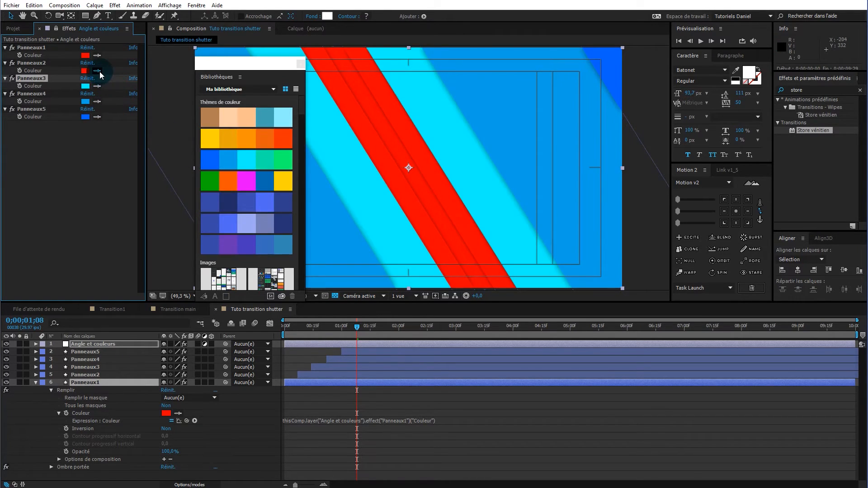
{"action": "left_click", "coordinate": [264, 169]}
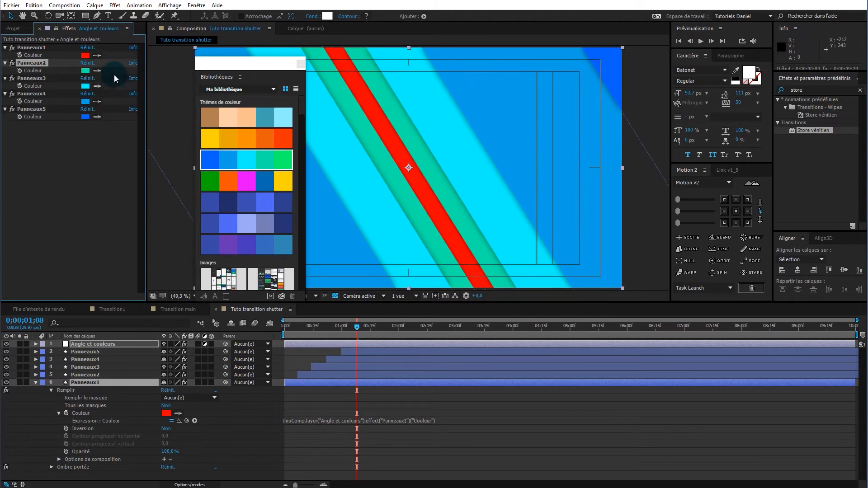
{"action": "left_click", "coordinate": [97, 55]}
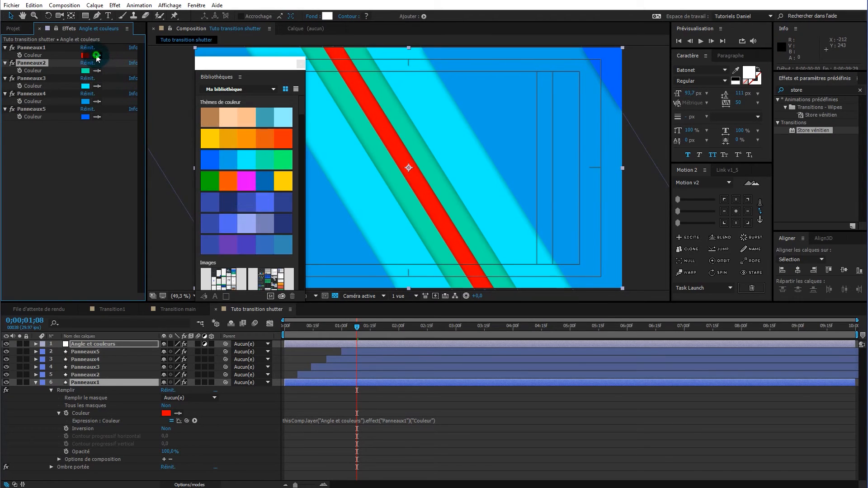
{"action": "left_click", "coordinate": [283, 160]}
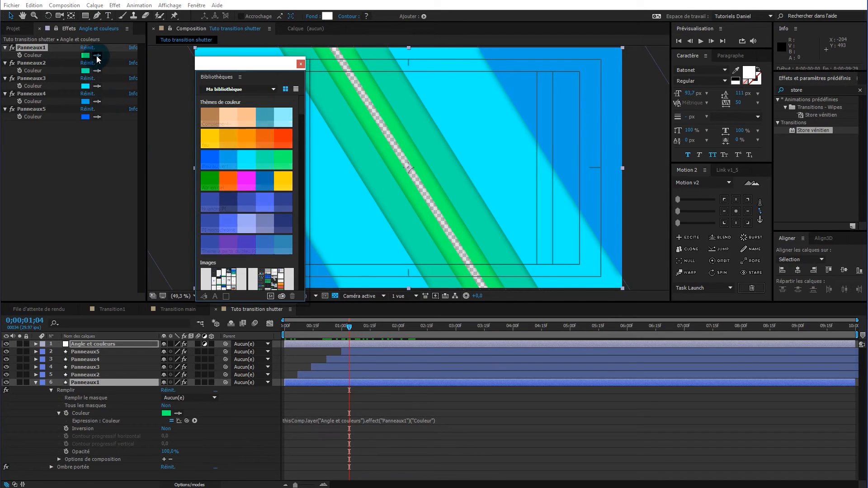
Recolour the Panneaux1 control green and the Panneaux2 control orange by sampling the Acr en ciel theme
{"action": "left_click", "coordinate": [98, 56]}
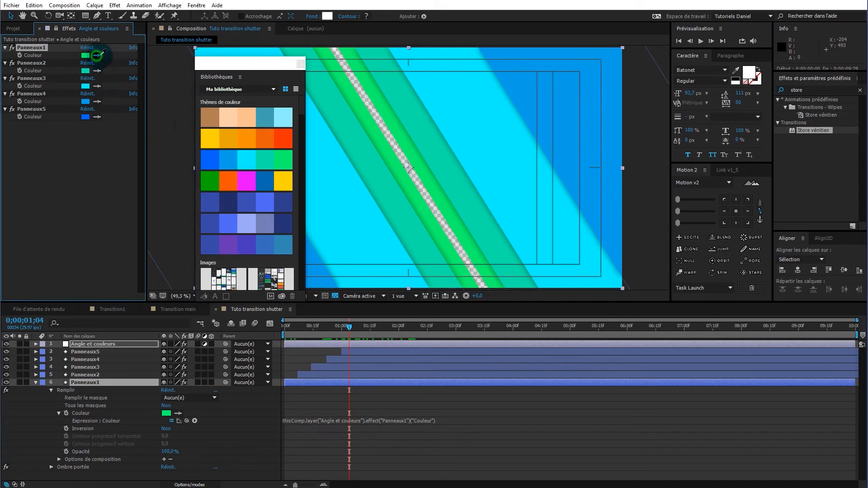
{"action": "left_click", "coordinate": [202, 182]}
{"action": "left_click", "coordinate": [98, 70]}
{"action": "left_click", "coordinate": [218, 179]}
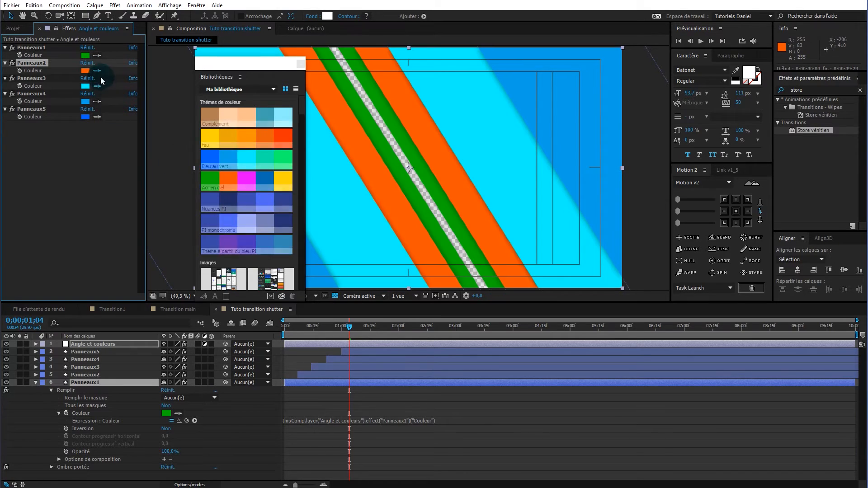
Recolour the Panneaux3, Panneaux4 and Panneaux5 controls magenta, blue and yellow by sampling the Acr en ciel theme, and close the libraries panel
{"action": "left_click", "coordinate": [97, 86]}
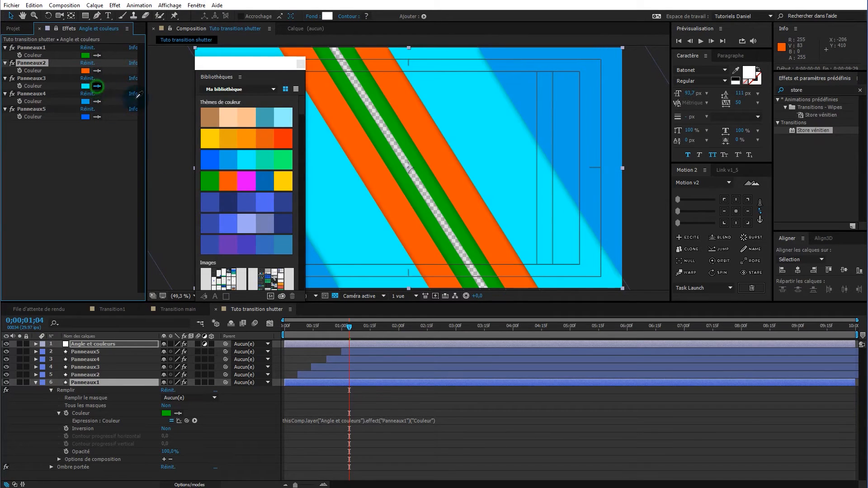
{"action": "left_click", "coordinate": [245, 182]}
{"action": "left_click", "coordinate": [97, 101]}
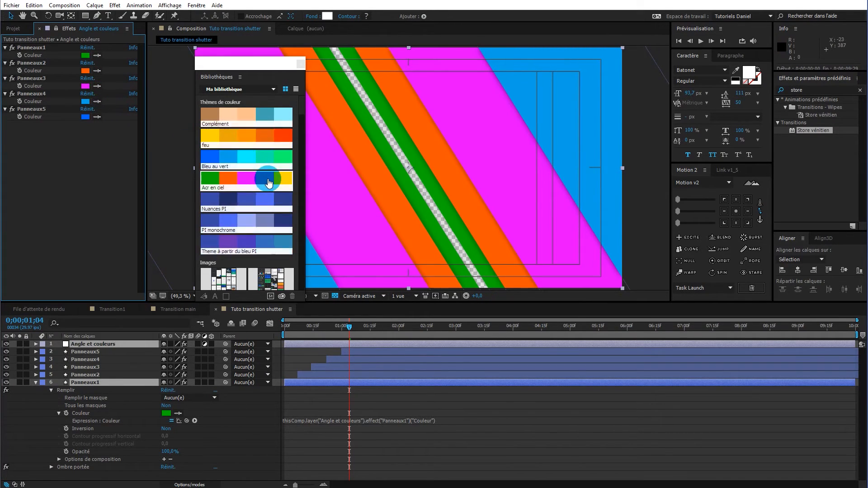
{"action": "left_click", "coordinate": [97, 101]}
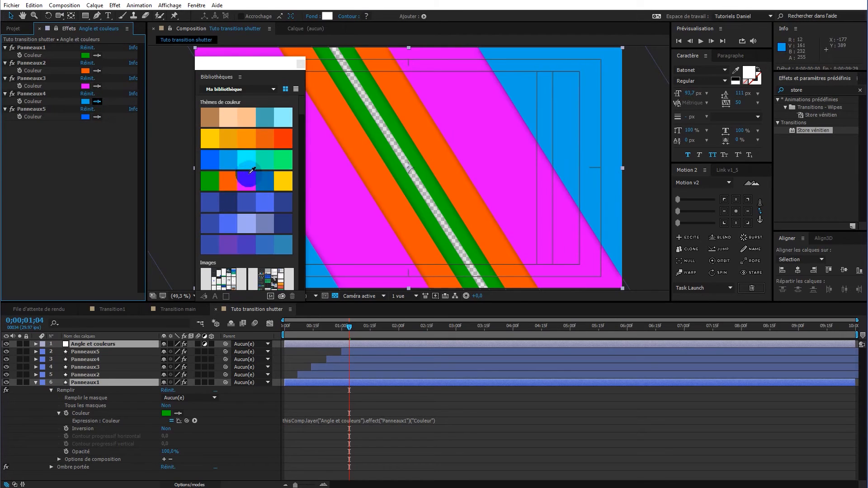
{"action": "left_click", "coordinate": [265, 183]}
{"action": "left_click", "coordinate": [97, 117]}
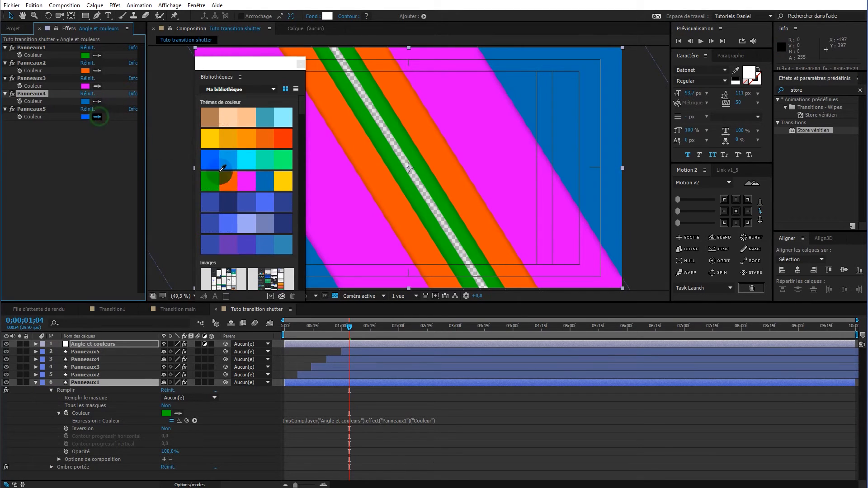
{"action": "left_click", "coordinate": [290, 189]}
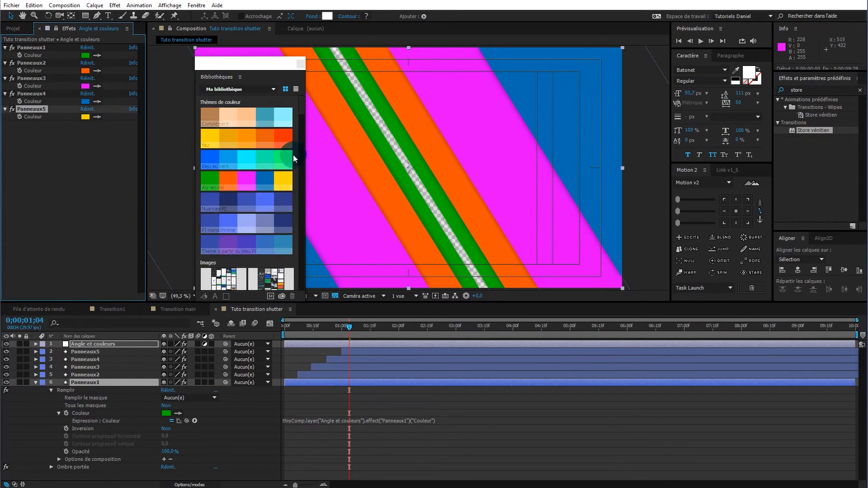
{"action": "left_click", "coordinate": [119, 155]}
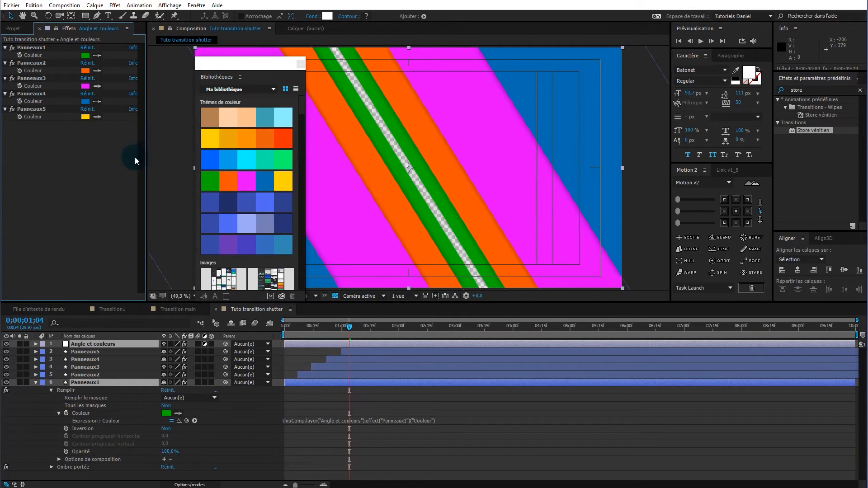
{"action": "left_click", "coordinate": [300, 65]}
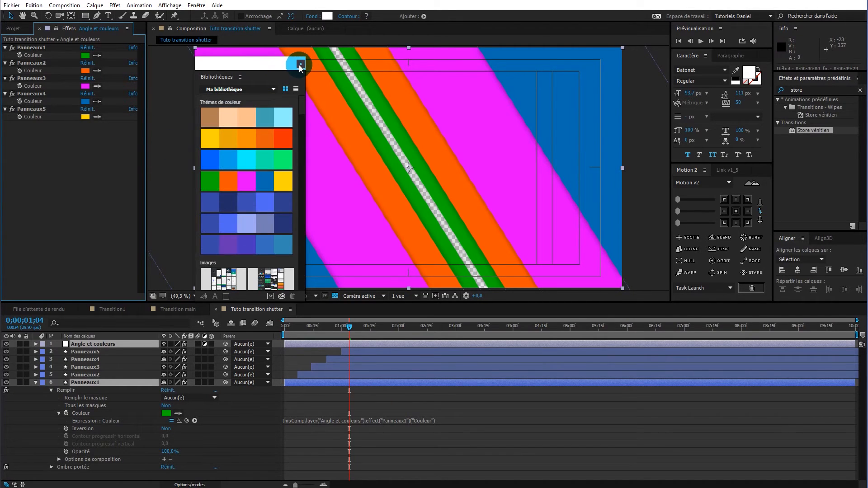
Move to 0;00;00;23 and add a Paramètre angle expression control to the Angle et couleurs layer
{"action": "left_click_drag", "start_coordinate": [351, 329], "coordinate": [328, 335]}
{"action": "left_click", "coordinate": [77, 294]}
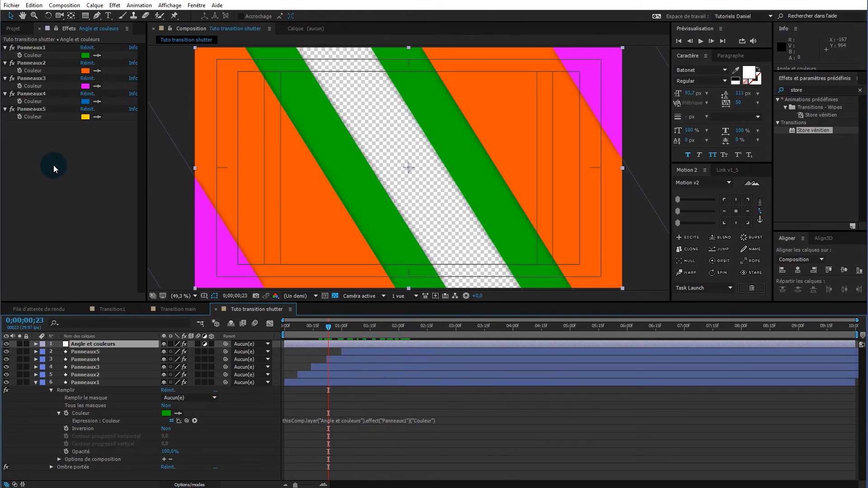
{"action": "right_click", "coordinate": [71, 156]}
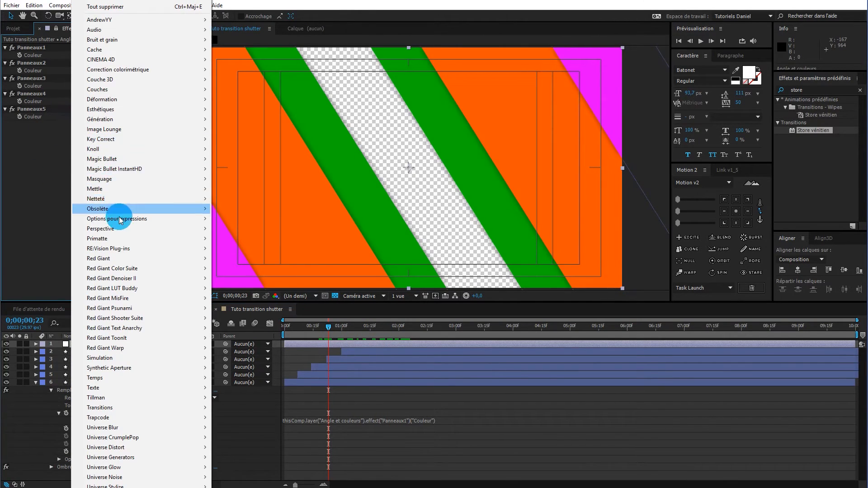
{"action": "mouse_move", "coordinate": [120, 219]}
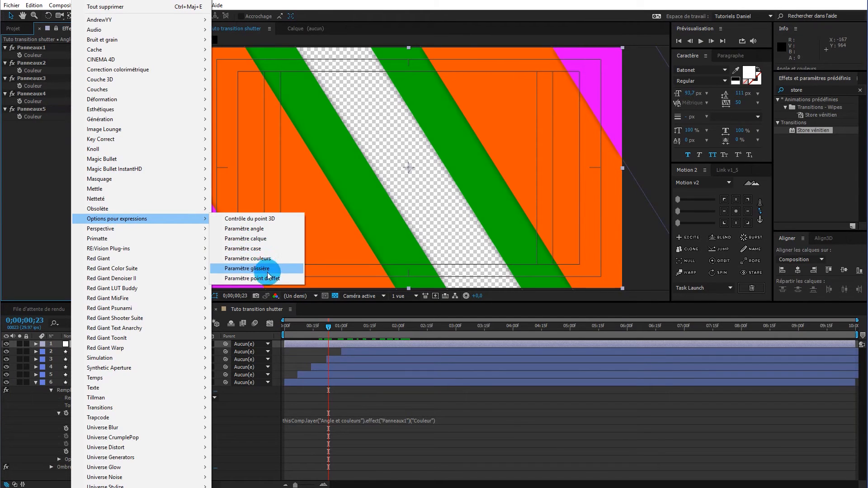
{"action": "left_click", "coordinate": [268, 229]}
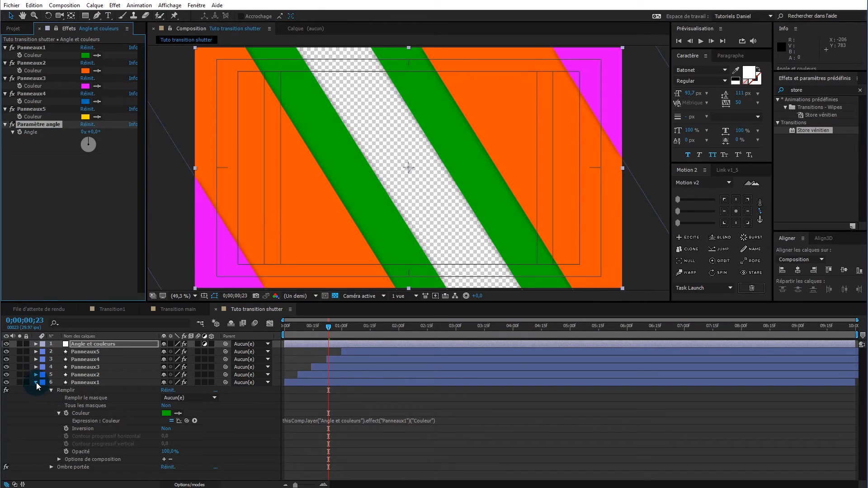
Link the Oblique property of Rectangle 2 in the Panneaux1 layer to the Angle of Paramètre angle with an expression
{"action": "left_click", "coordinate": [47, 392]}
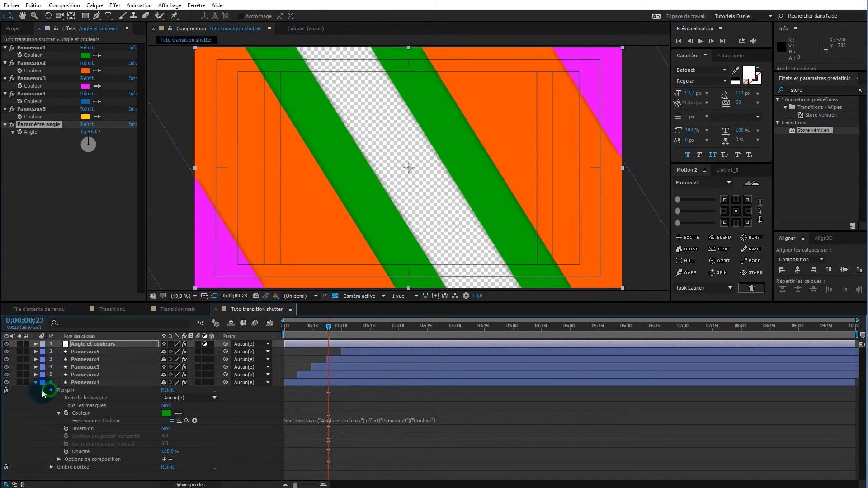
{"action": "left_click", "coordinate": [37, 382]}
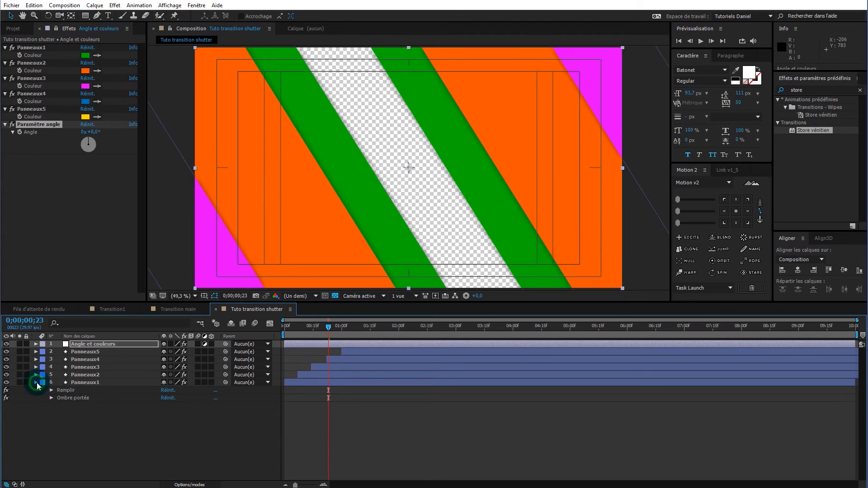
{"action": "left_click", "coordinate": [37, 382]}
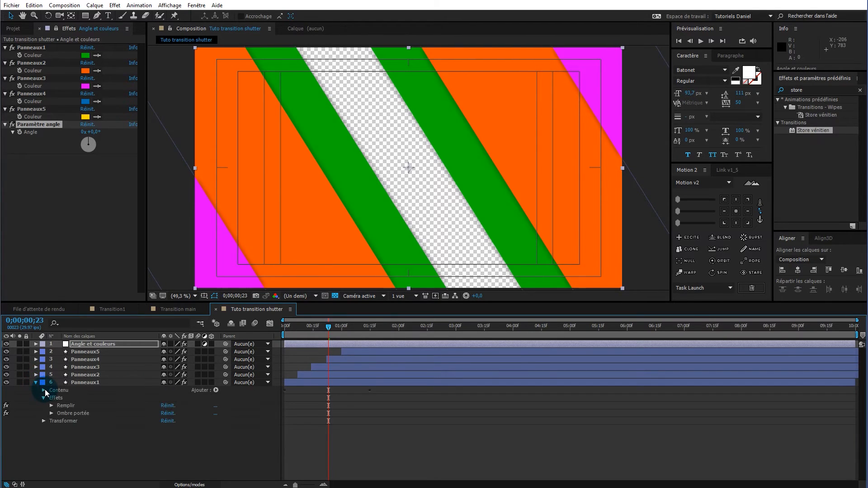
{"action": "left_click", "coordinate": [44, 390]}
{"action": "left_click", "coordinate": [51, 398]}
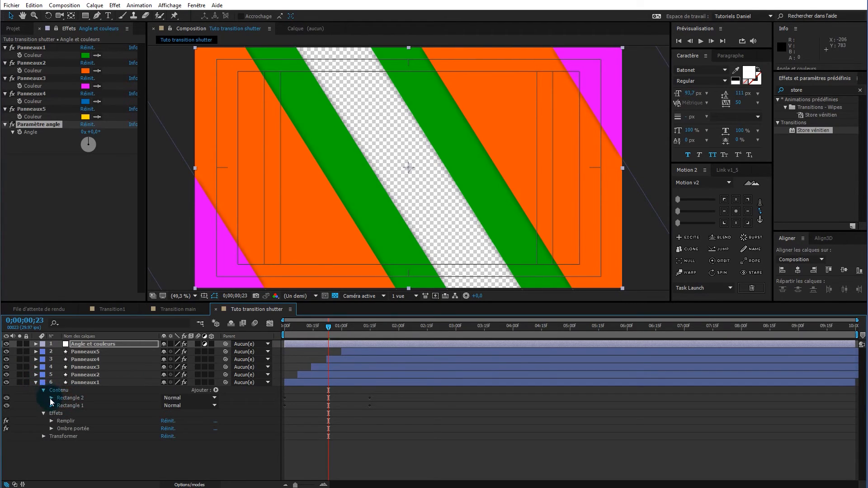
{"action": "left_click", "coordinate": [51, 399]}
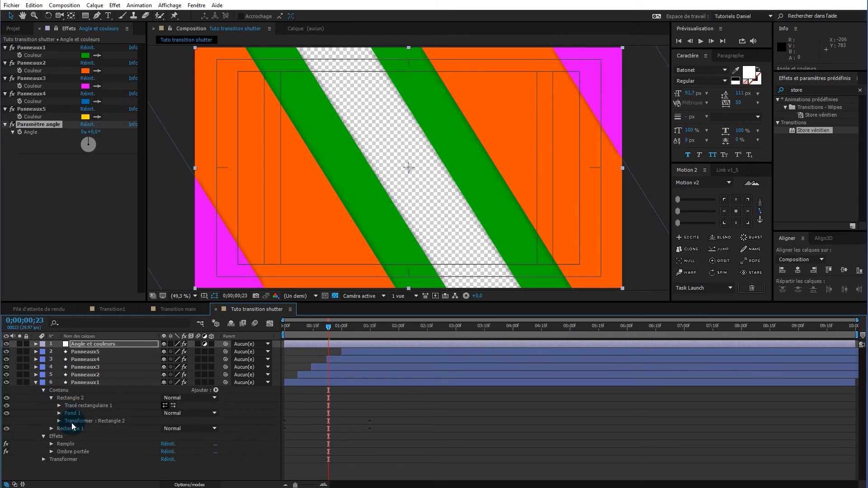
{"action": "left_click", "coordinate": [59, 421]}
{"action": "scroll", "coordinate": [62, 409], "scroll_direction": "down", "scroll_amount": 2}
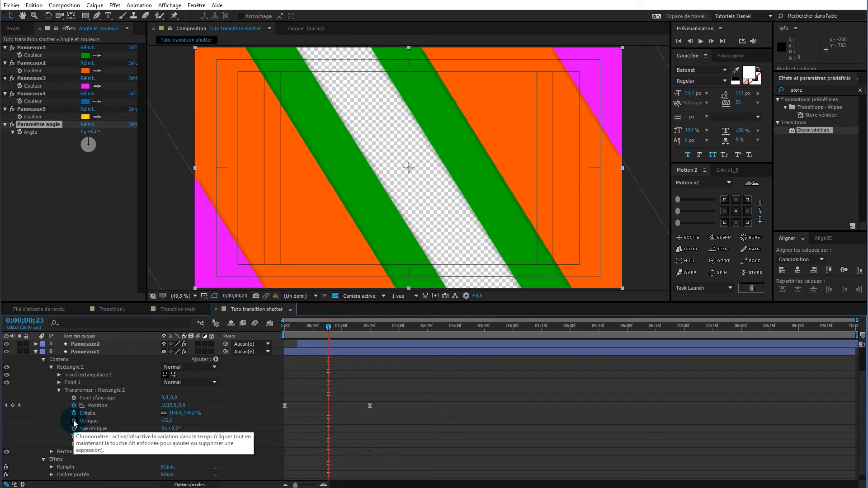
{"action": "left_click", "coordinate": [74, 421], "text": "alt"}
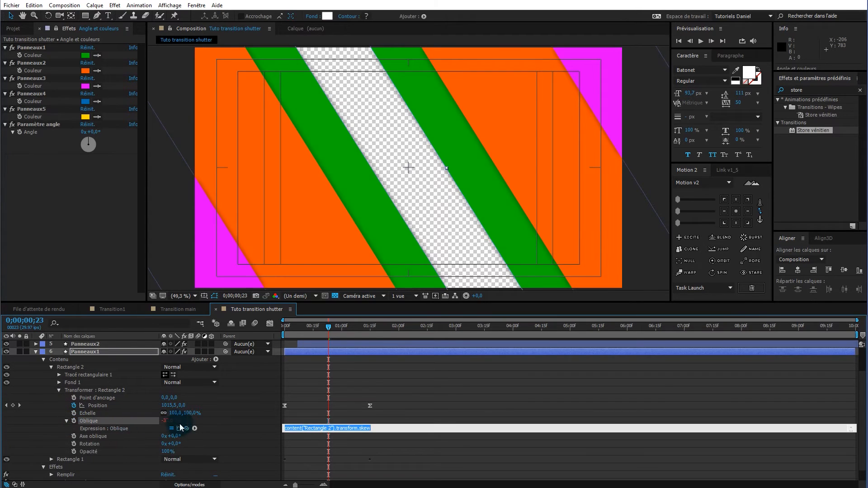
{"action": "left_click_drag", "start_coordinate": [187, 429], "coordinate": [36, 133]}
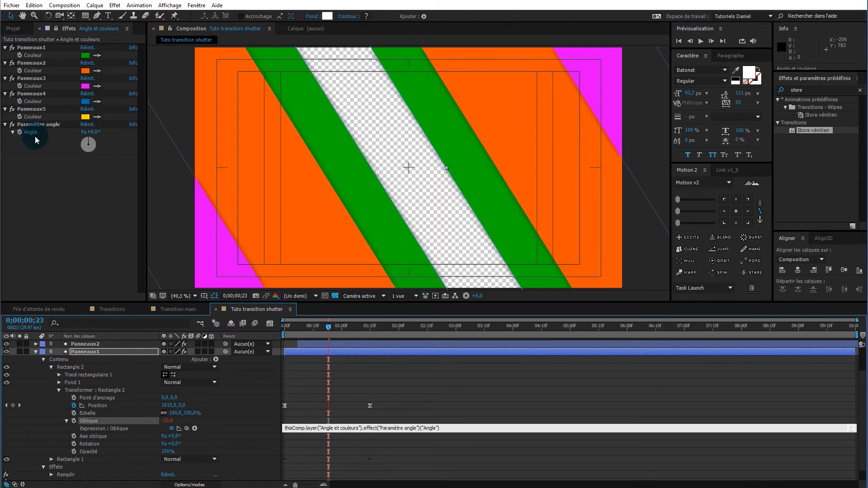
{"action": "left_click", "coordinate": [249, 414]}
{"action": "left_click", "coordinate": [418, 250]}
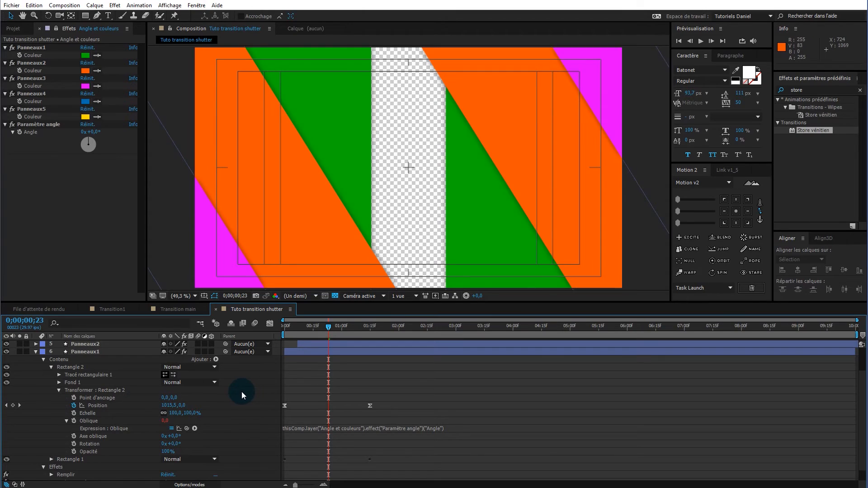
Link the Oblique property of Rectangle 2 in the Panneaux2 layer to the Angle of Paramètre angle with an expression
{"action": "left_click", "coordinate": [36, 353]}
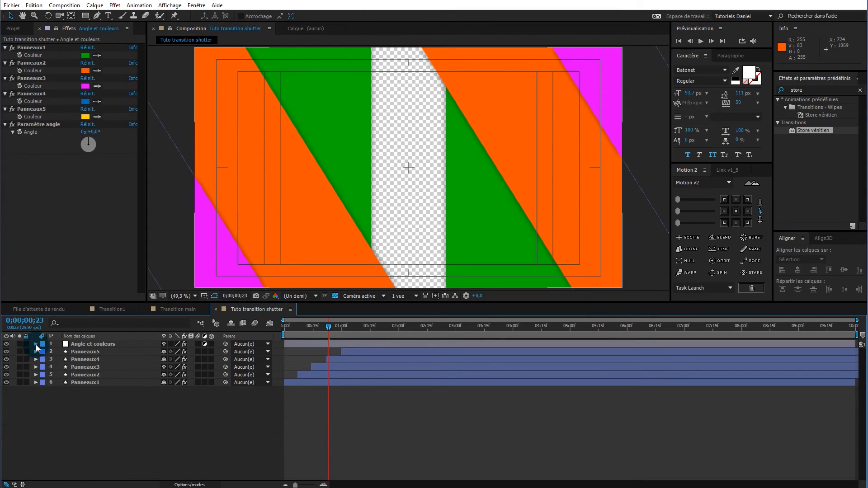
{"action": "left_click", "coordinate": [42, 374]}
{"action": "left_click", "coordinate": [45, 374]}
{"action": "left_click", "coordinate": [36, 374]}
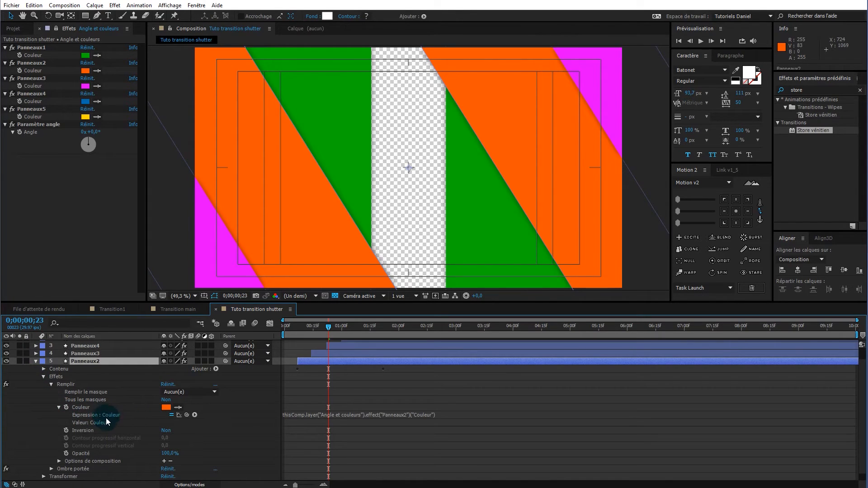
{"action": "scroll", "coordinate": [90, 432], "scroll_direction": "down", "scroll_amount": 1}
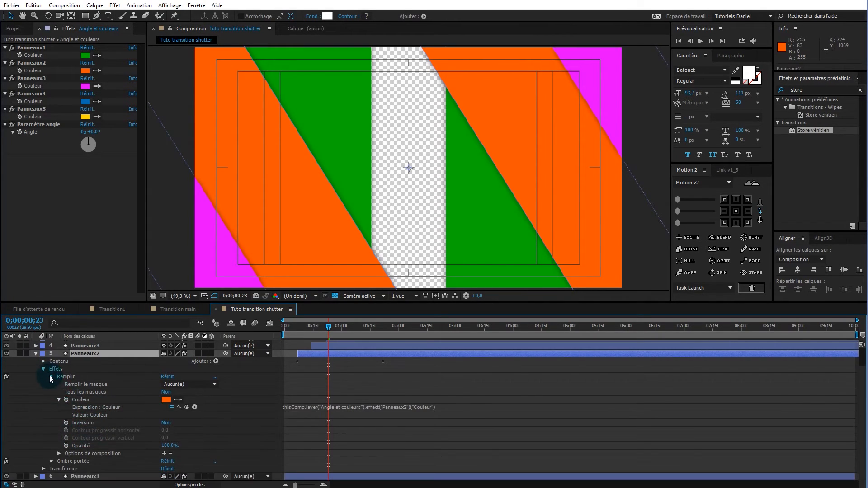
{"action": "left_click", "coordinate": [44, 361]}
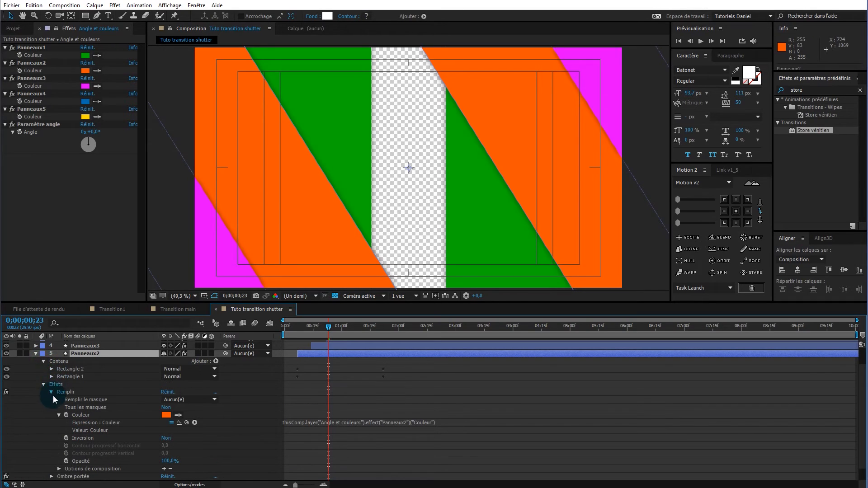
{"action": "left_click", "coordinate": [51, 370]}
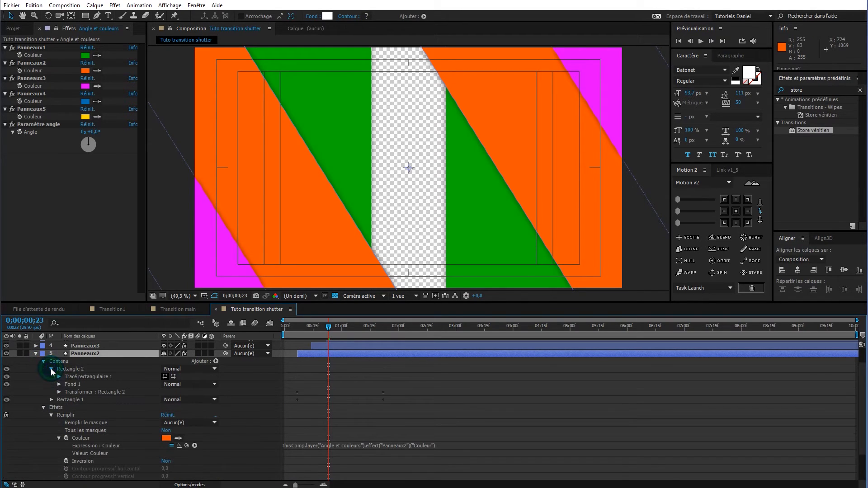
{"action": "left_click", "coordinate": [59, 391]}
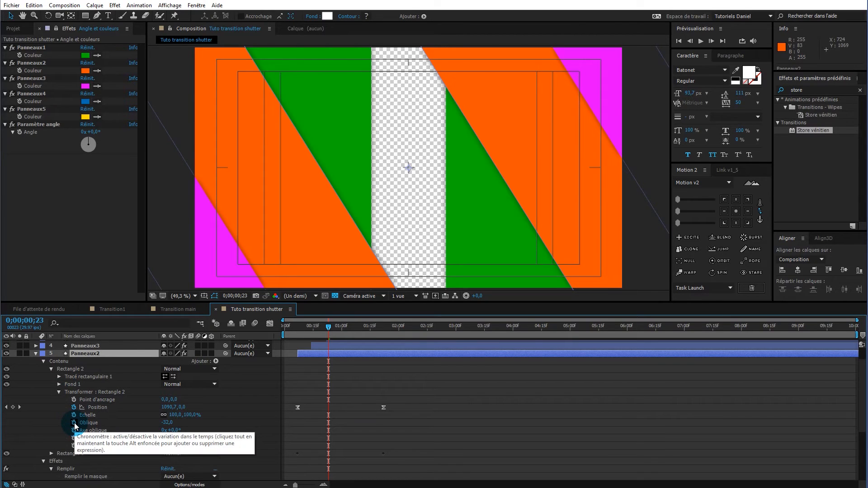
{"action": "left_click", "coordinate": [75, 424], "text": "alt"}
{"action": "left_click_drag", "start_coordinate": [186, 431], "coordinate": [32, 131]}
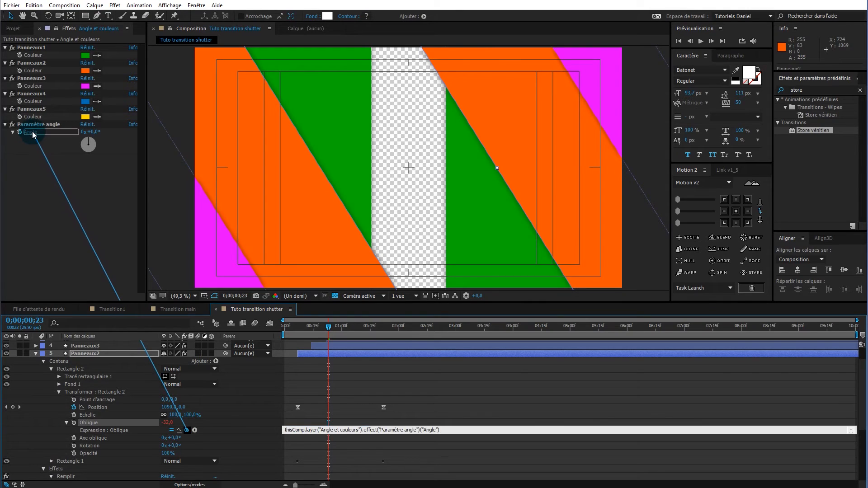
{"action": "left_click", "coordinate": [104, 233]}
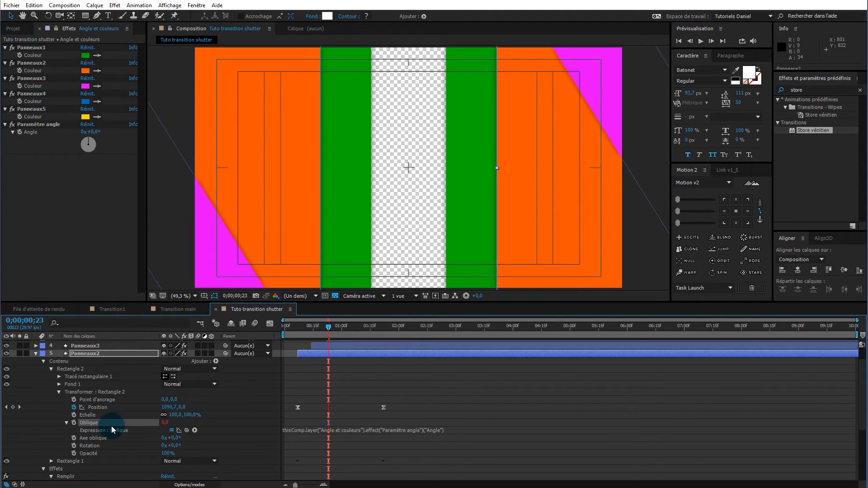
Link the Oblique property of Rectangle 2 in the Panneaux3 layer to the Angle of Paramètre angle with an expression
{"action": "left_click", "coordinate": [43, 361]}
{"action": "left_click", "coordinate": [36, 353]}
{"action": "left_click", "coordinate": [36, 367]}
{"action": "scroll", "coordinate": [39, 368], "scroll_direction": "down", "scroll_amount": 1}
{"action": "left_click", "coordinate": [44, 353]}
{"action": "left_click", "coordinate": [52, 361]}
{"action": "left_click", "coordinate": [59, 384]}
{"action": "left_click", "coordinate": [67, 414], "text": "alt"}
{"action": "left_click_drag", "start_coordinate": [186, 423], "coordinate": [30, 132]}
{"action": "left_click", "coordinate": [59, 385]}
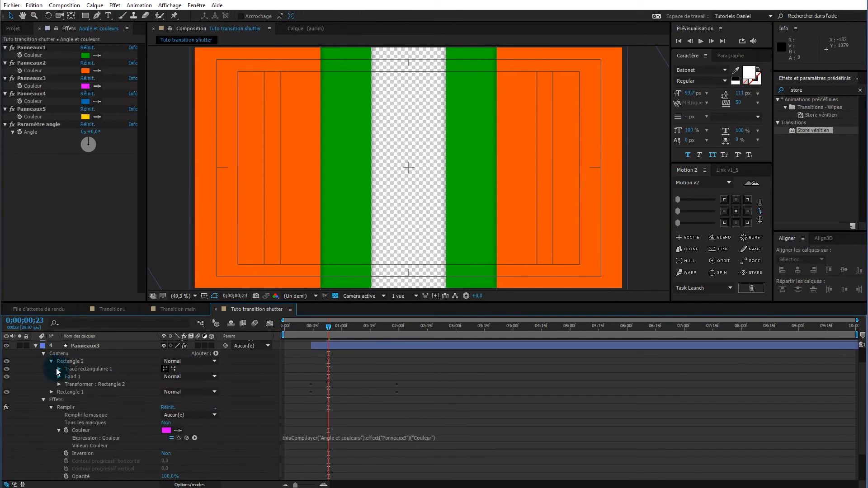
{"action": "left_click", "coordinate": [35, 345]}
Link the Oblique property of Rectangle 2 in the Panneaux4 layer to the Angle of Paramètre angle with an expression
{"action": "left_click", "coordinate": [36, 359]}
{"action": "left_click", "coordinate": [43, 367]}
{"action": "left_click", "coordinate": [51, 374]}
{"action": "left_click", "coordinate": [59, 398]}
{"action": "left_click", "coordinate": [73, 428], "text": "alt"}
{"action": "left_click_drag", "start_coordinate": [187, 436], "coordinate": [31, 132]}
Link Rectangle 2's Oblique property in the Panneaux5 layer to the Angle of Paramètre angle, and collapse the open layers
{"action": "left_click", "coordinate": [36, 351]}
{"action": "left_click", "coordinate": [43, 359]}
{"action": "left_click", "coordinate": [51, 367]}
{"action": "left_click", "coordinate": [58, 390]}
{"action": "left_click", "coordinate": [74, 421], "text": "alt"}
{"action": "left_click_drag", "start_coordinate": [187, 428], "coordinate": [30, 132]}
{"action": "left_click", "coordinate": [35, 352]}
{"action": "left_click", "coordinate": [36, 359]}
{"action": "left_click", "coordinate": [36, 359]}
{"action": "left_click", "coordinate": [122, 430]}
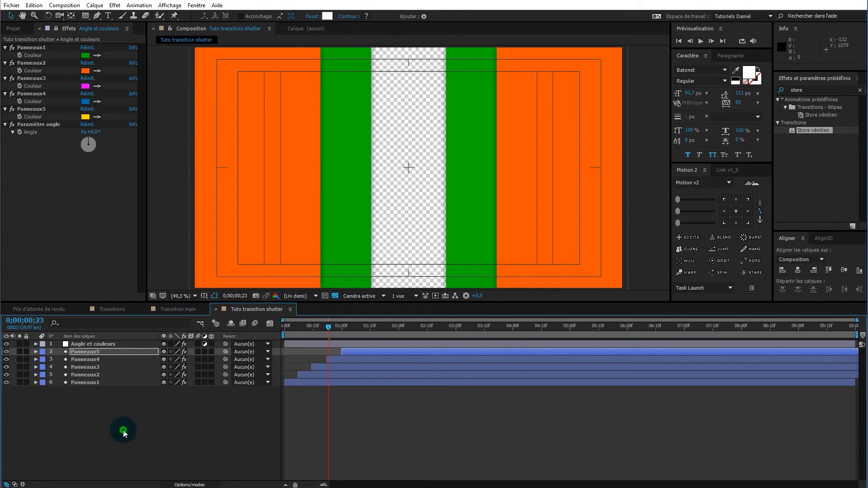
Preview the transition from the start of the composition and adjust the Angle value of Paramètre angle
{"action": "left_click_drag", "start_coordinate": [327, 327], "coordinate": [278, 324]}
{"action": "key", "text": "space"}
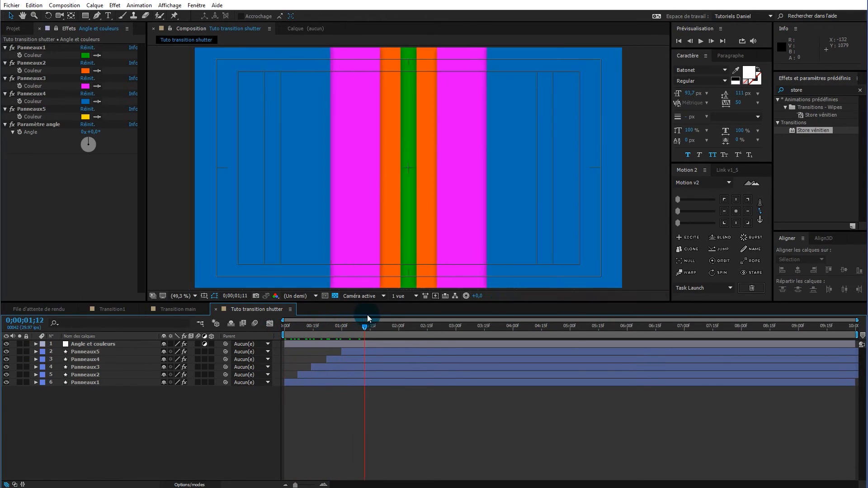
{"action": "left_click_drag", "start_coordinate": [415, 310], "coordinate": [317, 310]}
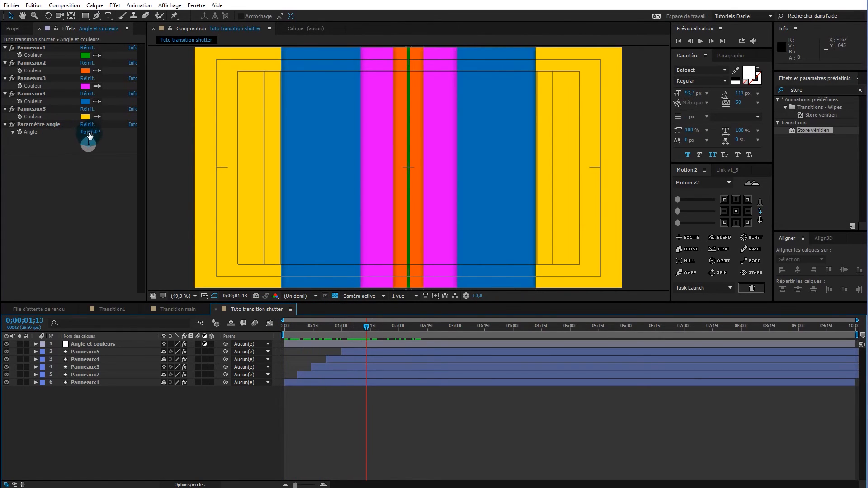
{"action": "mouse_move", "coordinate": [88, 136]}
{"action": "left_mouse_down"}
{"action": "mouse_move", "coordinate": [70, 133]}
{"action": "mouse_move", "coordinate": [115, 131]}
{"action": "mouse_move", "coordinate": [87, 137]}
{"action": "left_mouse_up"}
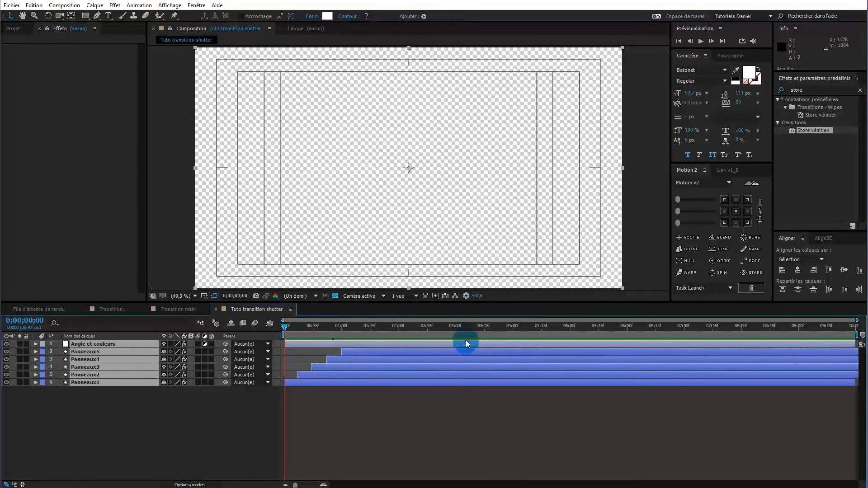
Set the end of the composition's work area at 0;00;05;01
{"action": "left_click_drag", "start_coordinate": [441, 327], "coordinate": [587, 333]}
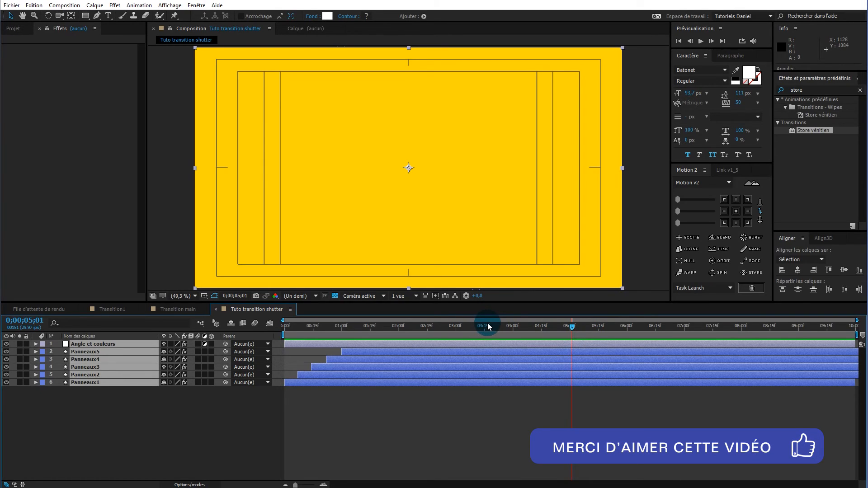
{"action": "key", "text": "n"}
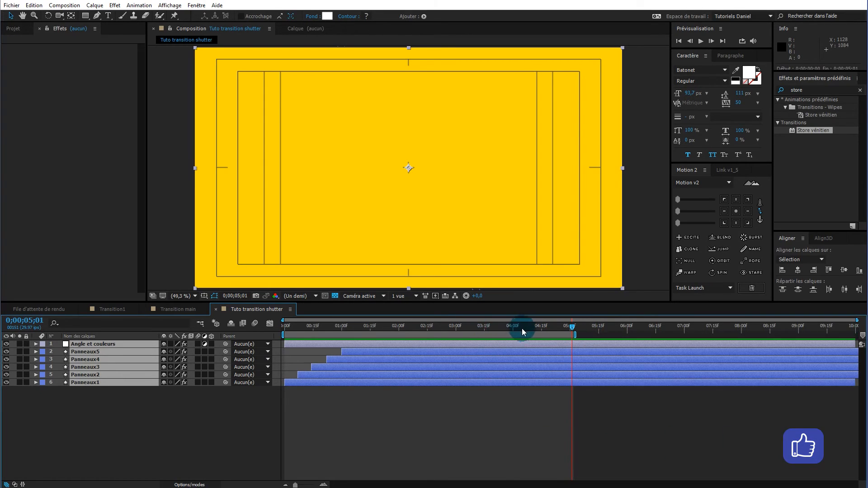
Trim the composition to its work area and bring the current time back to the start
{"action": "right_click", "coordinate": [519, 334]}
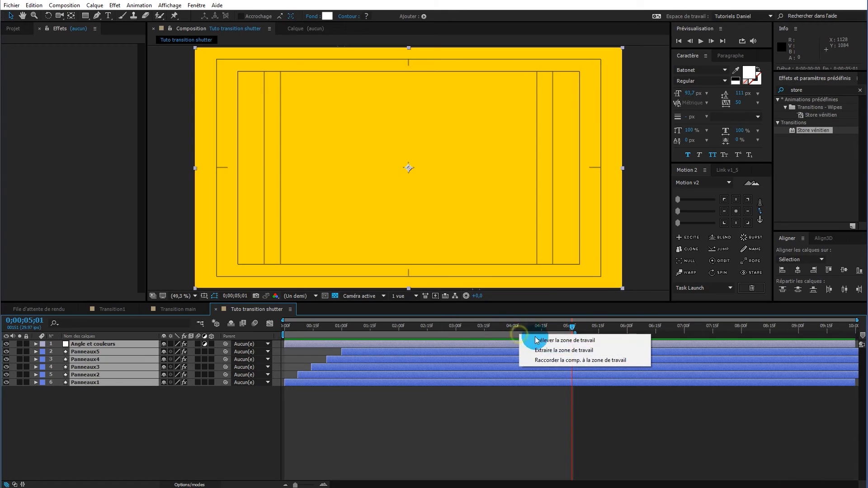
{"action": "left_click", "coordinate": [565, 360]}
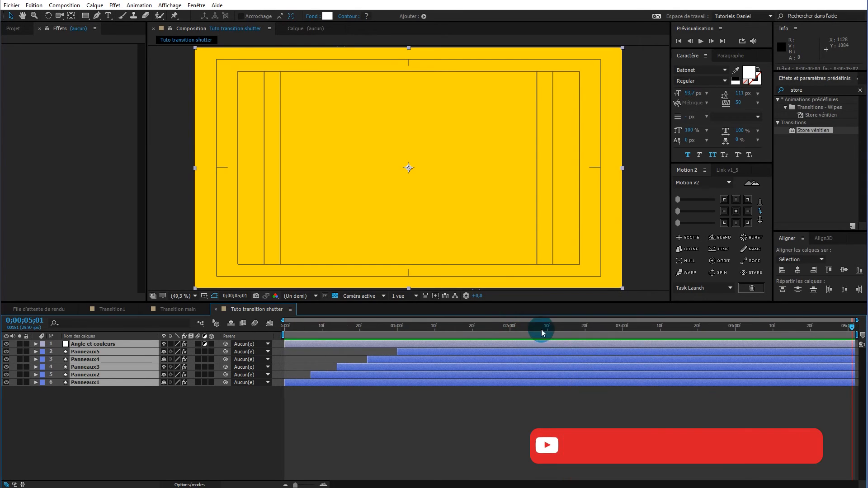
{"action": "left_click_drag", "start_coordinate": [546, 329], "coordinate": [570, 327]}
{"action": "left_click_drag", "start_coordinate": [408, 341], "coordinate": [107, 395]}
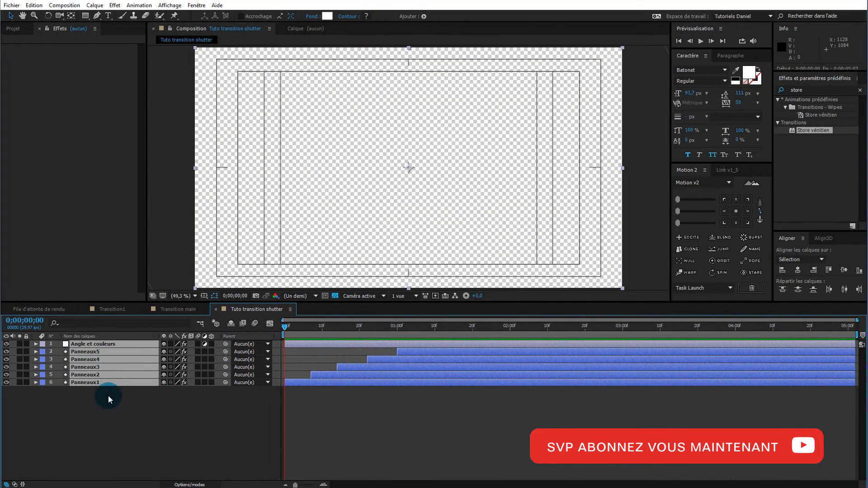
Precompose all six layers into a composition named "Transition principale", transferring all attributes to it
{"action": "right_click", "coordinate": [111, 381]}
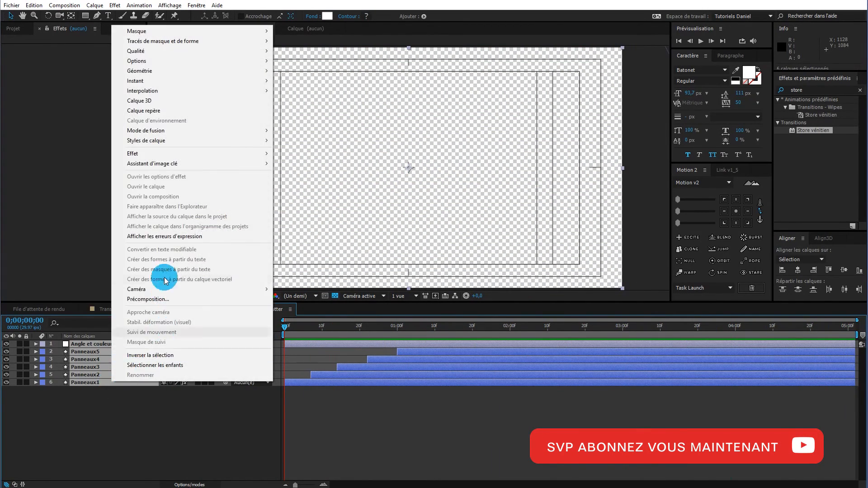
{"action": "left_click", "coordinate": [155, 299]}
{"action": "type", "text": "Tra"}
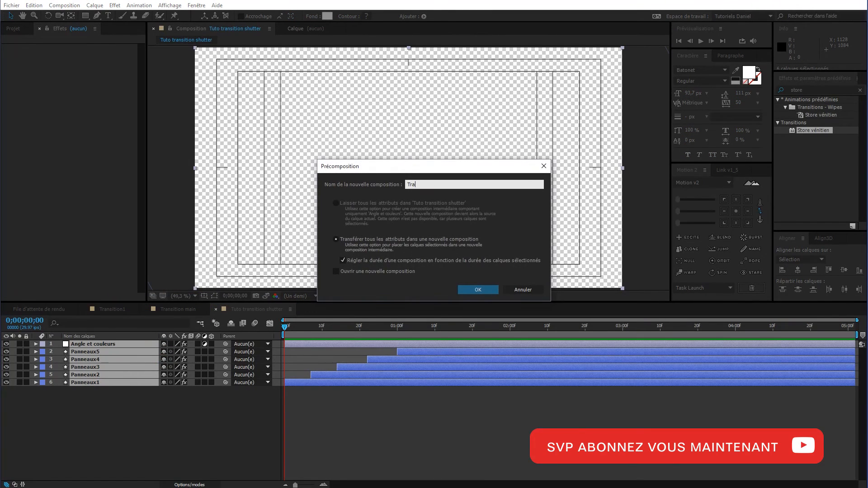
{"action": "type", "text": "nsition principale"}
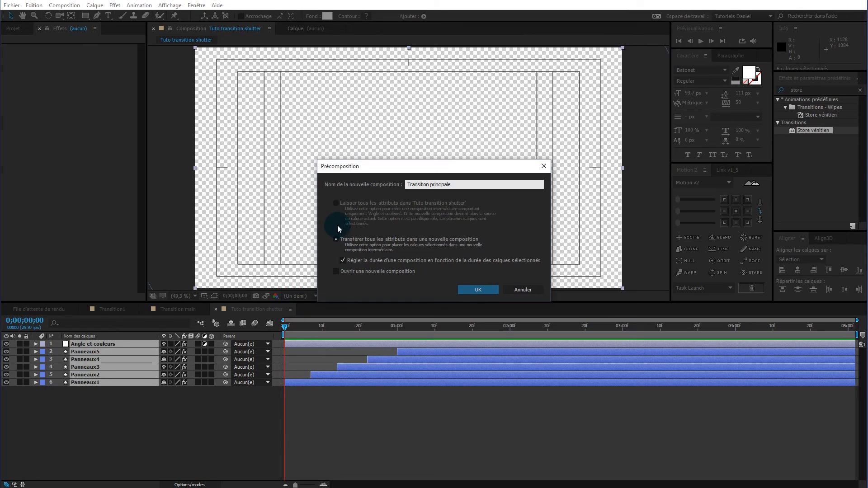
{"action": "left_click", "coordinate": [472, 289]}
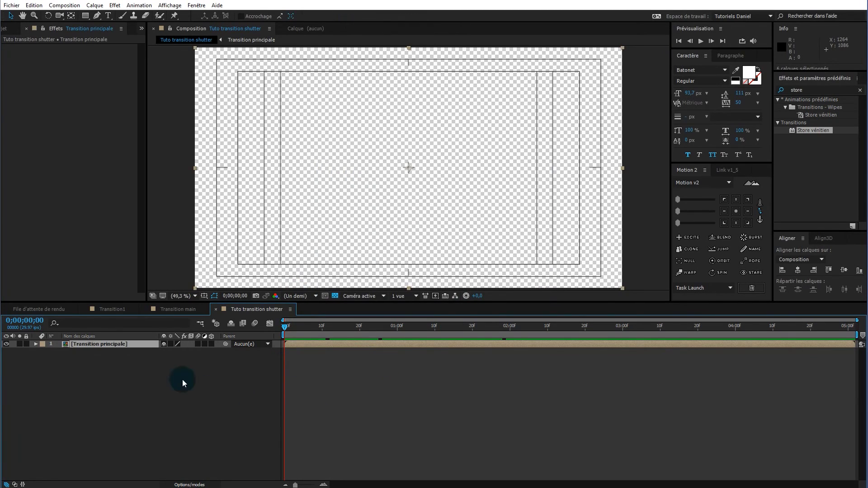
Enable time remapping on the Transition principale layer and add time-remap keyframes at 0;00;02;10 and 0;00;02;20
{"action": "right_click", "coordinate": [108, 344]}
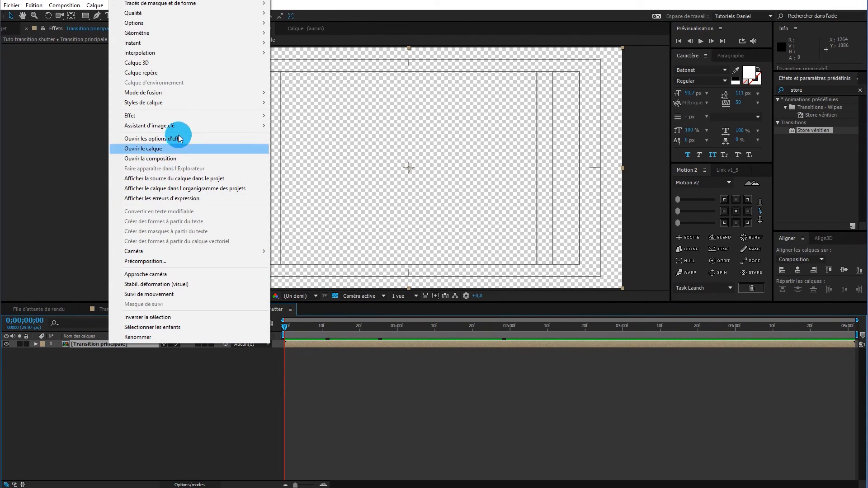
{"action": "mouse_move", "coordinate": [176, 47]}
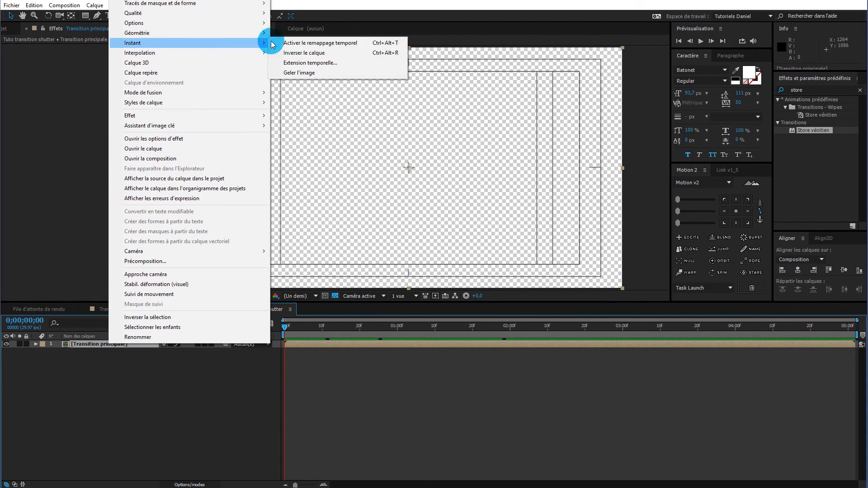
{"action": "left_click", "coordinate": [301, 39]}
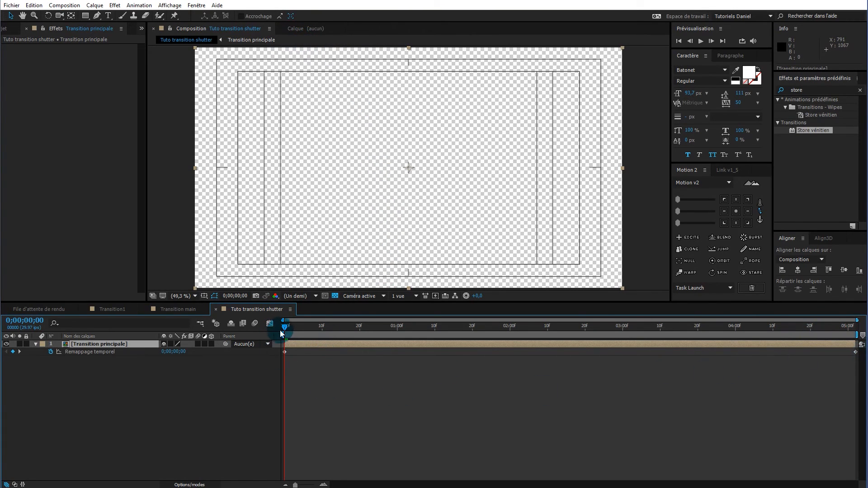
{"action": "left_click_drag", "start_coordinate": [285, 328], "coordinate": [538, 333]}
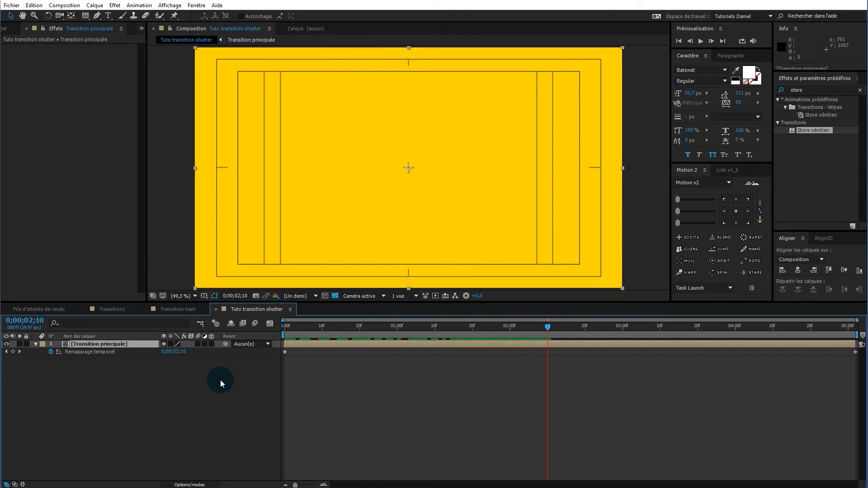
{"action": "left_click", "coordinate": [13, 352]}
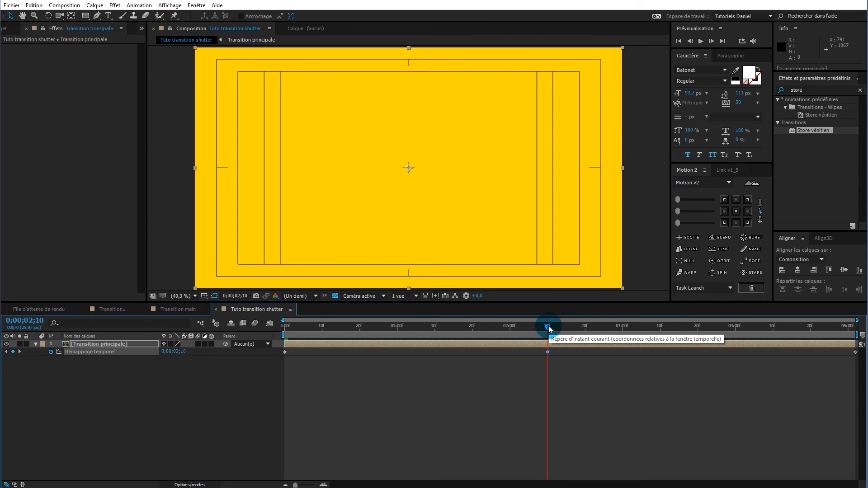
{"action": "key", "text": "shift+Page_Down"}
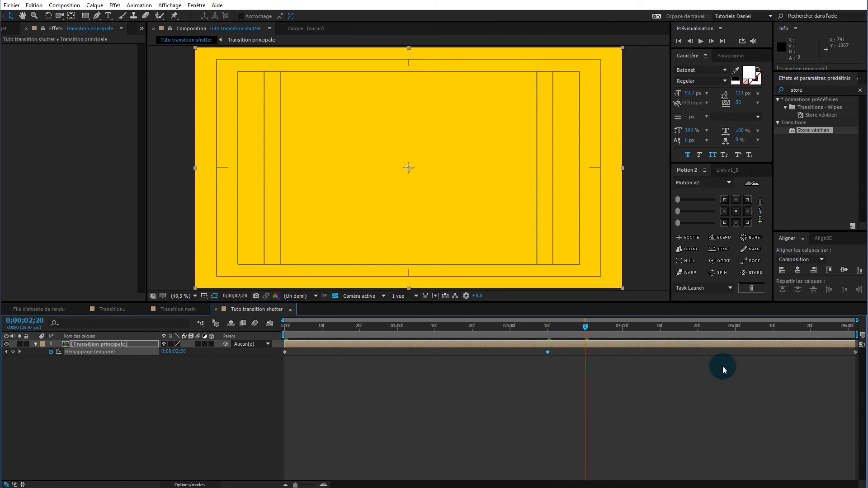
{"action": "left_click", "coordinate": [13, 351]}
Copy the layer's first time-remap keyframe to 0;00;04;01
{"action": "left_click_drag", "start_coordinate": [584, 327], "coordinate": [738, 329]}
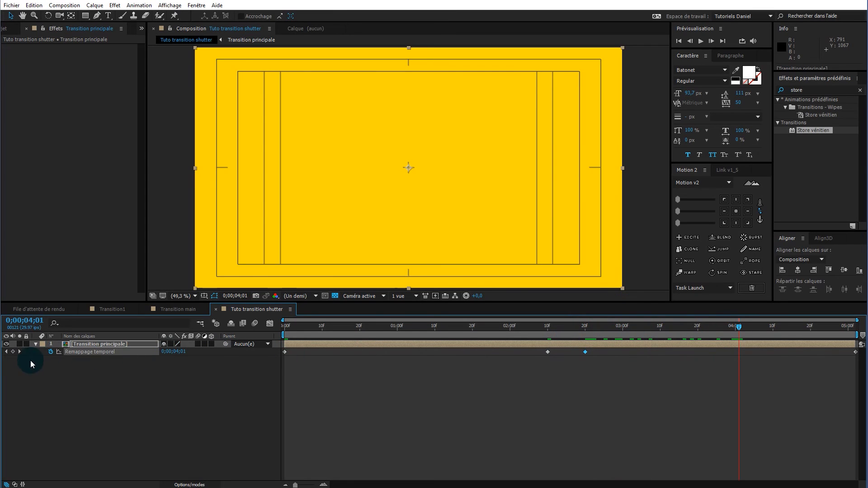
{"action": "left_click", "coordinate": [285, 352]}
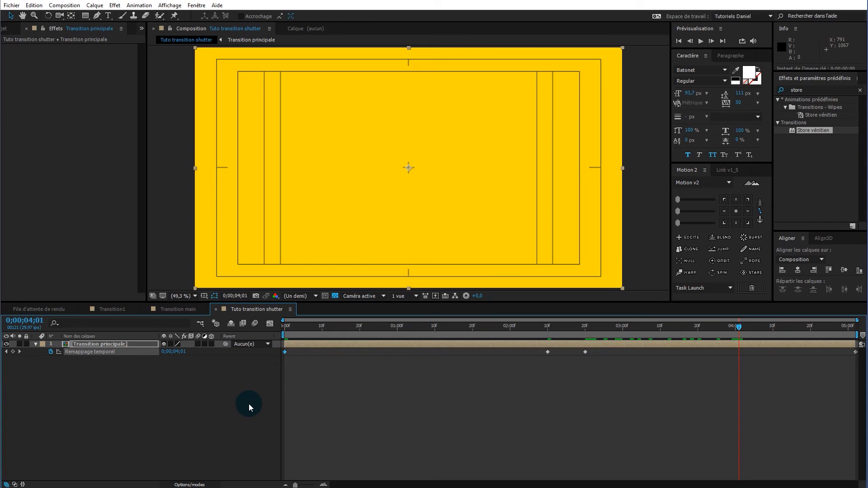
{"action": "key", "text": "ctrl+c"}
{"action": "key", "text": "ctrl+v"}
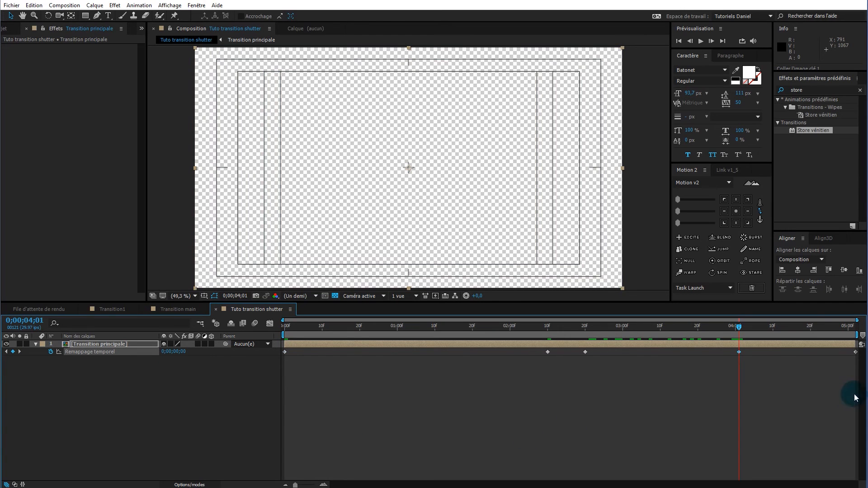
Delete the original time-remap keyframe at the layer's end and move the pasted keyframe to 0;00;05;01, checking the motion
{"action": "left_click", "coordinate": [855, 351]}
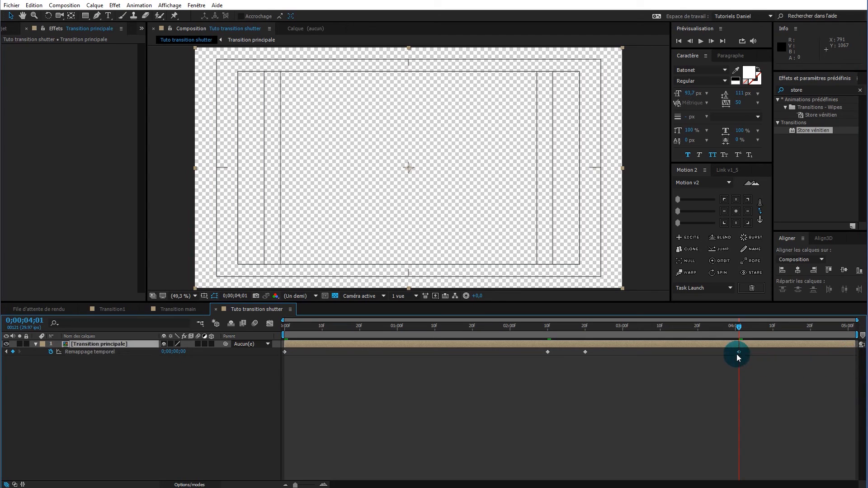
{"action": "left_click_drag", "start_coordinate": [738, 352], "coordinate": [840, 351]}
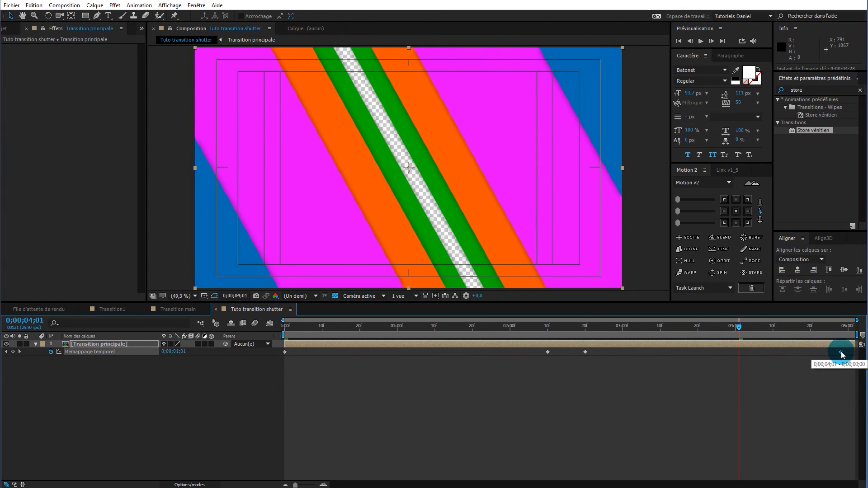
{"action": "left_click", "coordinate": [852, 326]}
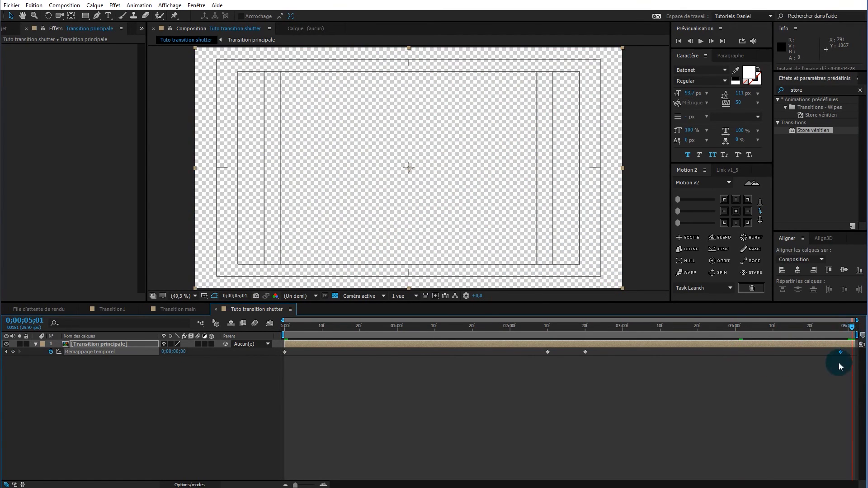
{"action": "mouse_move", "coordinate": [842, 353]}
{"action": "left_click_drag", "start_coordinate": [841, 354], "coordinate": [848, 354]}
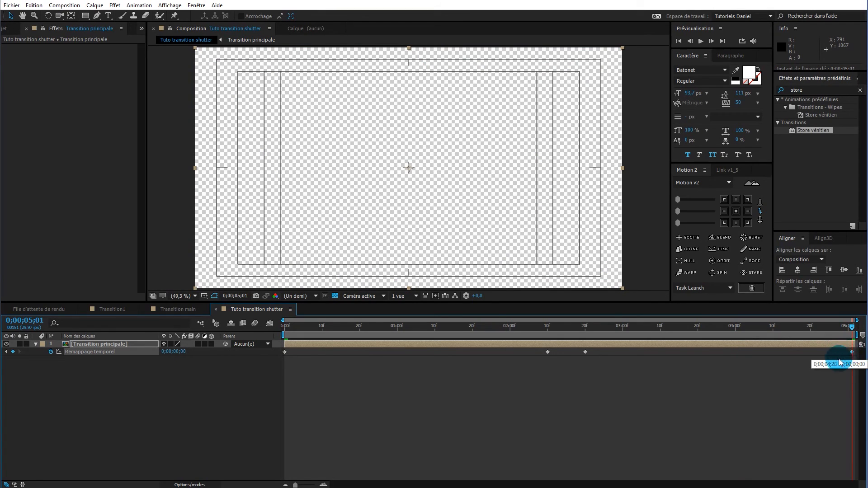
{"action": "left_click_drag", "start_coordinate": [292, 331], "coordinate": [860, 332]}
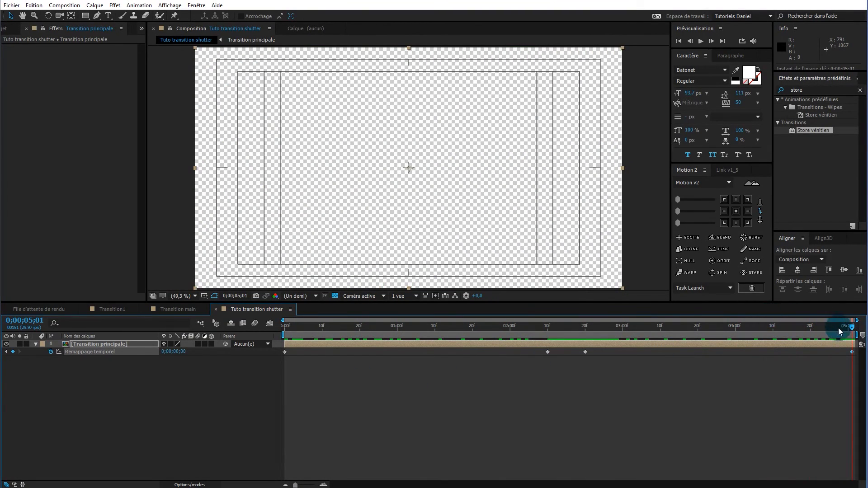
{"action": "left_click_drag", "start_coordinate": [637, 341], "coordinate": [559, 336]}
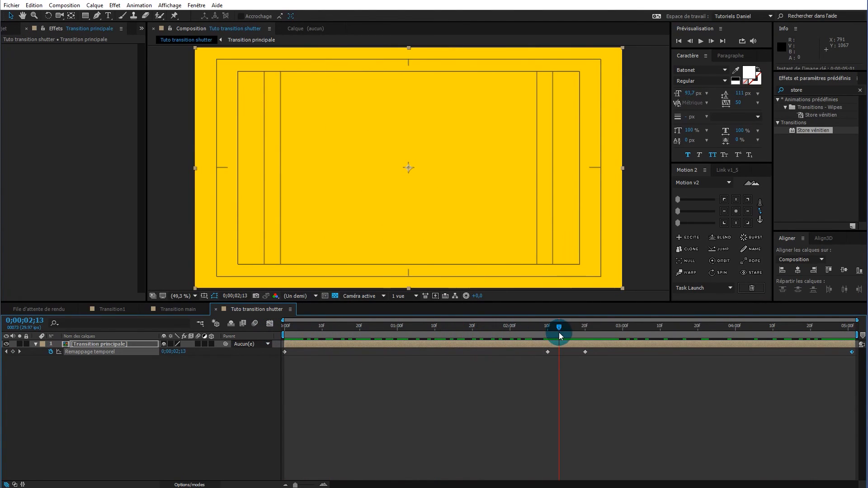
{"action": "left_click_drag", "start_coordinate": [677, 334], "coordinate": [555, 341]}
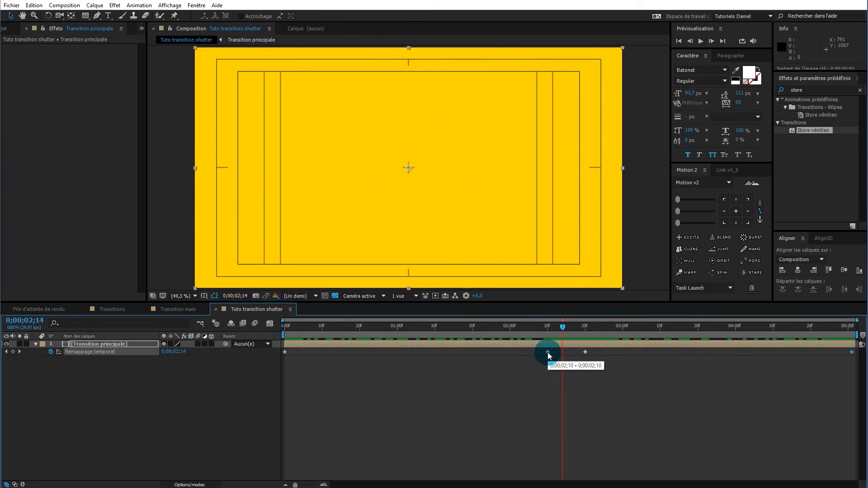
Try moving the two middle time-remap keyframes to 0;00;01;03 and 0;00;04;15, preview the speed, and undo both moves
{"action": "left_click_drag", "start_coordinate": [548, 356], "coordinate": [409, 355]}
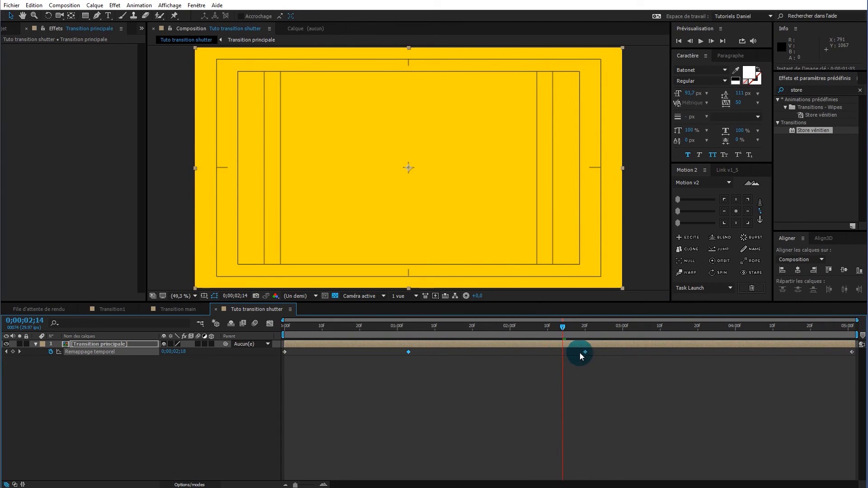
{"action": "left_click_drag", "start_coordinate": [587, 353], "coordinate": [790, 351]}
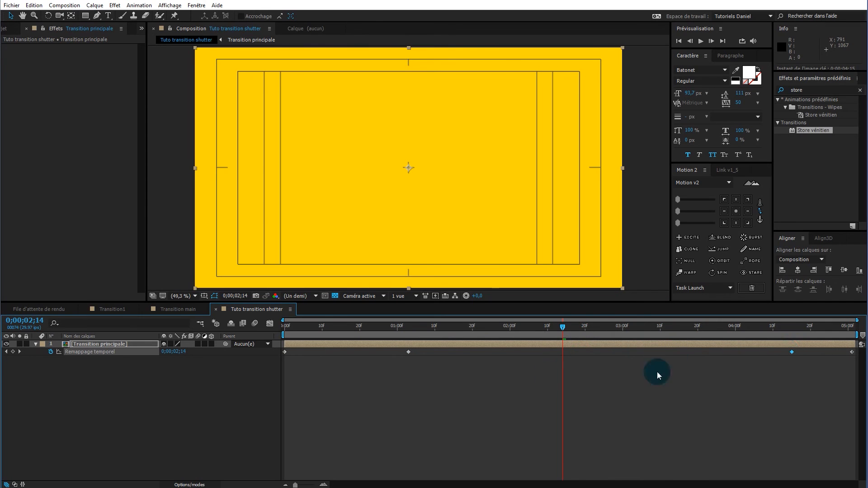
{"action": "key", "text": "space"}
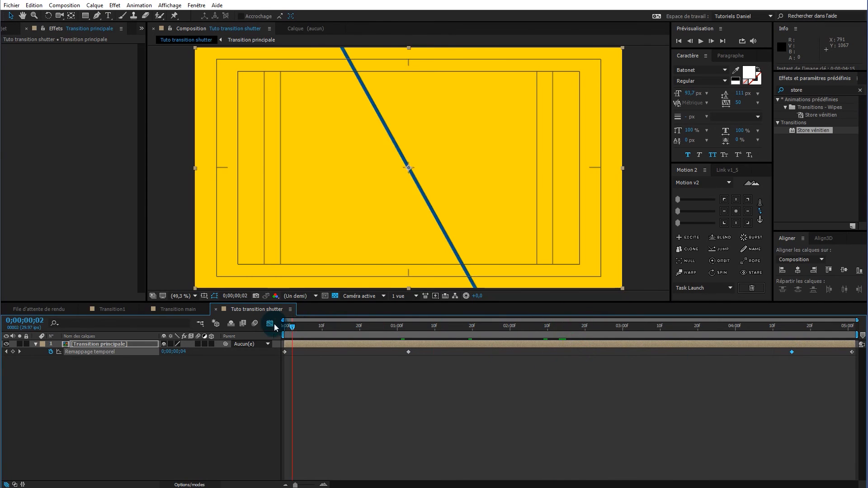
{"action": "left_click_drag", "start_coordinate": [460, 327], "coordinate": [808, 349]}
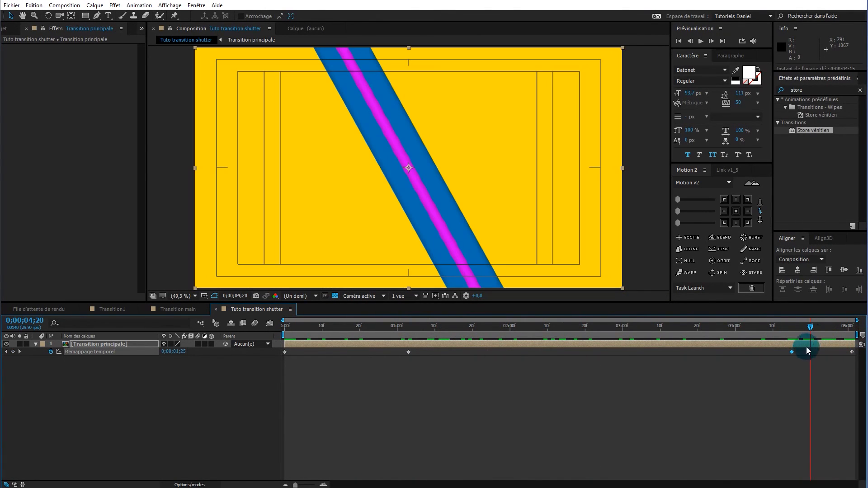
{"action": "key", "text": "ctrl+z"}
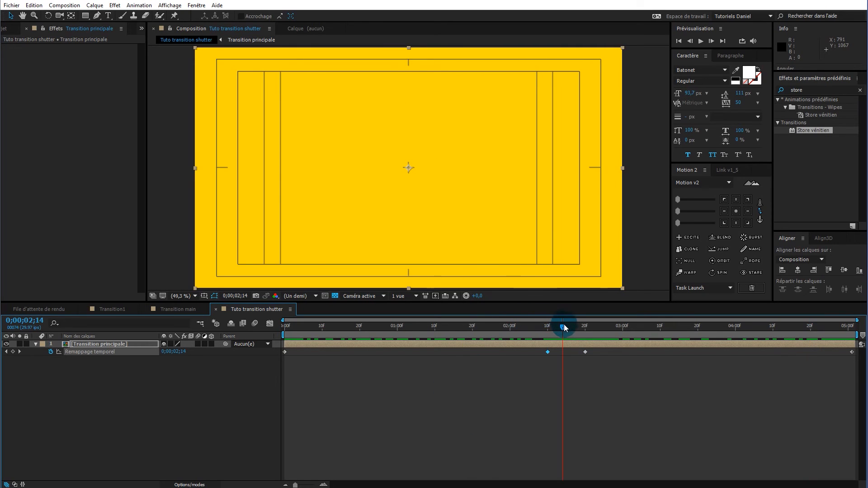
Try moving the second time-remap keyframe to 0;00;01;00, play the transition from the start, and undo the move
{"action": "left_click_drag", "start_coordinate": [564, 331], "coordinate": [397, 341]}
{"action": "left_click_drag", "start_coordinate": [549, 355], "coordinate": [397, 355]}
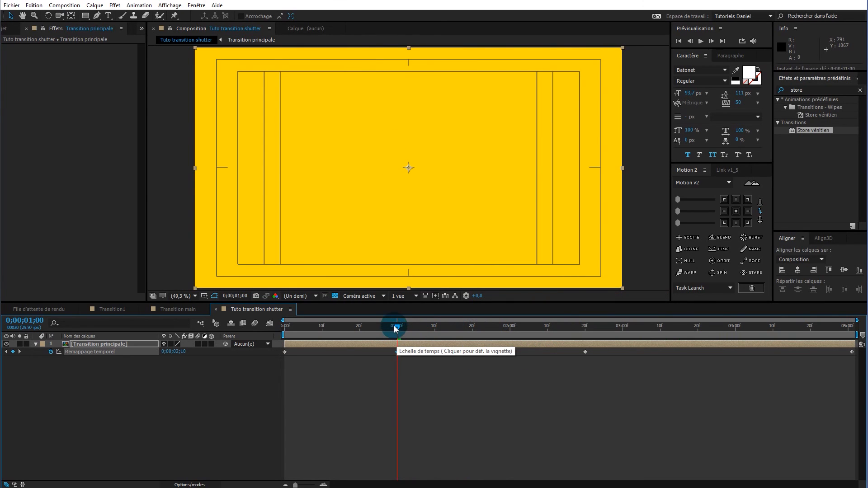
{"action": "key", "text": "Home"}
{"action": "key", "text": "space"}
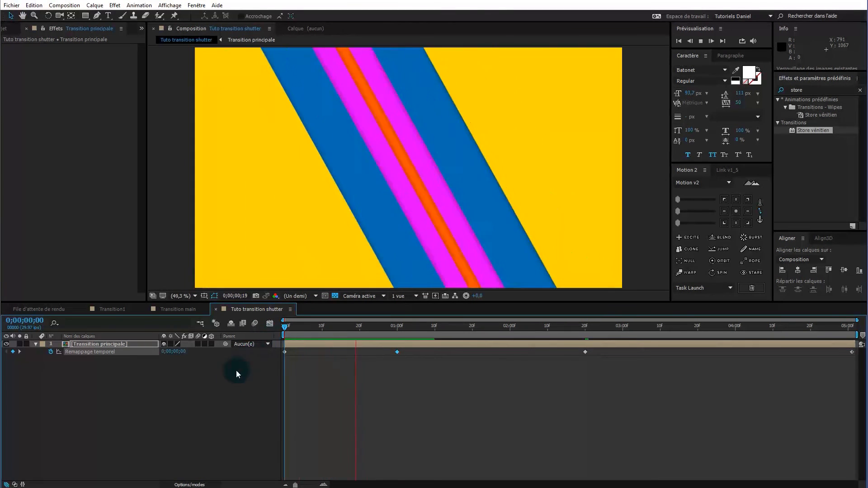
{"action": "key", "text": "space"}
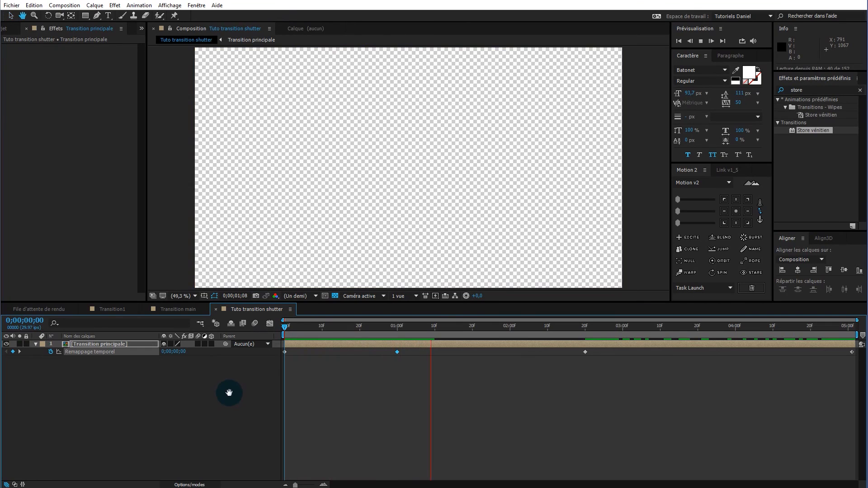
{"action": "left_click", "coordinate": [312, 346]}
{"action": "left_click", "coordinate": [561, 327]}
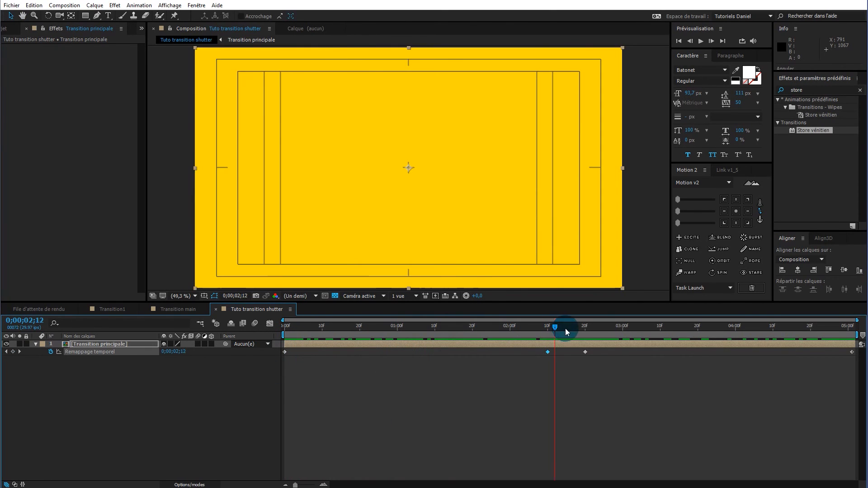
Compress all four time-remap keyframes proportionally so the last one falls at about 0;00;02;00, and return to the start
{"action": "left_click_drag", "start_coordinate": [620, 332], "coordinate": [575, 341]}
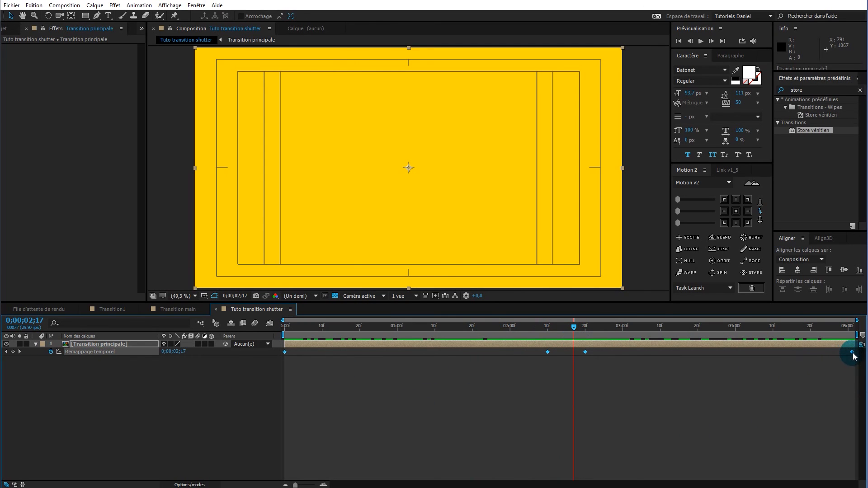
{"action": "left_click_drag", "start_coordinate": [853, 356], "coordinate": [761, 359]}
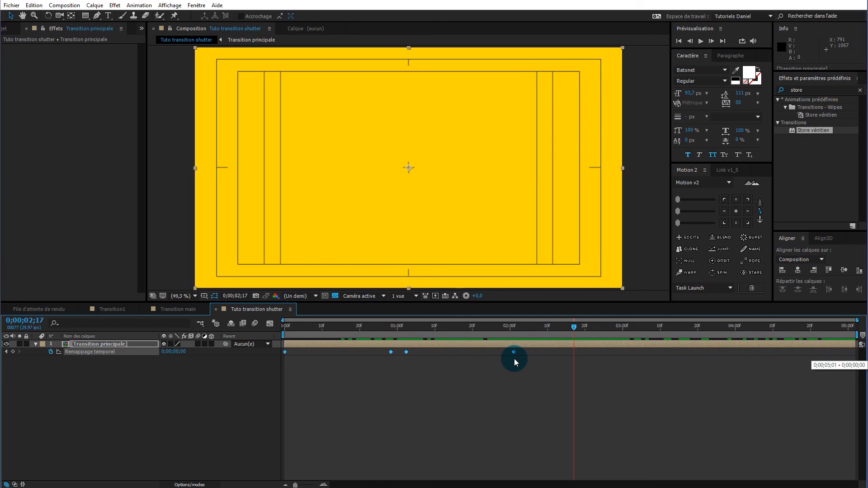
{"action": "left_click_drag", "start_coordinate": [391, 331], "coordinate": [278, 331]}
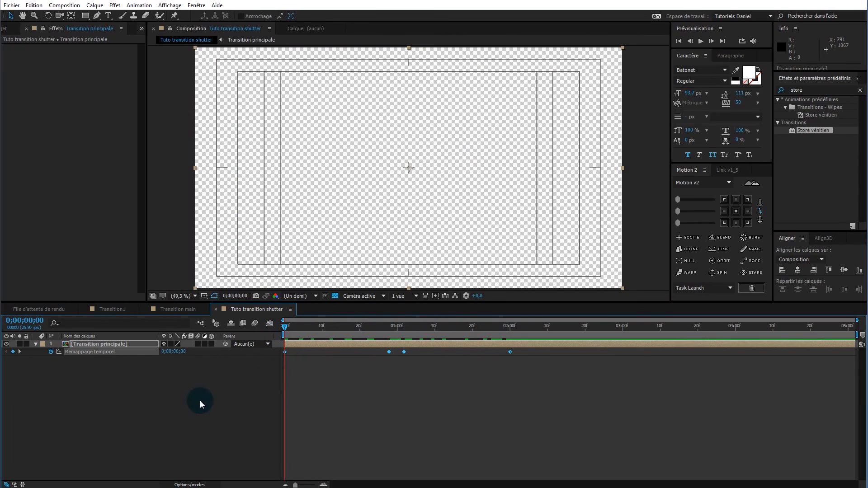
Undo the time-remap keyframe compression, and inside the Transition principale composition set the shared angle on the Angle et couleurs layer to 18° at 0;00;01;10
{"action": "key", "text": "ctrl+z"}
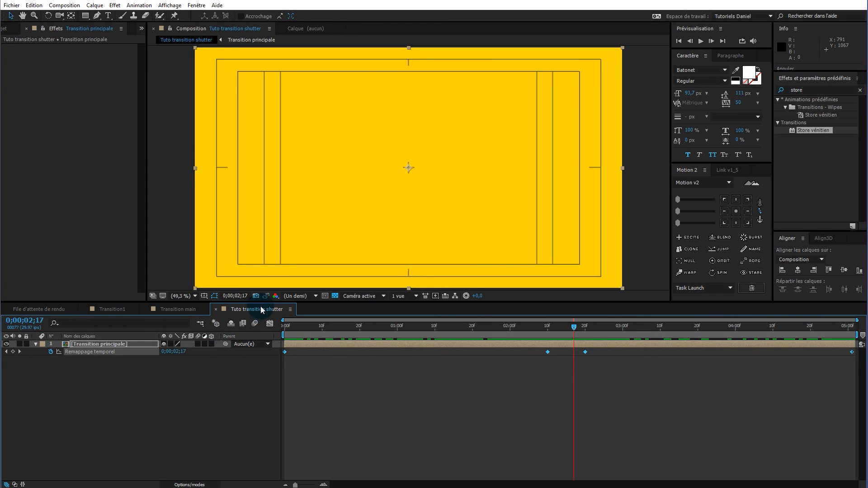
{"action": "double_click", "coordinate": [132, 347]}
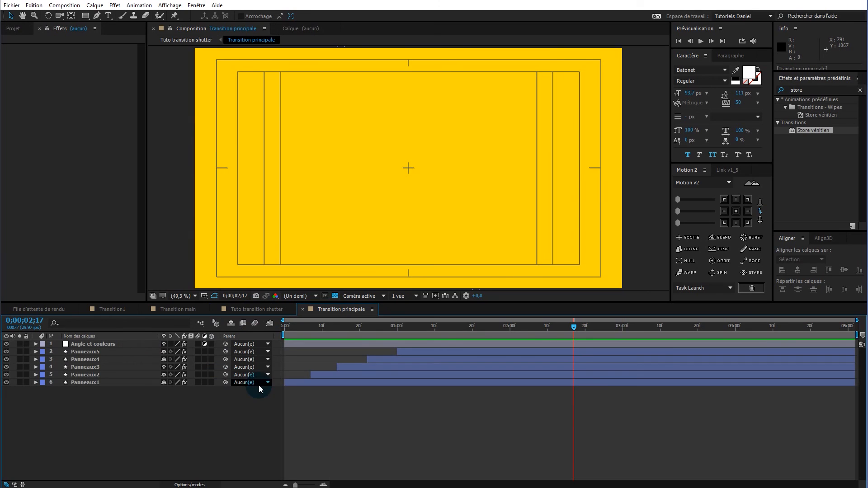
{"action": "left_click_drag", "start_coordinate": [373, 329], "coordinate": [435, 325]}
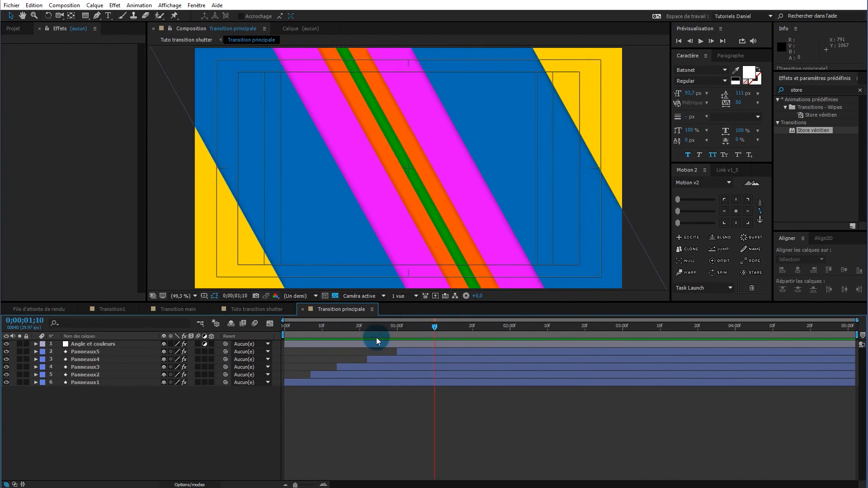
{"action": "left_click", "coordinate": [90, 345]}
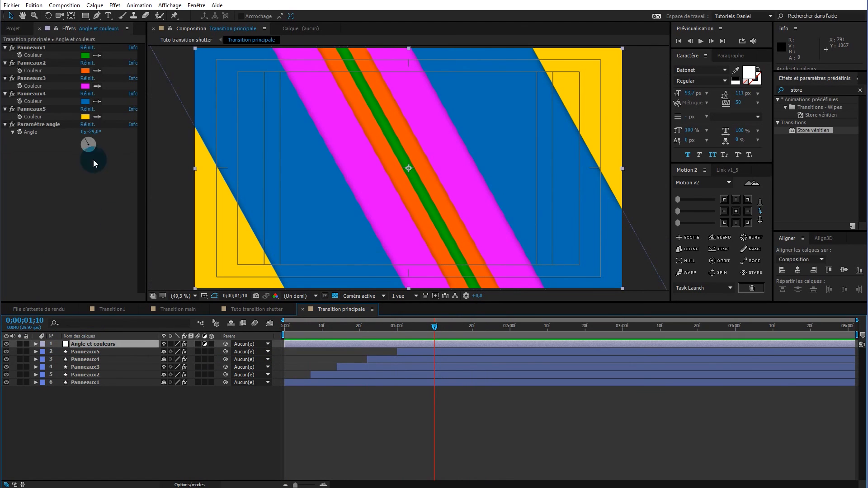
{"action": "left_click_drag", "start_coordinate": [95, 133], "coordinate": [115, 130]}
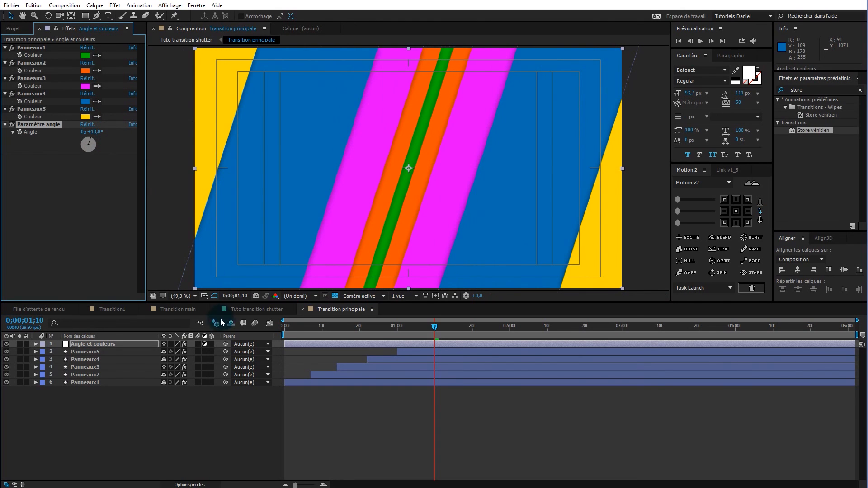
Return to the Tuto transition shutter composition, scrub through the whole transition, and play it from the start to check the new panel angle
{"action": "left_click", "coordinate": [248, 308]}
{"action": "left_click", "coordinate": [435, 332]}
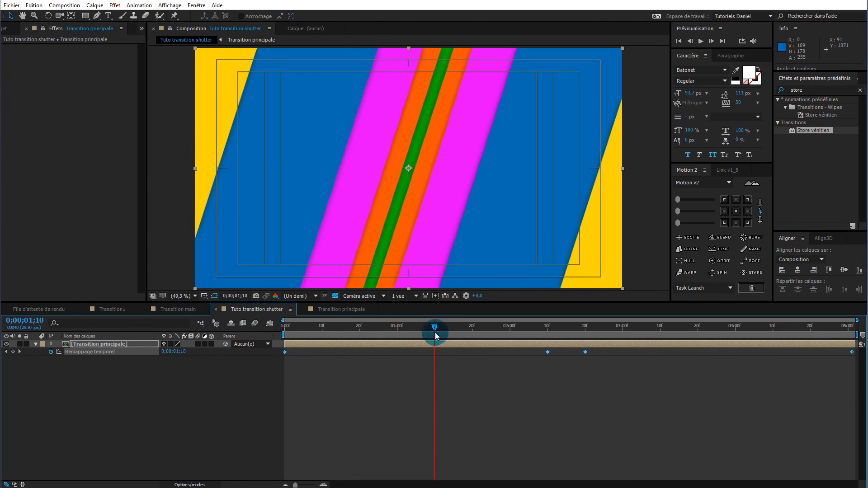
{"action": "left_click_drag", "start_coordinate": [392, 326], "coordinate": [860, 333]}
{"action": "left_click_drag", "start_coordinate": [625, 347], "coordinate": [267, 347]}
{"action": "left_click", "coordinate": [208, 420]}
{"action": "key", "text": "space"}
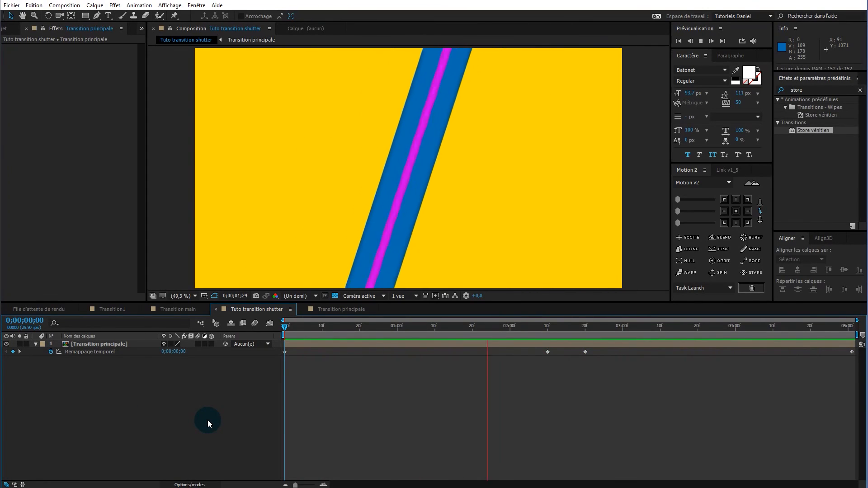